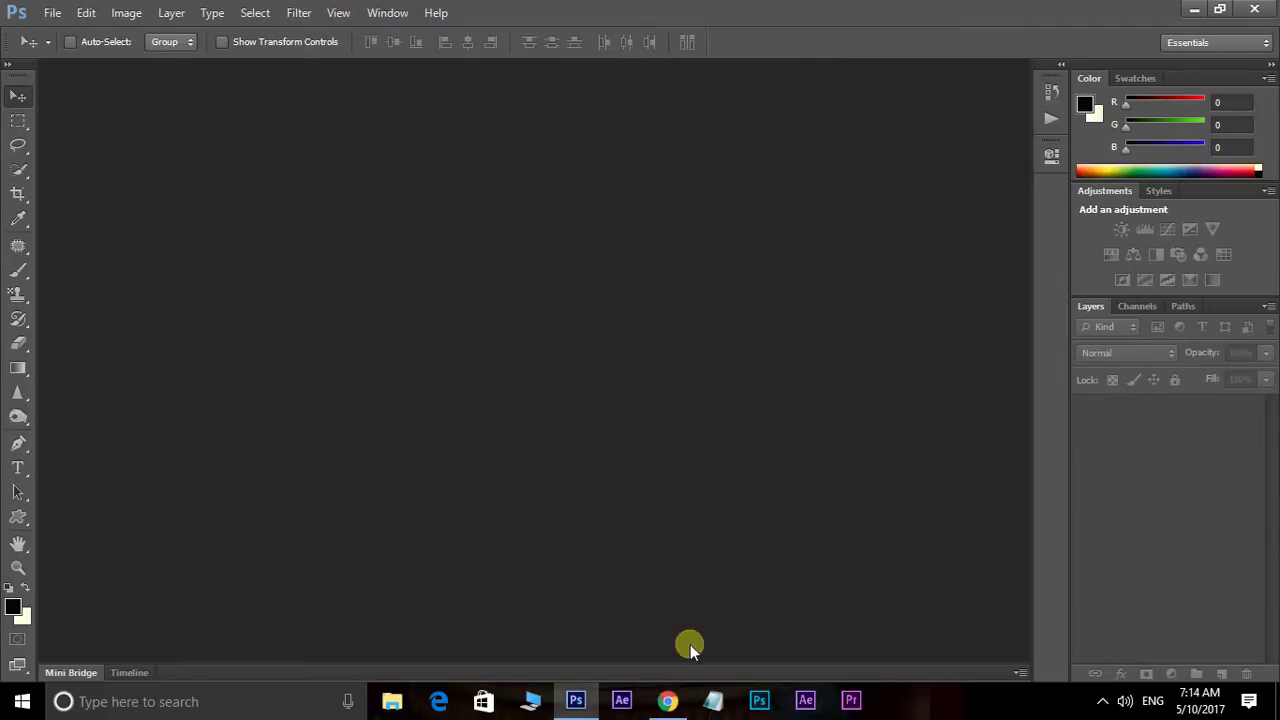
Step: Browse the YouTube tutorial page and the Telugu Multimedia Tutorials channel page in the browser
{"action": "left_click", "coordinate": [667, 701]}
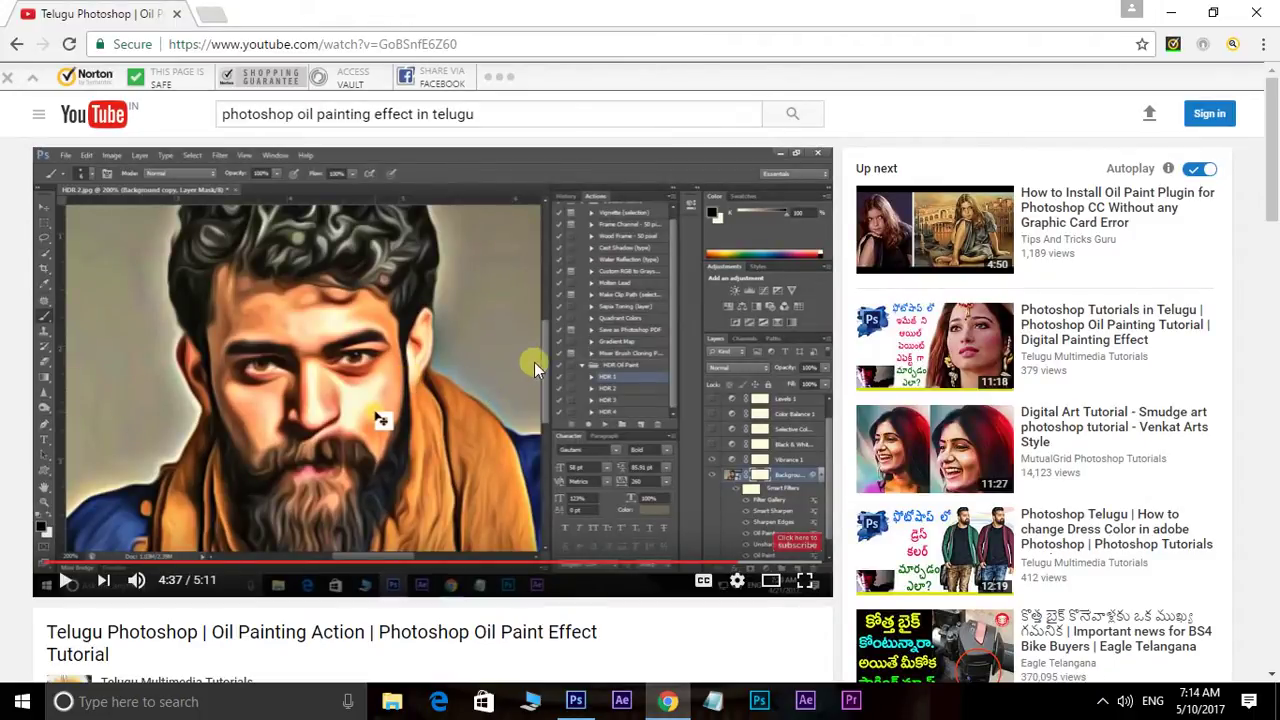
{"action": "scroll", "coordinate": [540, 356], "scroll_direction": "down", "scroll_amount": 1}
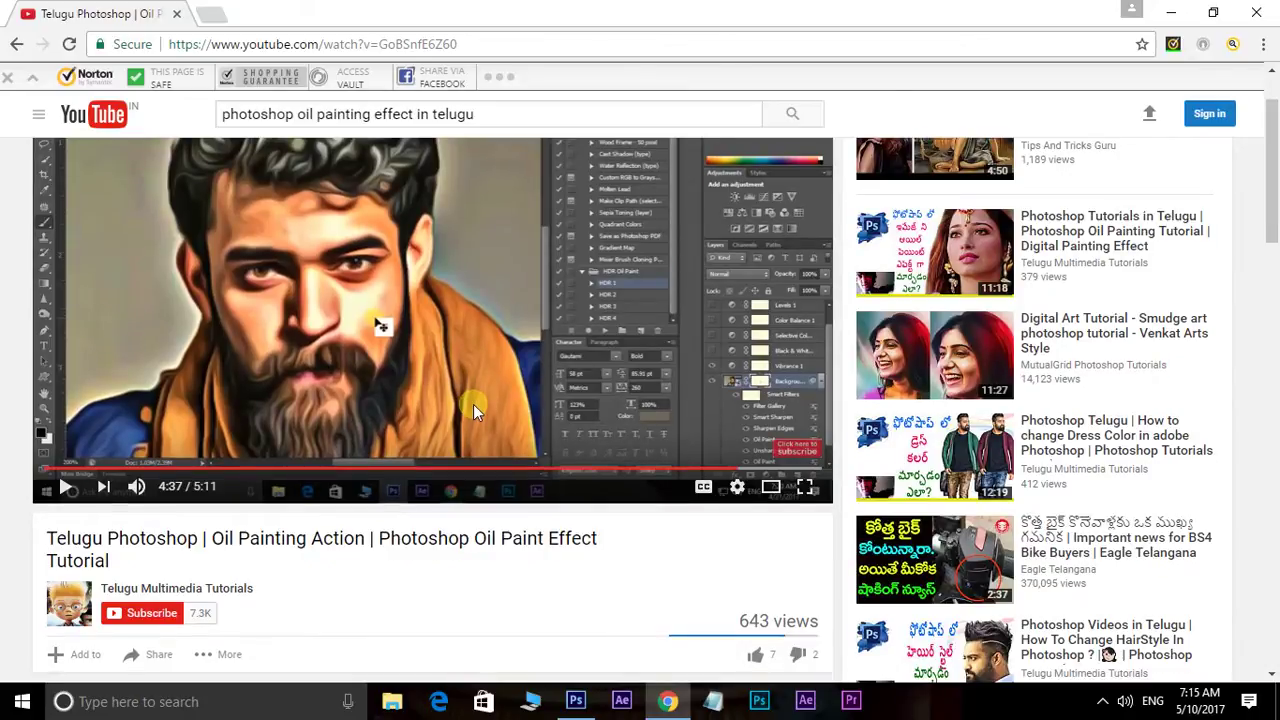
{"action": "scroll", "coordinate": [473, 404], "scroll_direction": "up", "scroll_amount": 1}
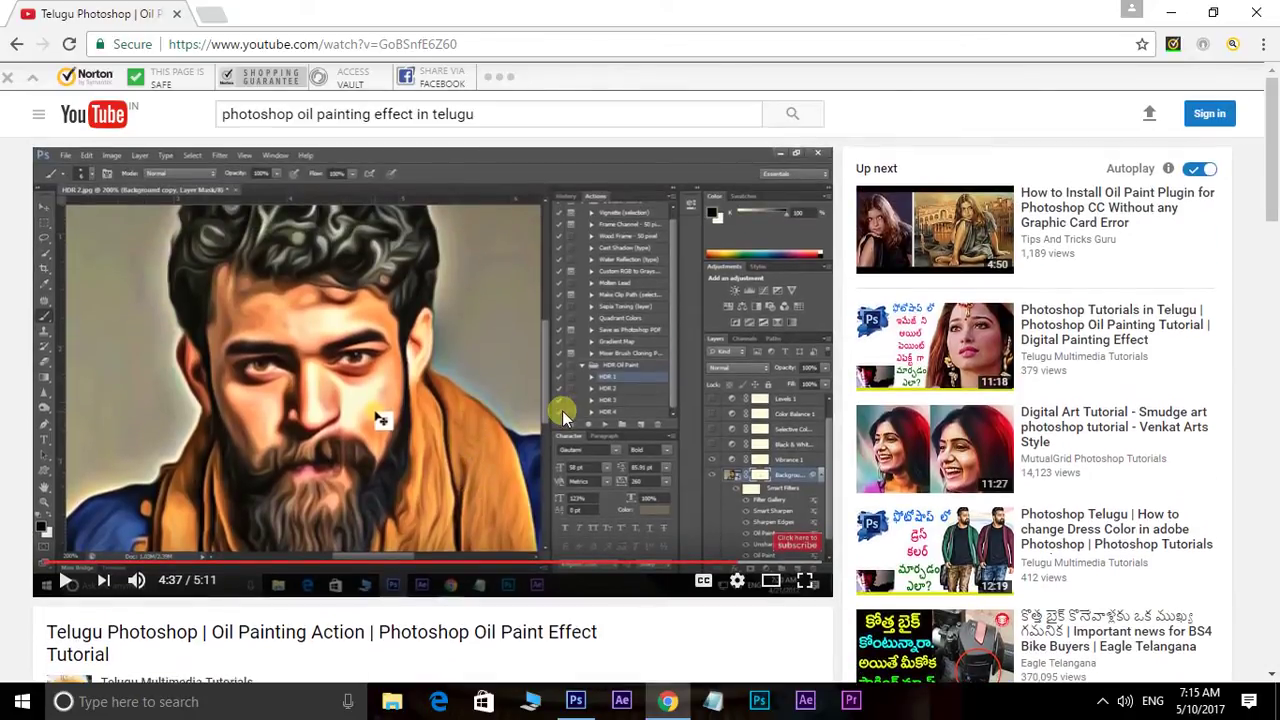
{"action": "scroll", "coordinate": [562, 410], "scroll_direction": "down", "scroll_amount": 1}
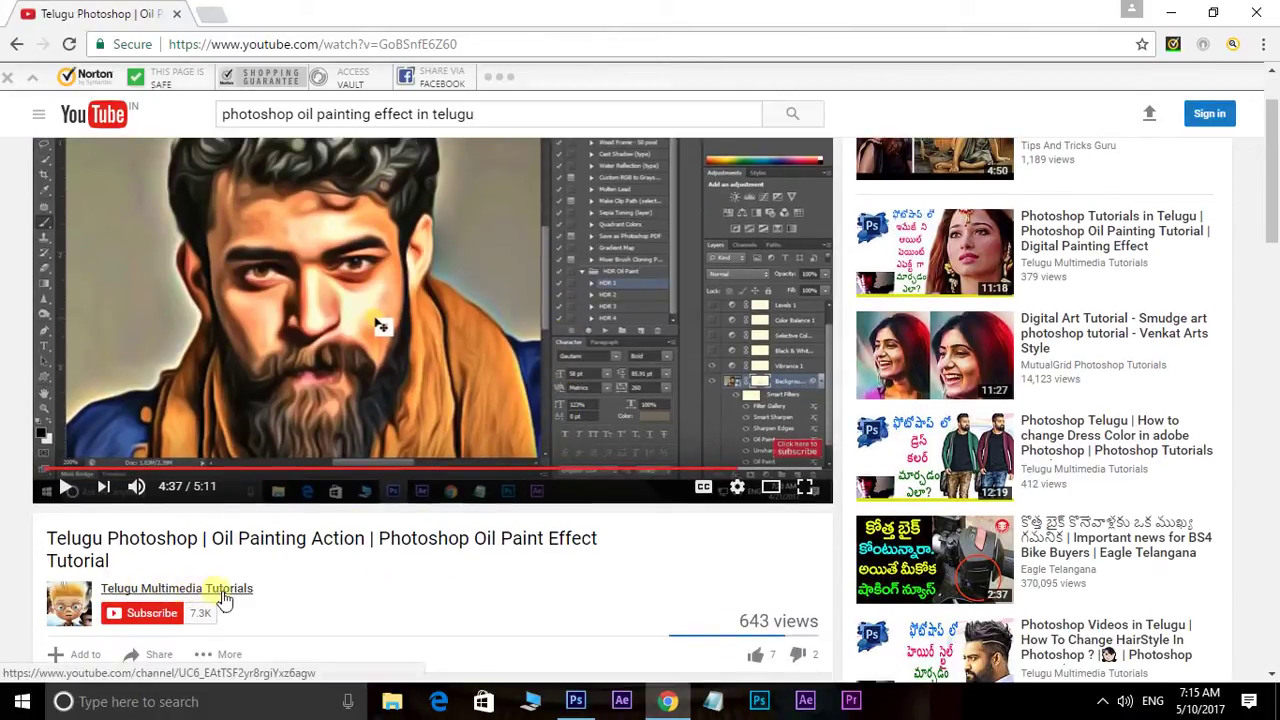
{"action": "mouse_move", "coordinate": [160, 588]}
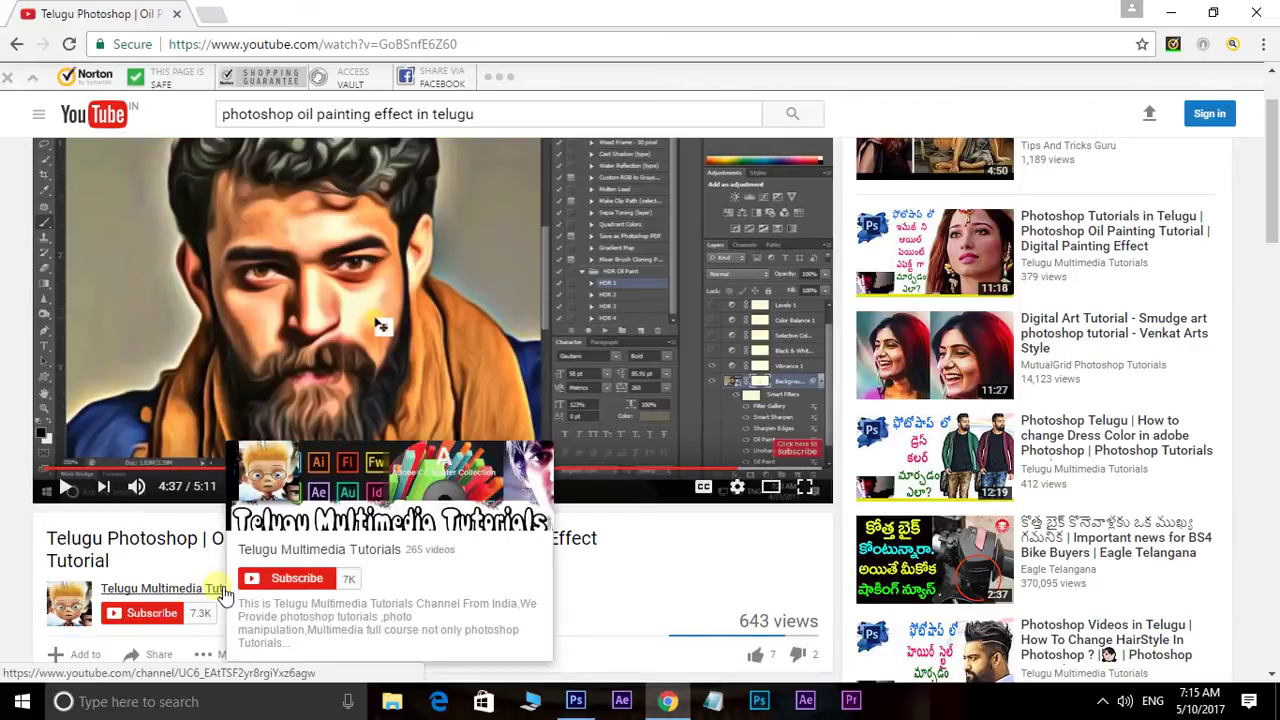
{"action": "left_click", "coordinate": [221, 594]}
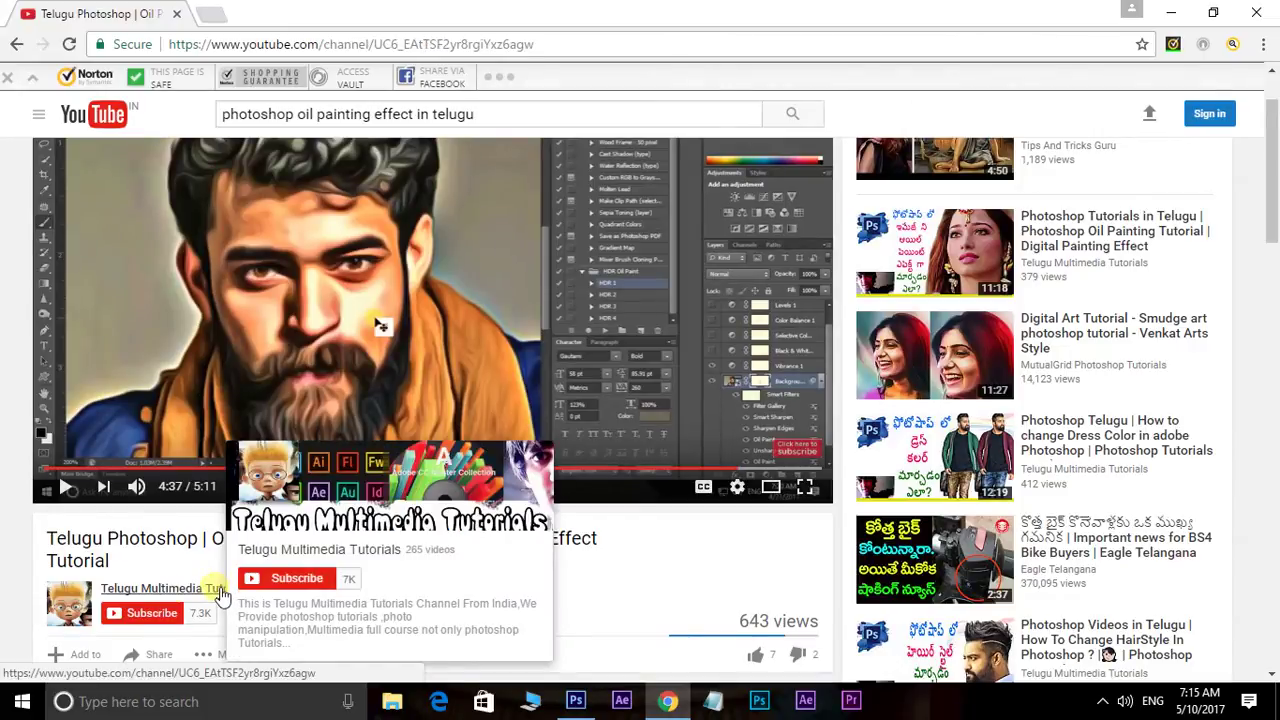
{"action": "scroll", "coordinate": [668, 412], "scroll_direction": "down", "scroll_amount": 2}
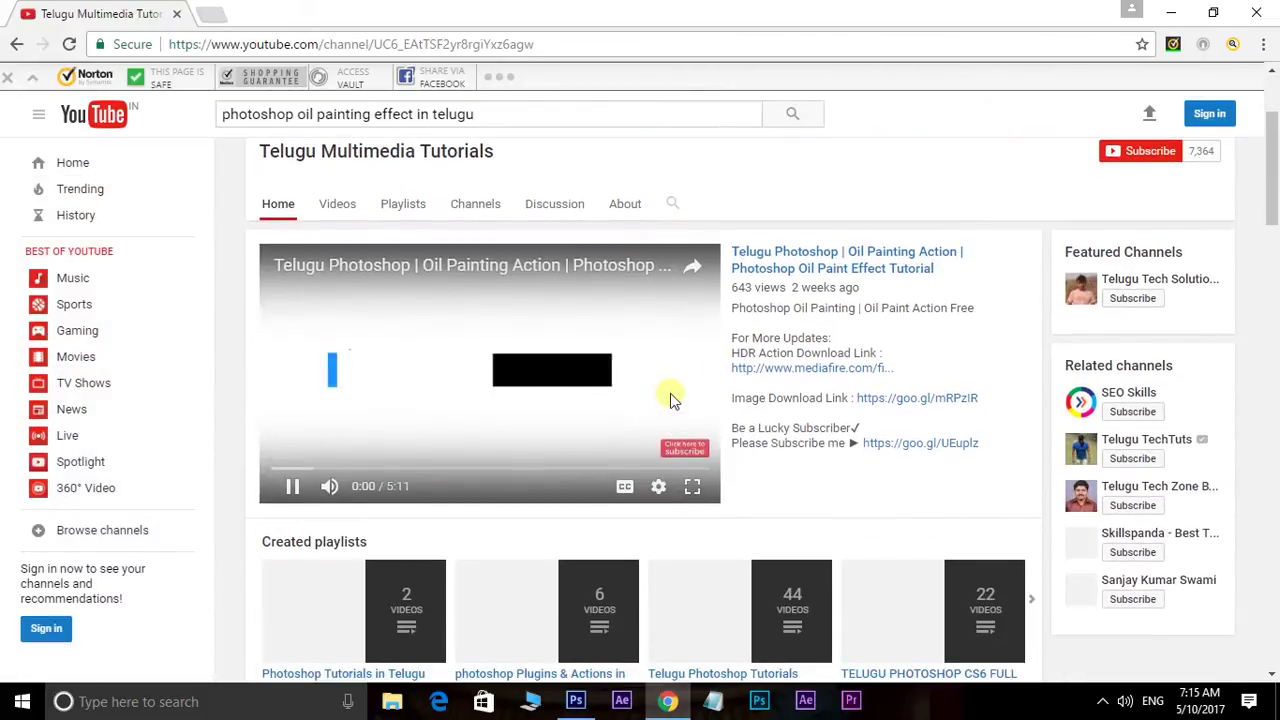
{"action": "scroll", "coordinate": [594, 409], "scroll_direction": "down", "scroll_amount": 2}
{"action": "scroll", "coordinate": [580, 409], "scroll_direction": "down", "scroll_amount": 1}
{"action": "scroll", "coordinate": [580, 409], "scroll_direction": "down", "scroll_amount": 2}
{"action": "scroll", "coordinate": [597, 355], "scroll_direction": "up", "scroll_amount": 6}
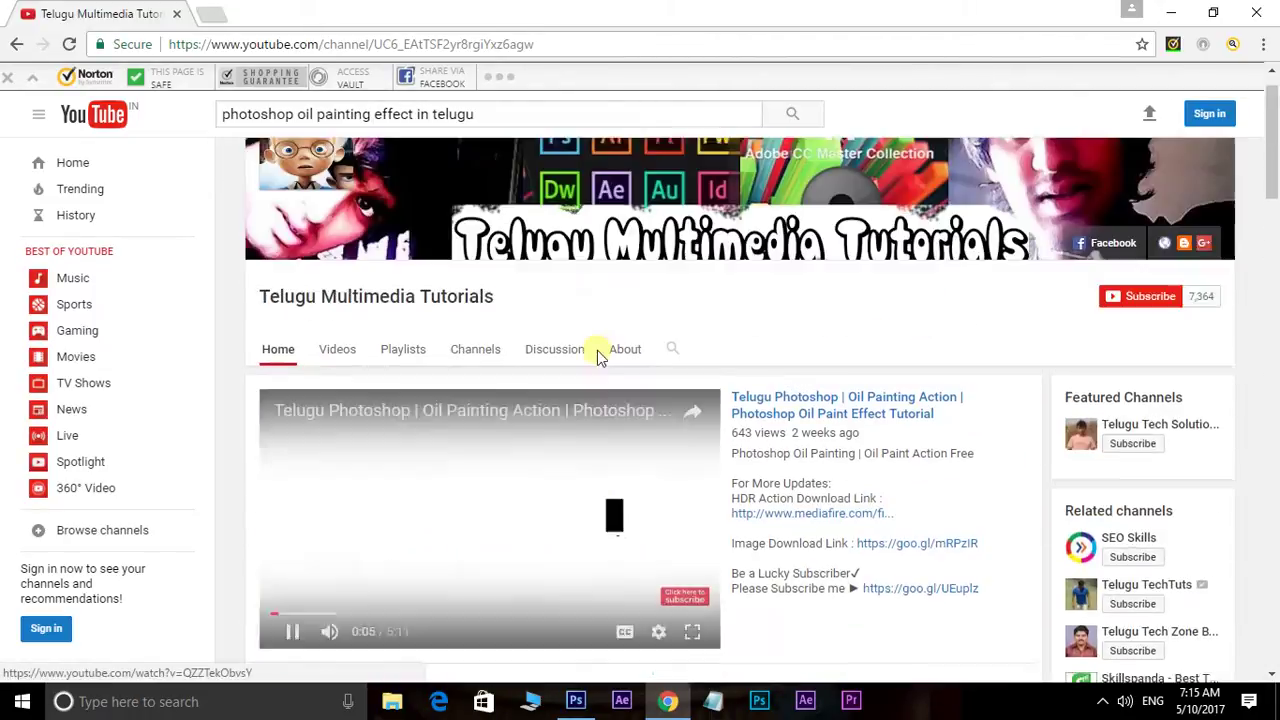
{"action": "scroll", "coordinate": [597, 355], "scroll_direction": "up", "scroll_amount": 1}
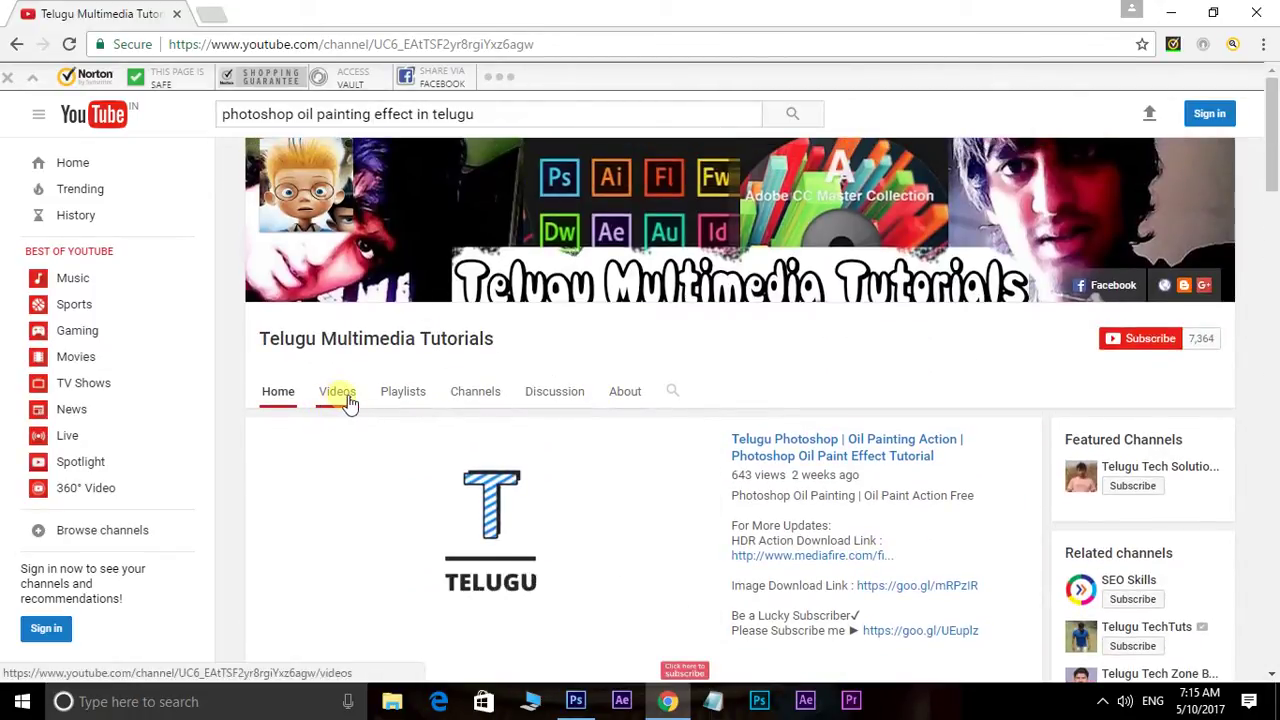
Step: Show the channel's uploaded videos and load more of them
{"action": "left_click", "coordinate": [340, 395]}
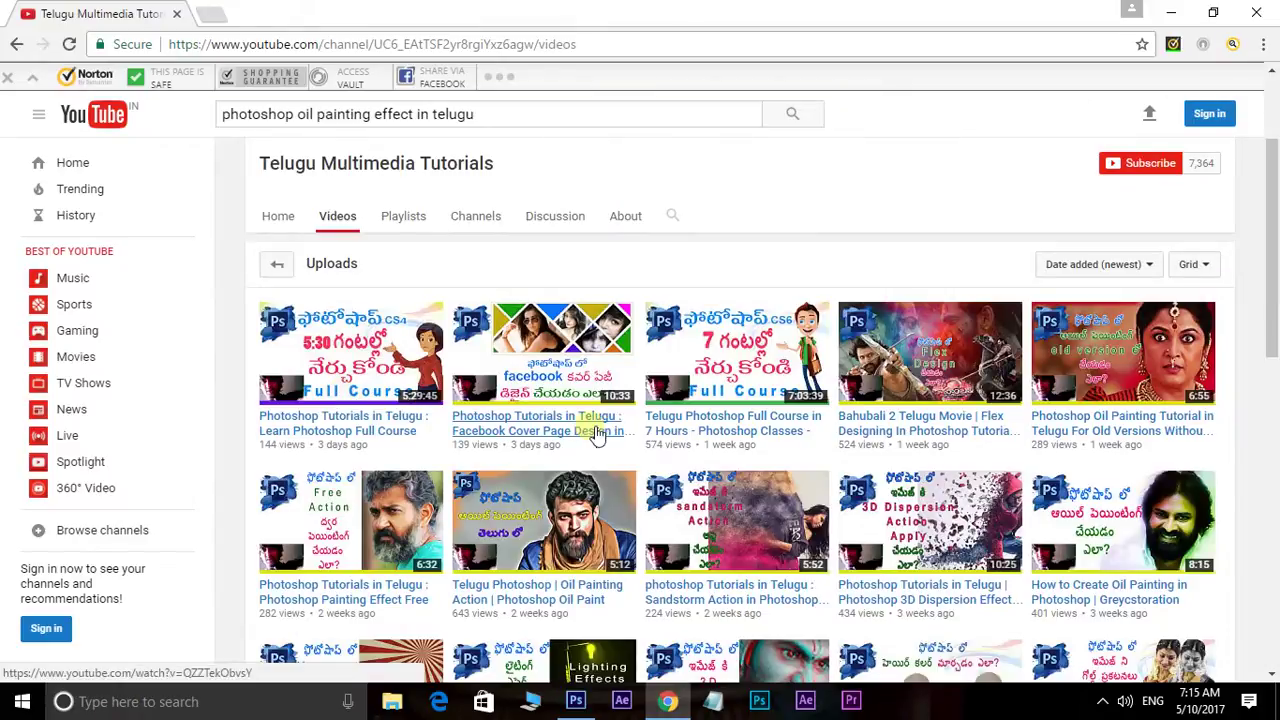
{"action": "scroll", "coordinate": [597, 432], "scroll_direction": "down", "scroll_amount": 1}
{"action": "scroll", "coordinate": [597, 432], "scroll_direction": "down", "scroll_amount": 4}
{"action": "scroll", "coordinate": [597, 432], "scroll_direction": "down", "scroll_amount": 2}
{"action": "scroll", "coordinate": [597, 435], "scroll_direction": "down", "scroll_amount": 2}
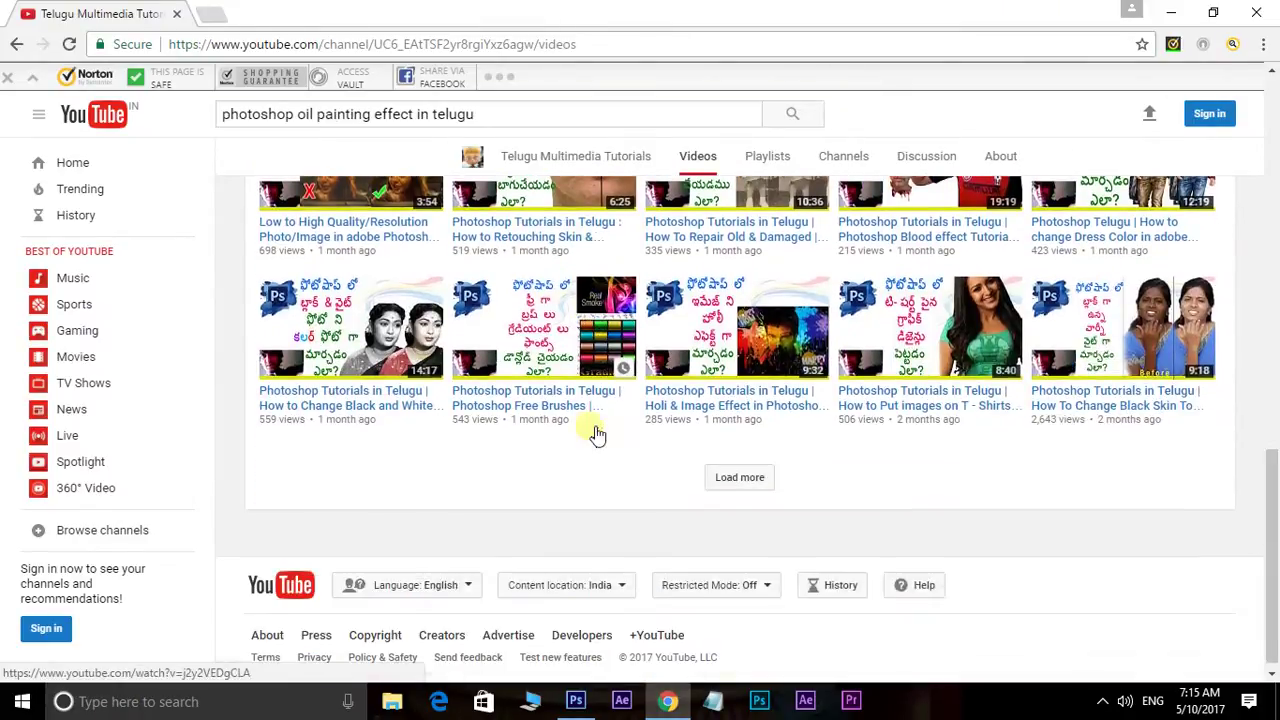
{"action": "left_click", "coordinate": [720, 472]}
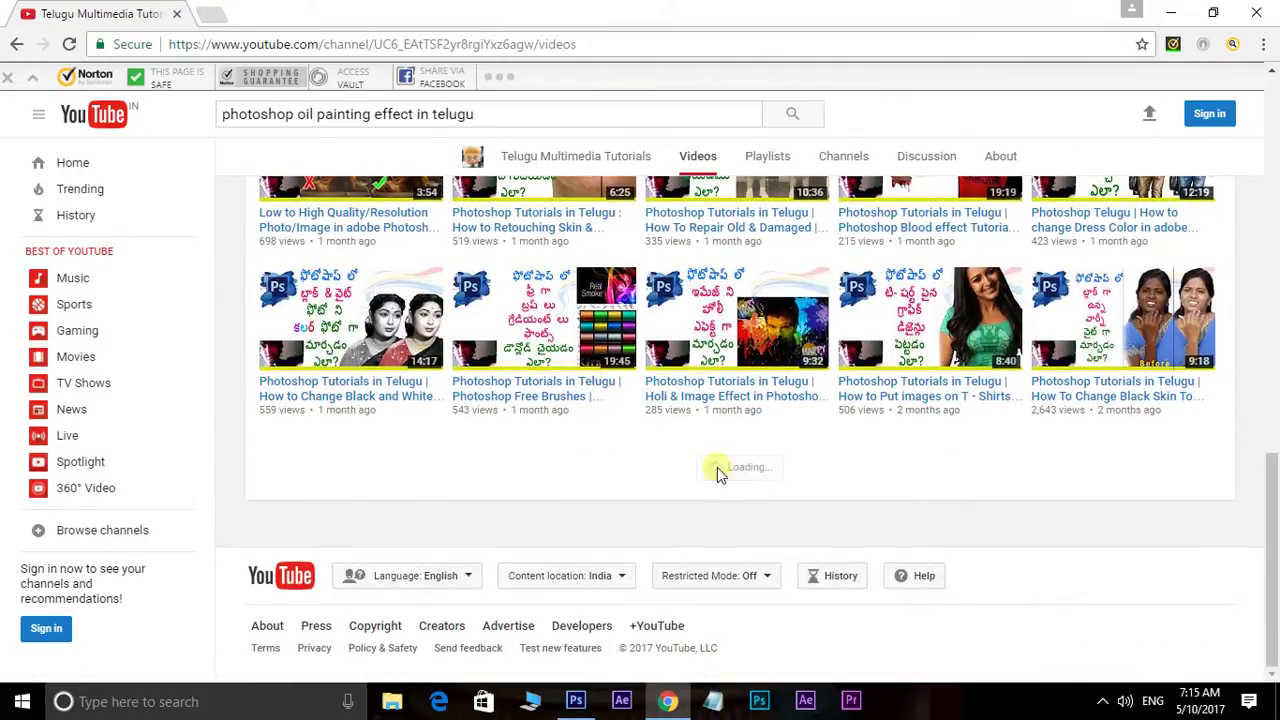
{"action": "scroll", "coordinate": [668, 458], "scroll_direction": "down", "scroll_amount": 2}
{"action": "scroll", "coordinate": [668, 458], "scroll_direction": "down", "scroll_amount": 2}
{"action": "scroll", "coordinate": [670, 460], "scroll_direction": "down", "scroll_amount": 4}
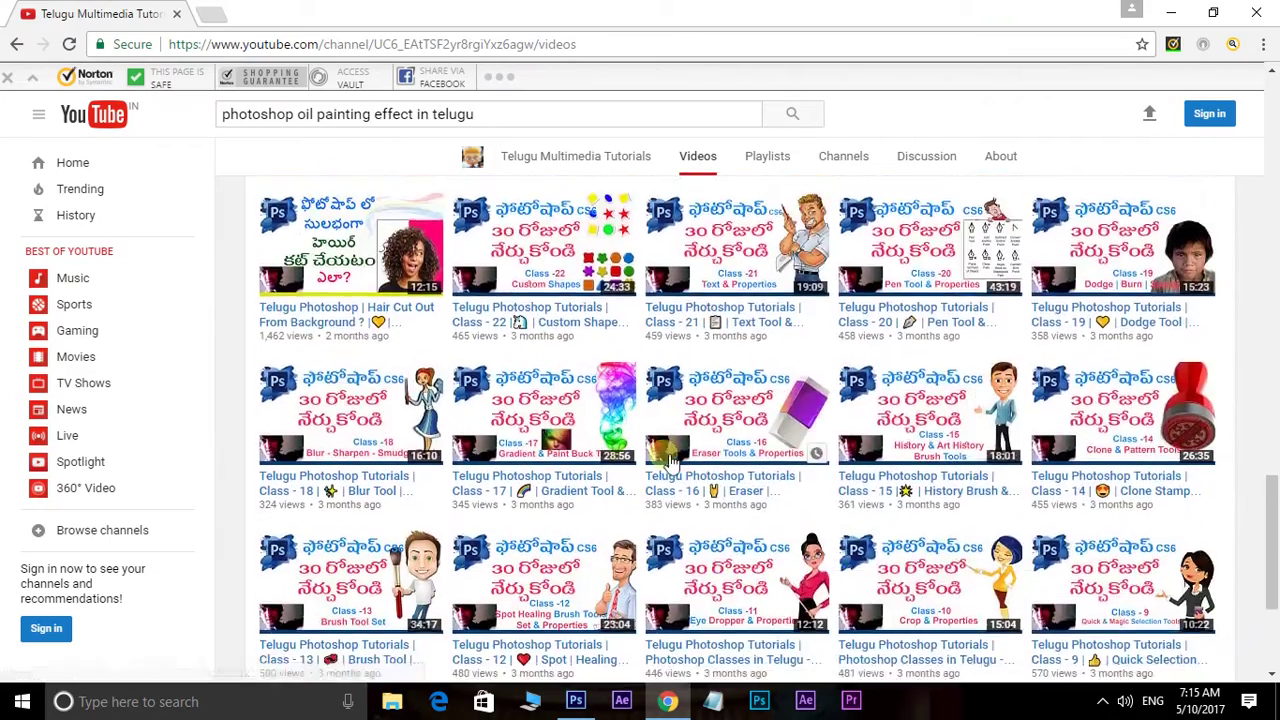
{"action": "scroll", "coordinate": [668, 458], "scroll_direction": "down", "scroll_amount": 3}
Step: Load another batch of older videos, scroll back up, and return to Photoshop
{"action": "left_click", "coordinate": [735, 477]}
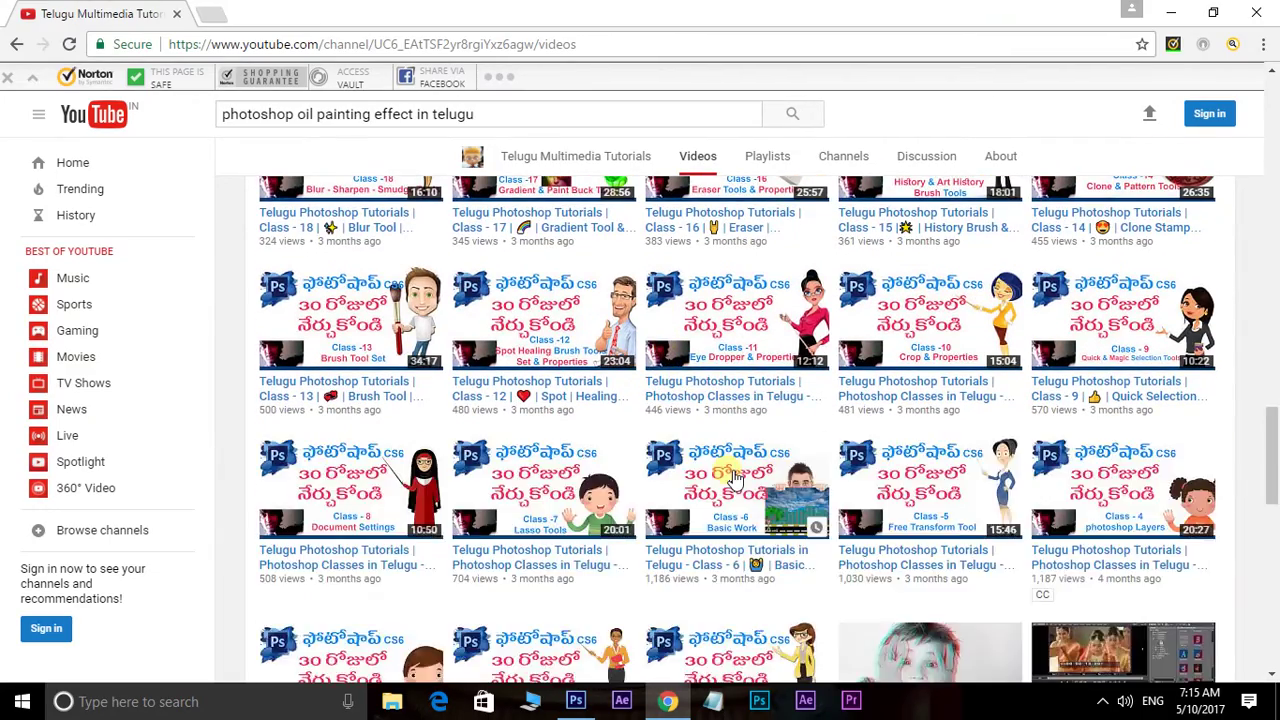
{"action": "scroll", "coordinate": [735, 477], "scroll_direction": "down", "scroll_amount": 3}
{"action": "scroll", "coordinate": [735, 477], "scroll_direction": "down", "scroll_amount": 2}
{"action": "scroll", "coordinate": [735, 477], "scroll_direction": "up", "scroll_amount": 6}
{"action": "scroll", "coordinate": [735, 477], "scroll_direction": "up", "scroll_amount": 5}
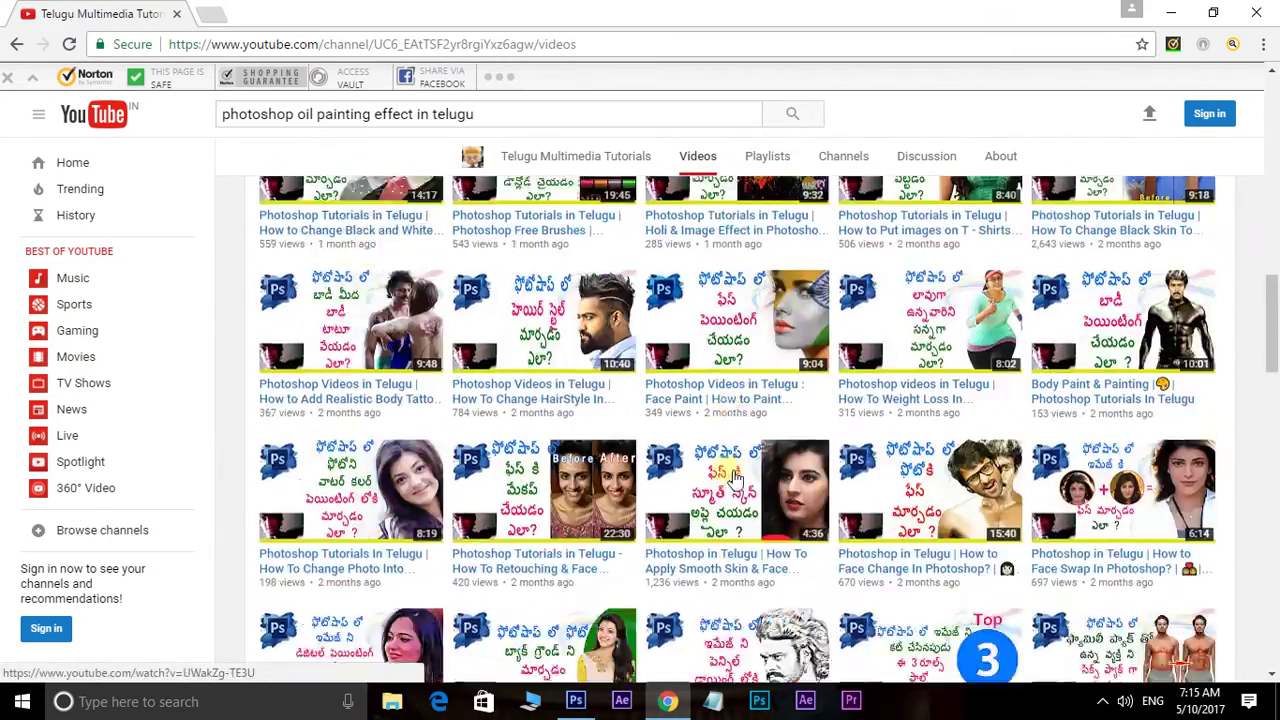
{"action": "scroll", "coordinate": [735, 477], "scroll_direction": "up", "scroll_amount": 3}
{"action": "scroll", "coordinate": [735, 477], "scroll_direction": "up", "scroll_amount": 3}
{"action": "scroll", "coordinate": [735, 477], "scroll_direction": "up", "scroll_amount": 3}
{"action": "scroll", "coordinate": [600, 500], "scroll_direction": "up", "scroll_amount": 3}
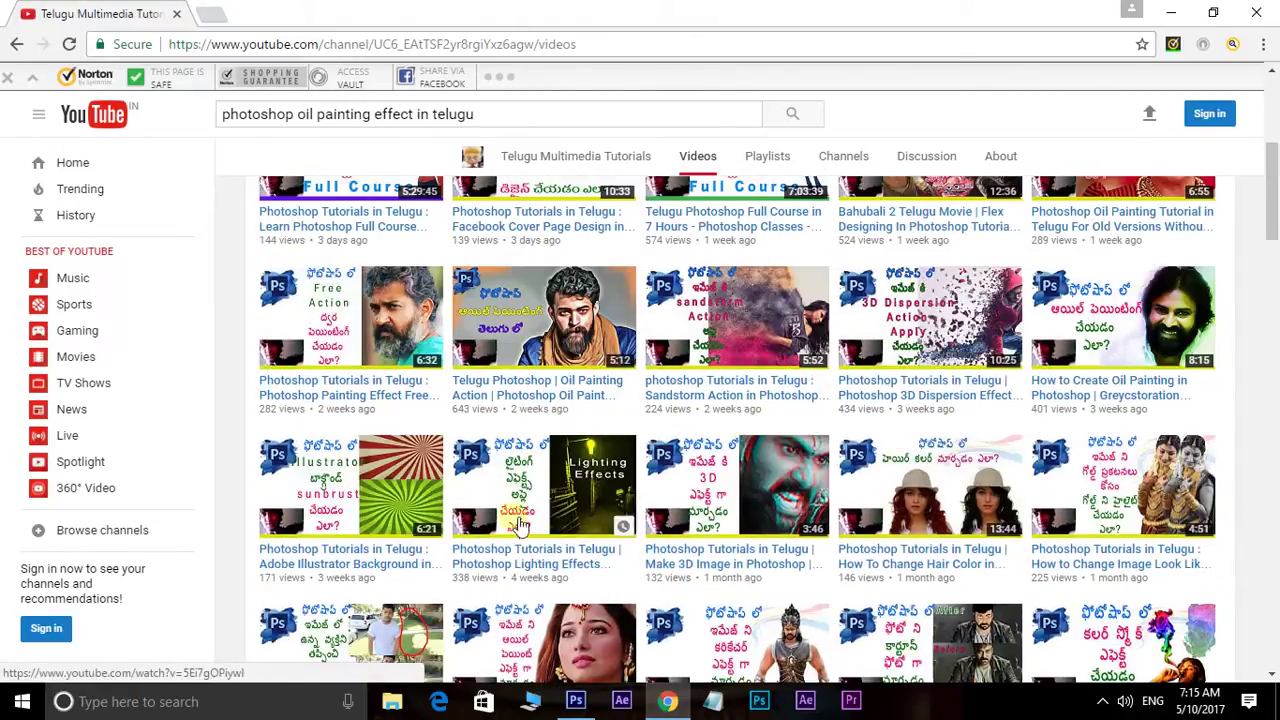
{"action": "left_click", "coordinate": [576, 701]}
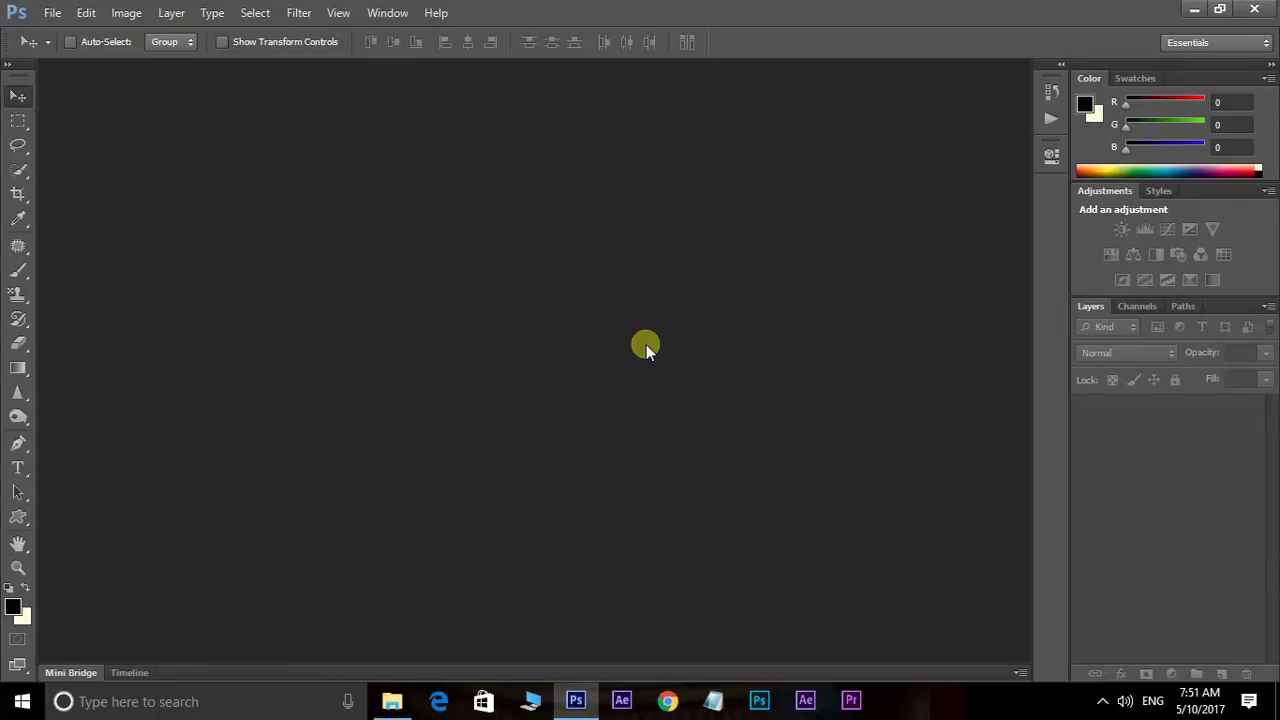
Step: Create Untitled-1 at 3.5 × 4.5 Centimeters, 300 pixels/inch, white background
{"action": "key", "text": "ctrl+n"}
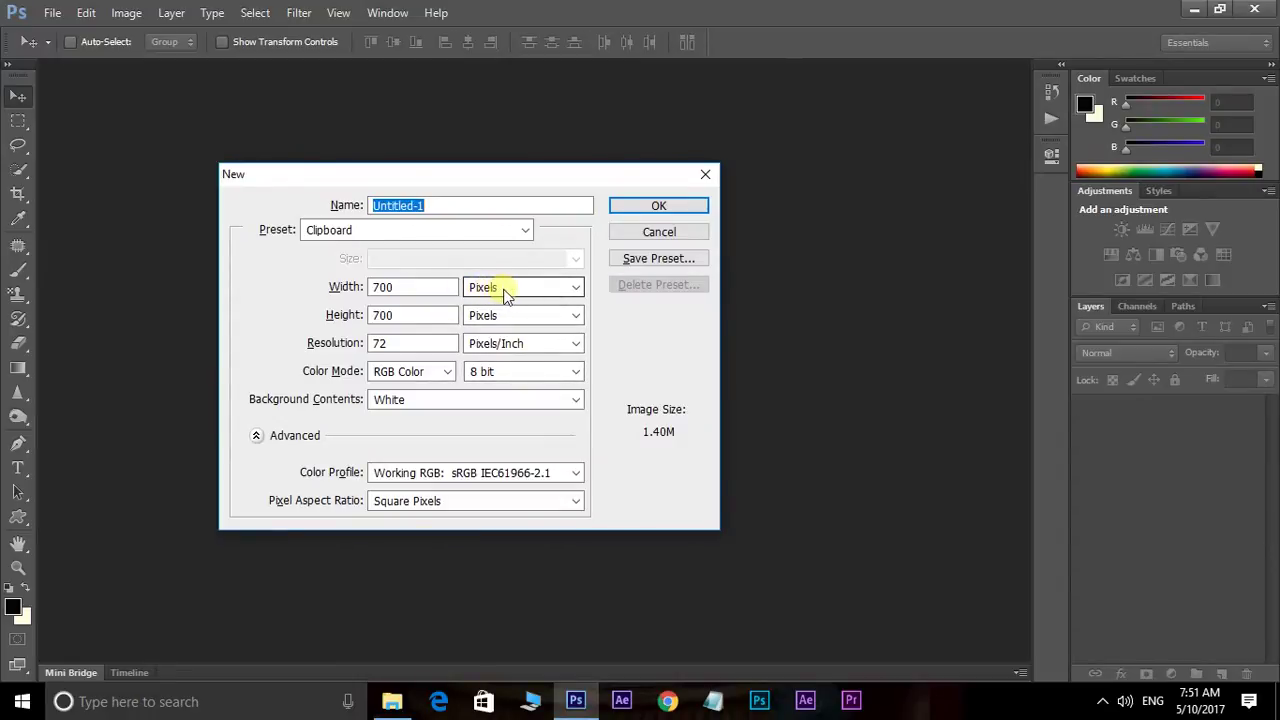
{"action": "left_click", "coordinate": [505, 292]}
{"action": "left_click", "coordinate": [500, 332]}
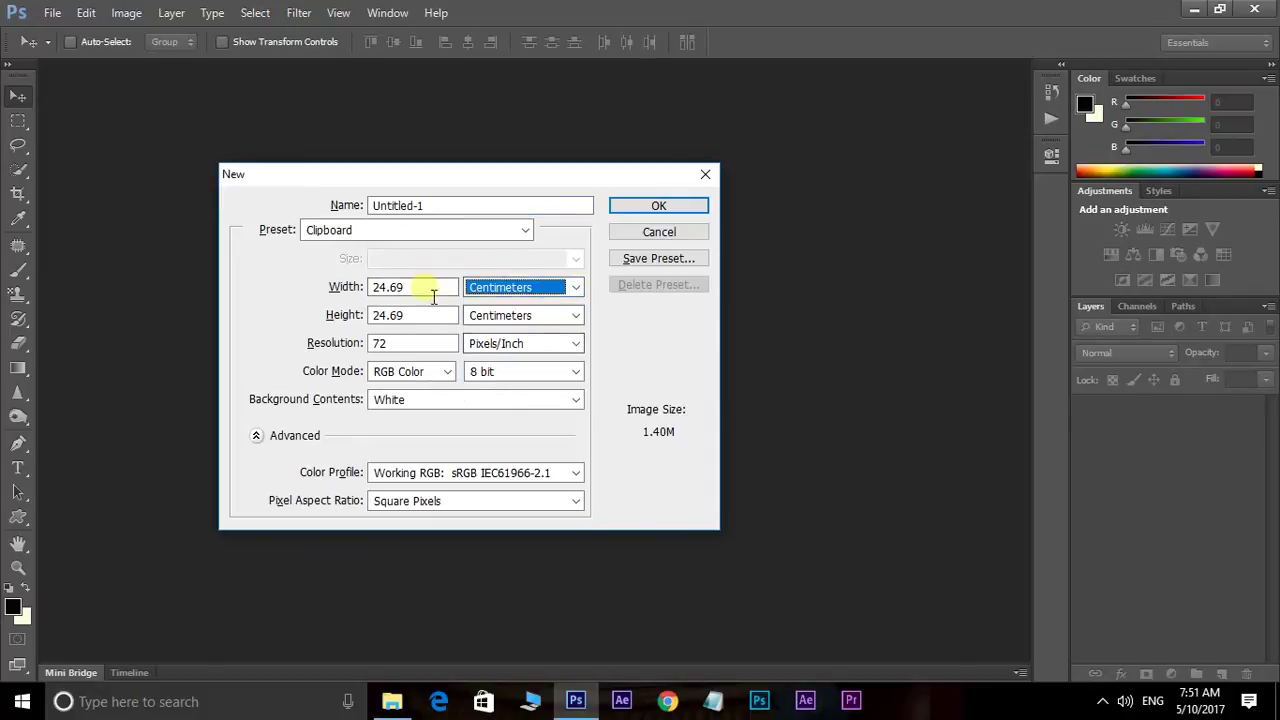
{"action": "double_click", "coordinate": [408, 288]}
{"action": "type", "text": "3.5"}
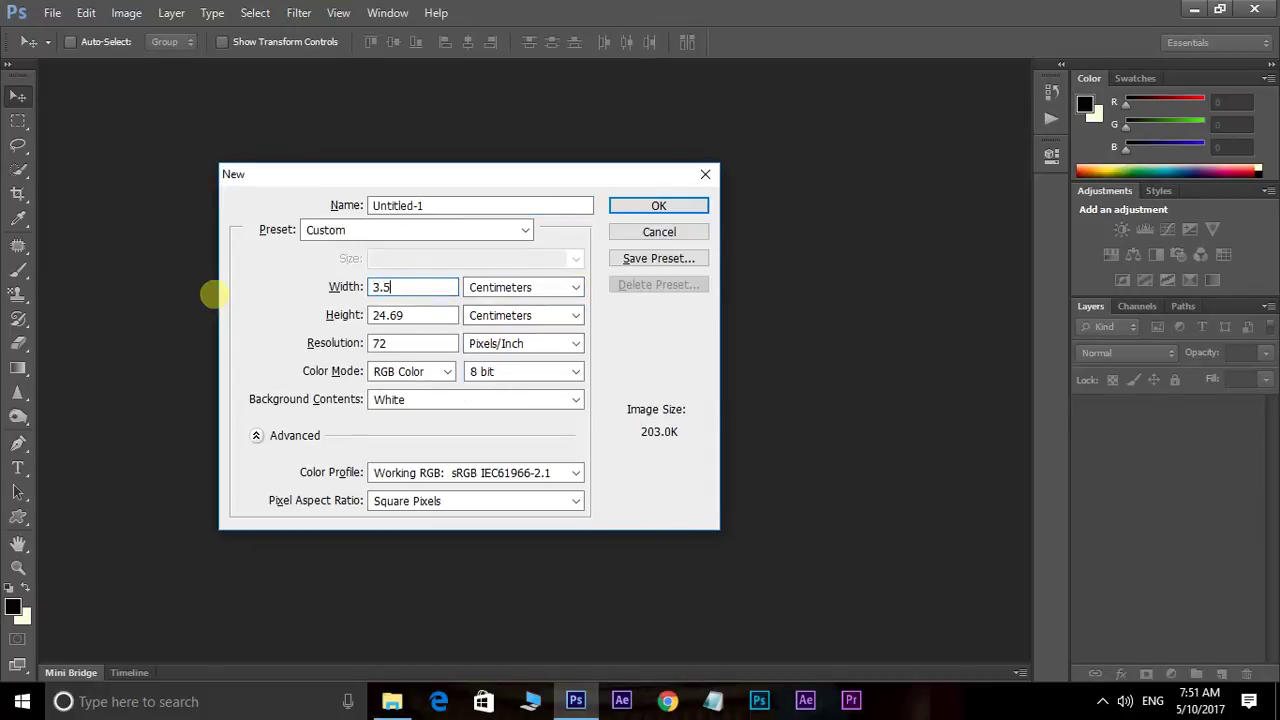
{"action": "double_click", "coordinate": [396, 316]}
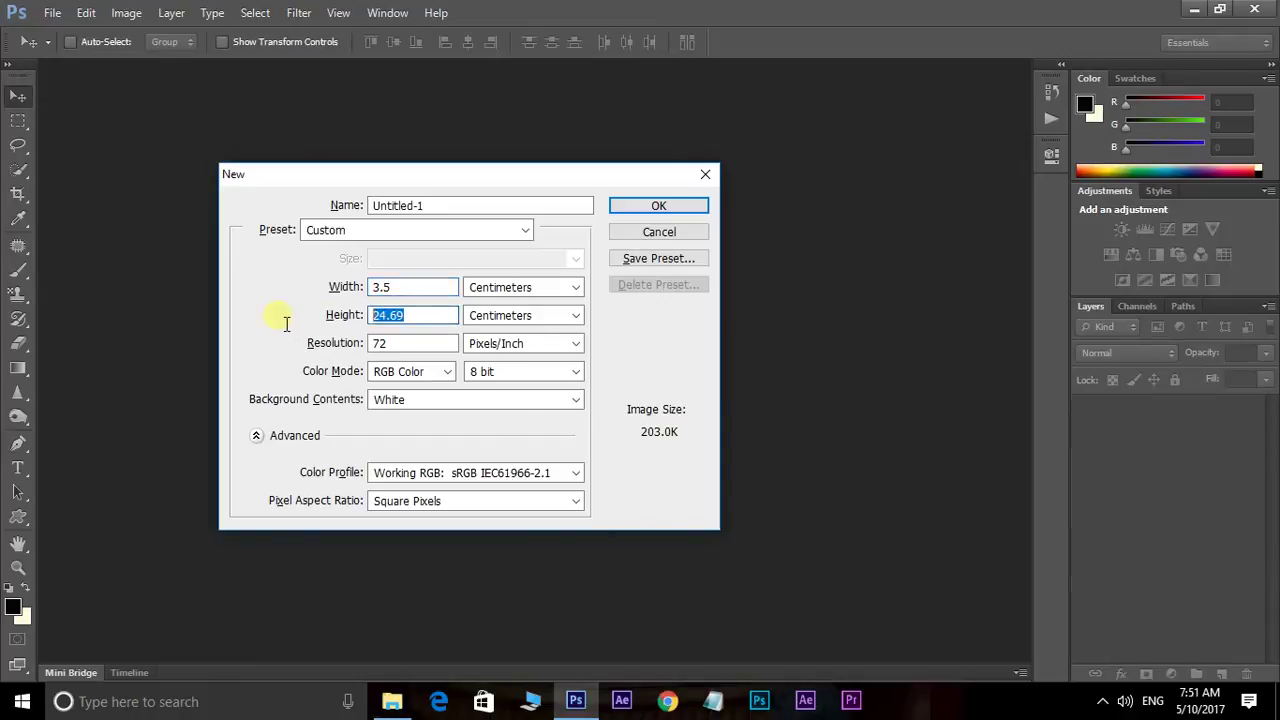
{"action": "type", "text": "4.5"}
{"action": "double_click", "coordinate": [410, 343]}
{"action": "type", "text": "30"}
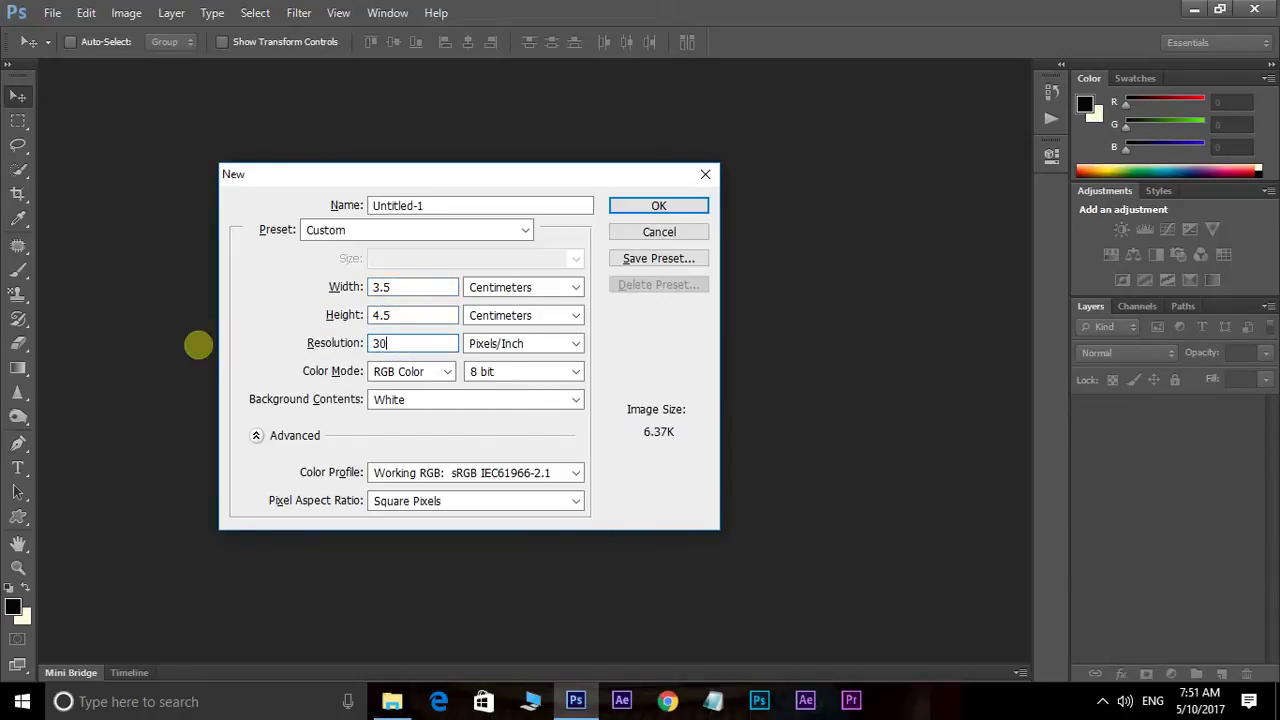
{"action": "type", "text": "0"}
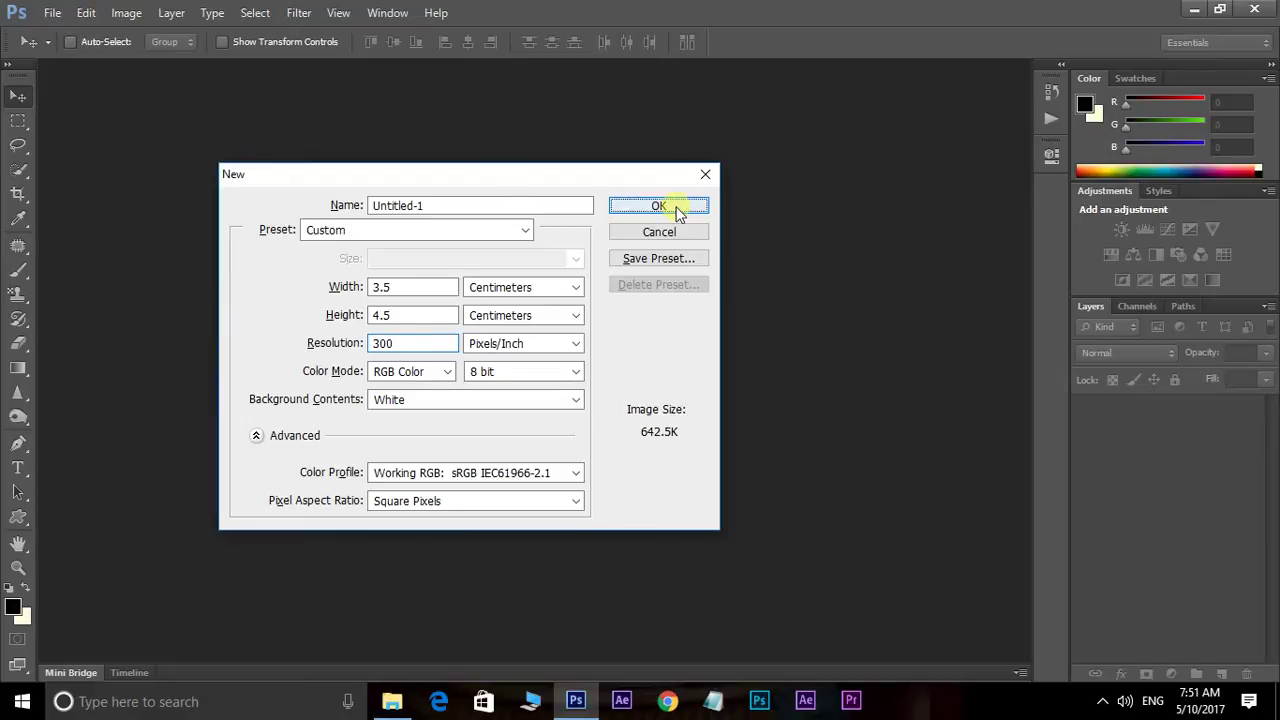
{"action": "left_click", "coordinate": [678, 208]}
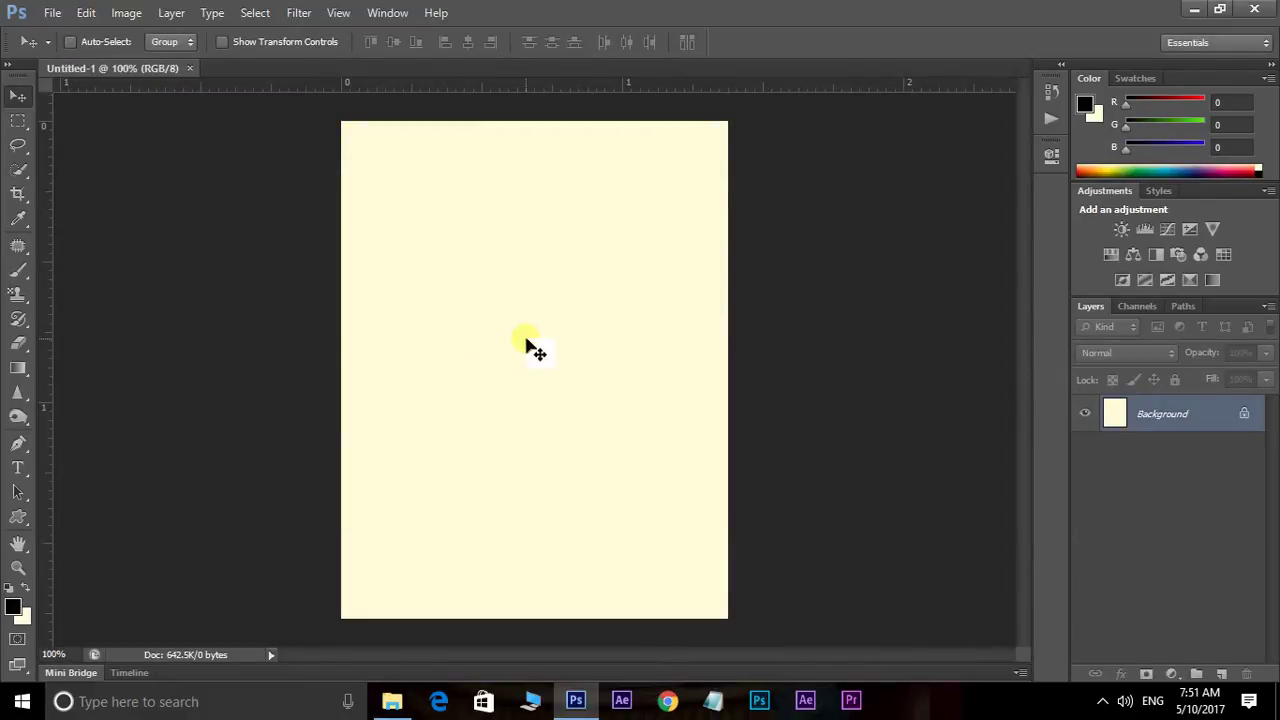
Step: Open the girl's passport photo, copy it, and paste it into Untitled-1 as Layer 1
{"action": "key", "text": "ctrl+o"}
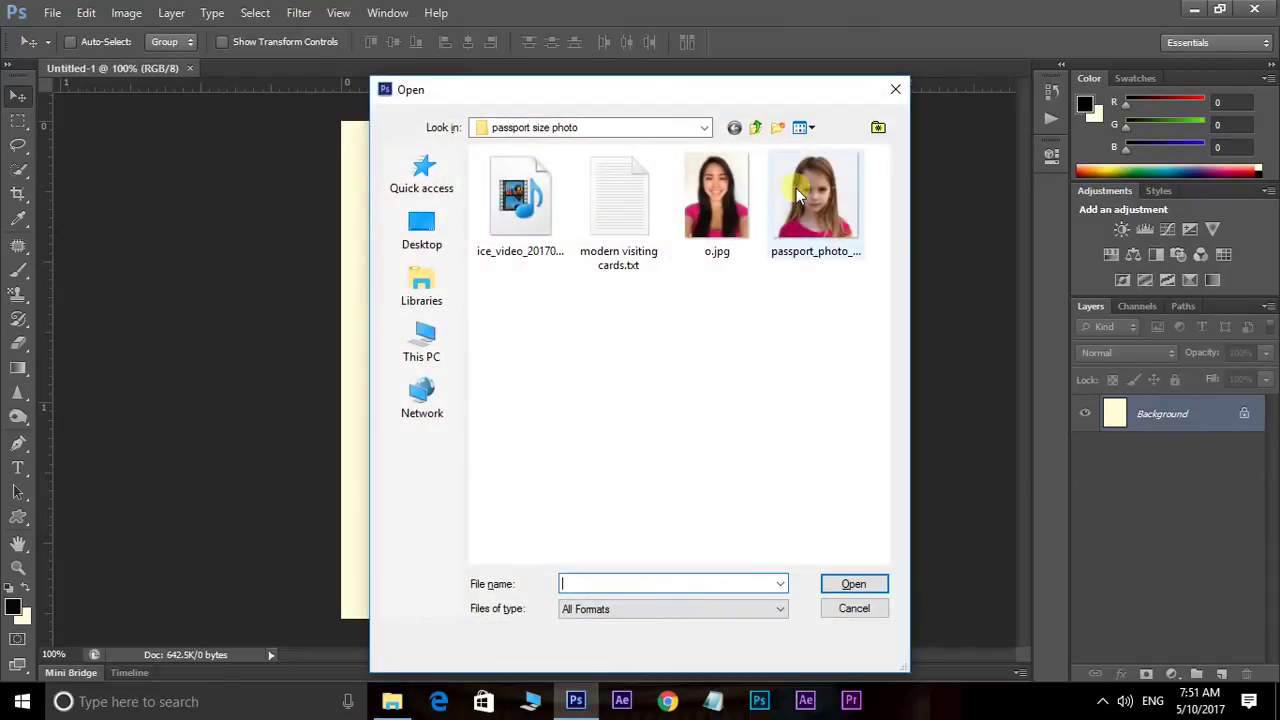
{"action": "left_click", "coordinate": [812, 230]}
{"action": "left_click", "coordinate": [853, 584]}
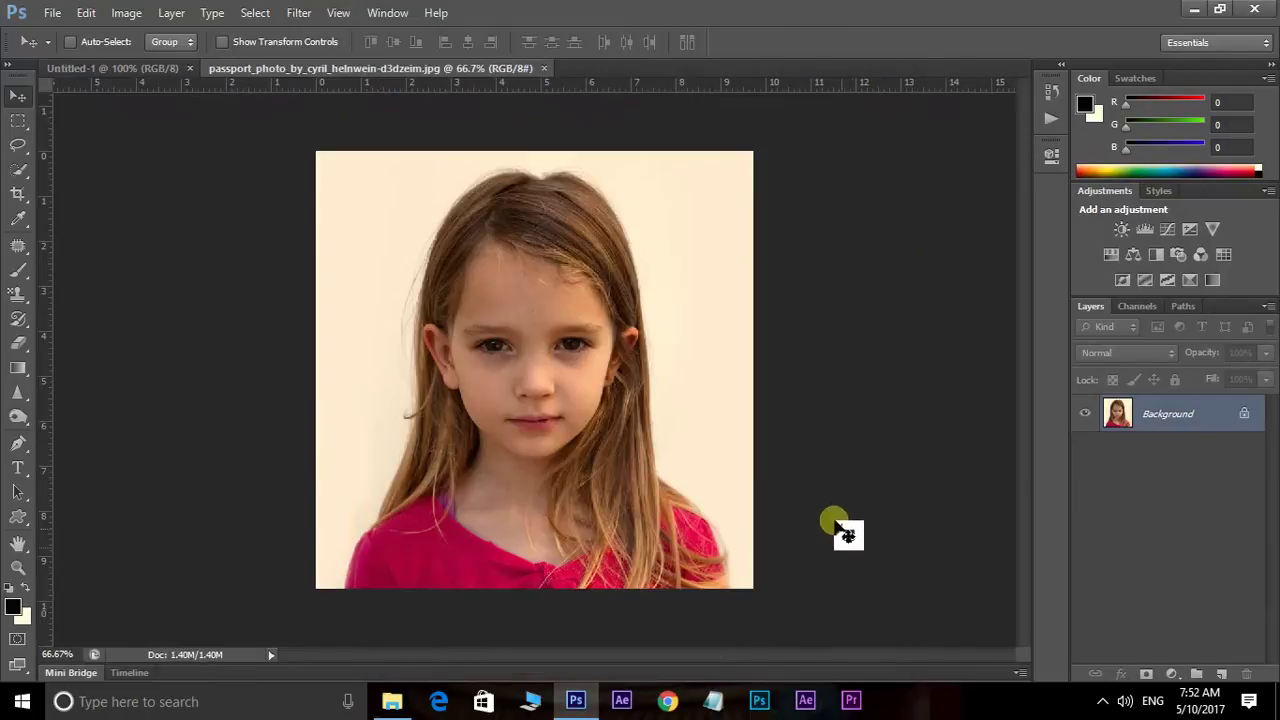
{"action": "key", "text": "ctrl+a"}
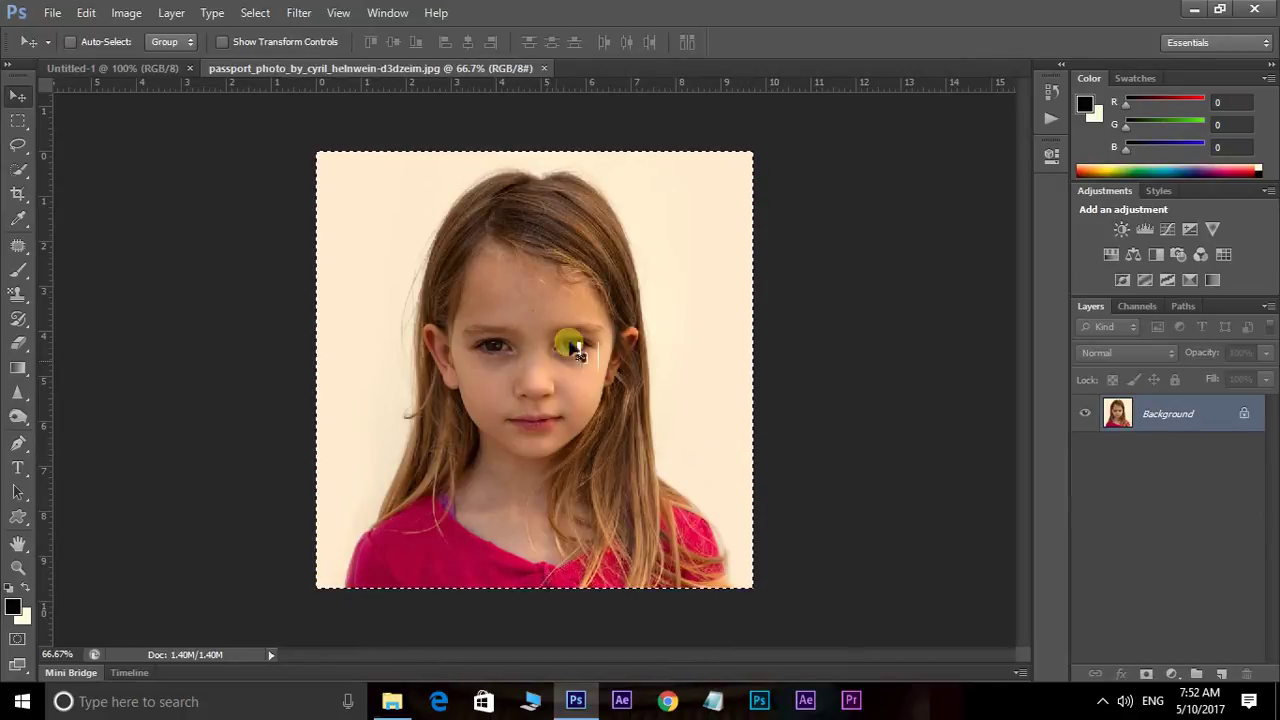
{"action": "left_click", "coordinate": [545, 68]}
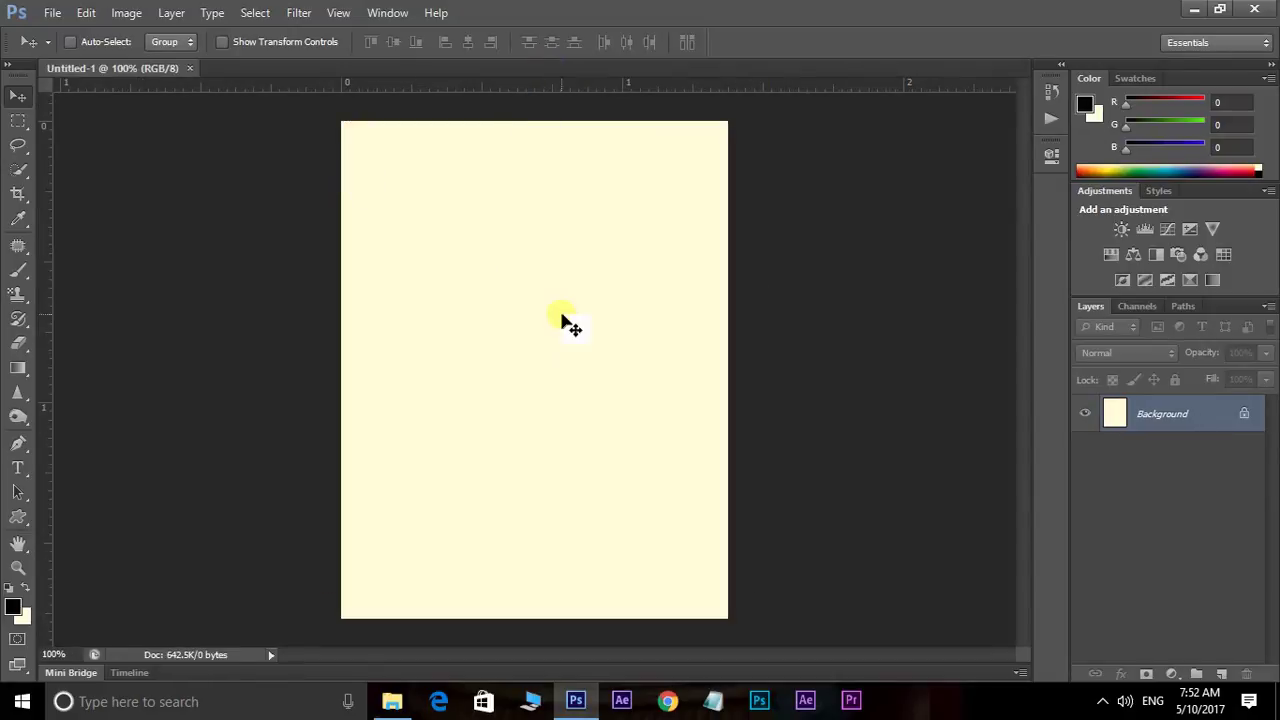
{"action": "key", "text": "ctrl+v"}
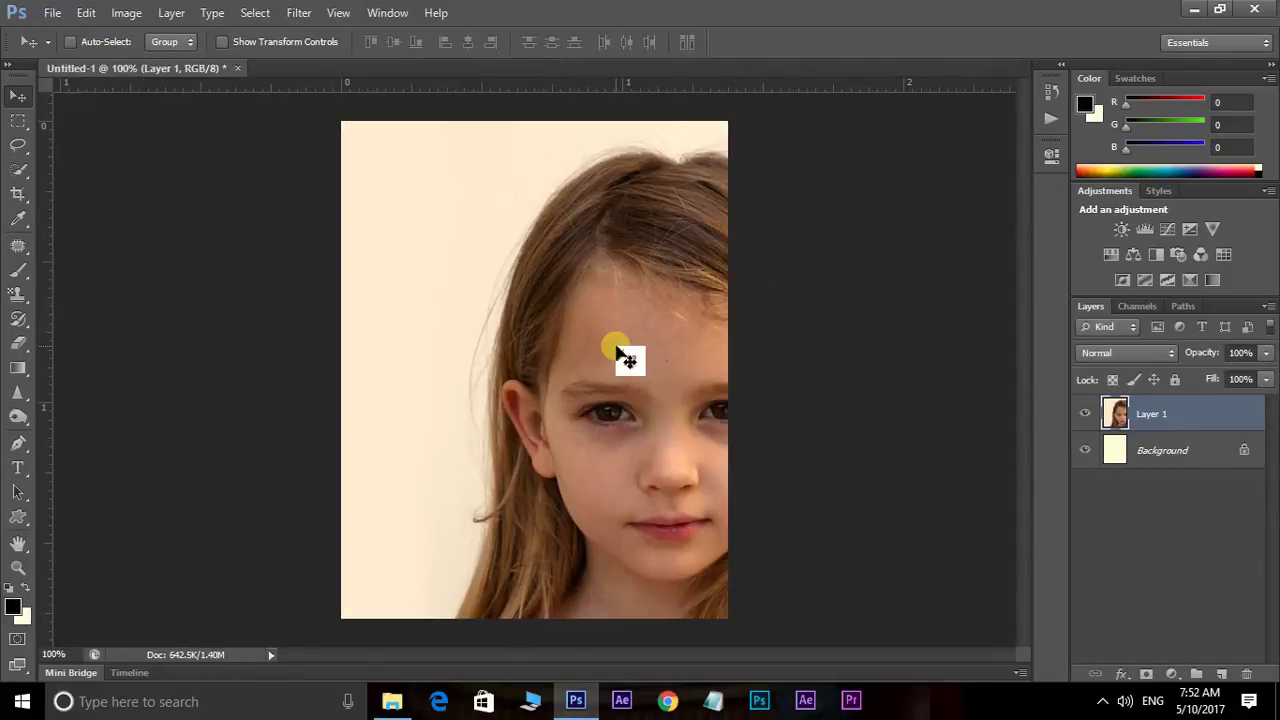
{"action": "key", "text": "ctrl+t"}
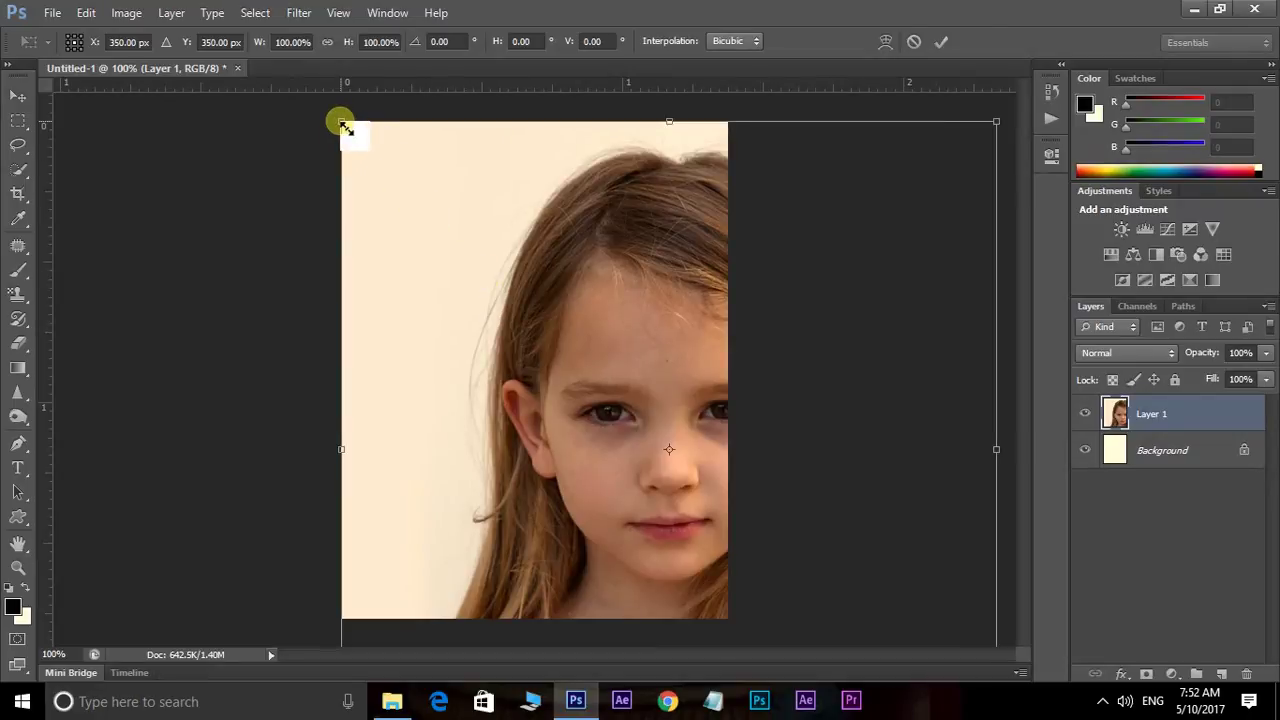
Step: Scale Layer 1 to about 79% and centre the face on the canvas
{"action": "mouse_move", "coordinate": [343, 124]}
{"action": "left_mouse_down"}
{"action": "mouse_move", "coordinate": [465, 348]}
{"action": "mouse_move", "coordinate": [450, 234]}
{"action": "left_mouse_up"}
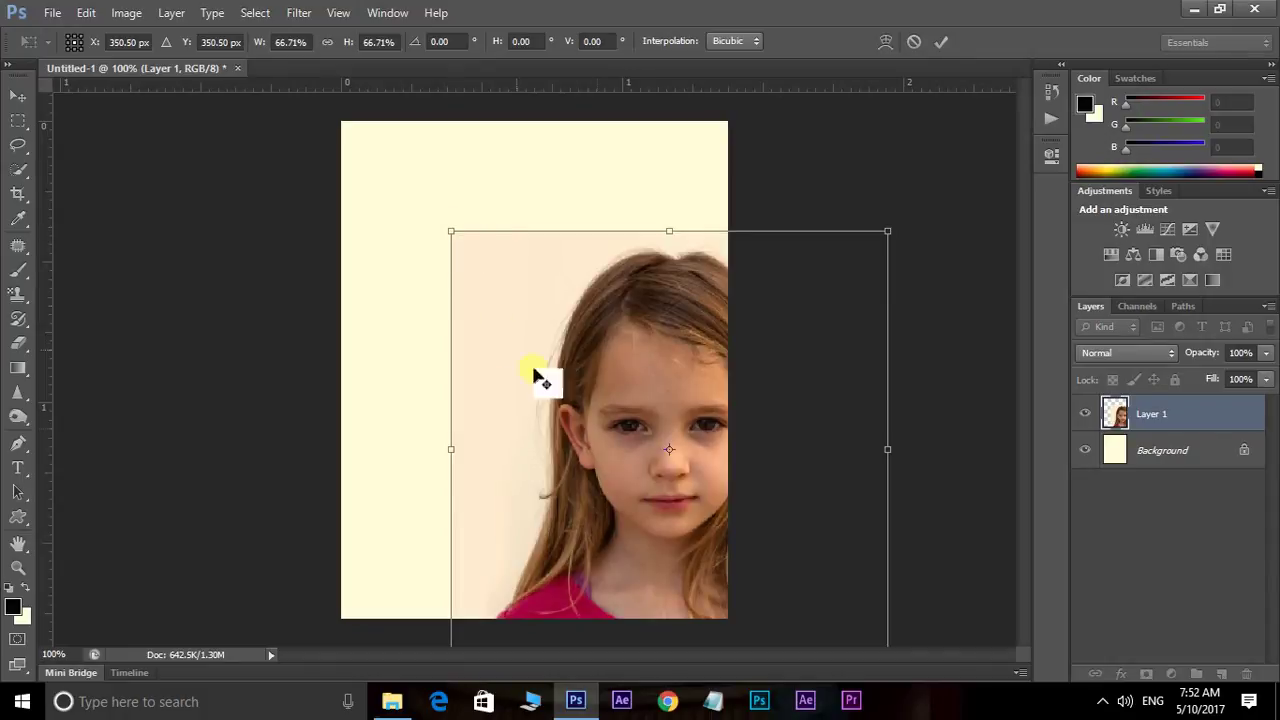
{"action": "left_click_drag", "start_coordinate": [535, 375], "coordinate": [543, 371]}
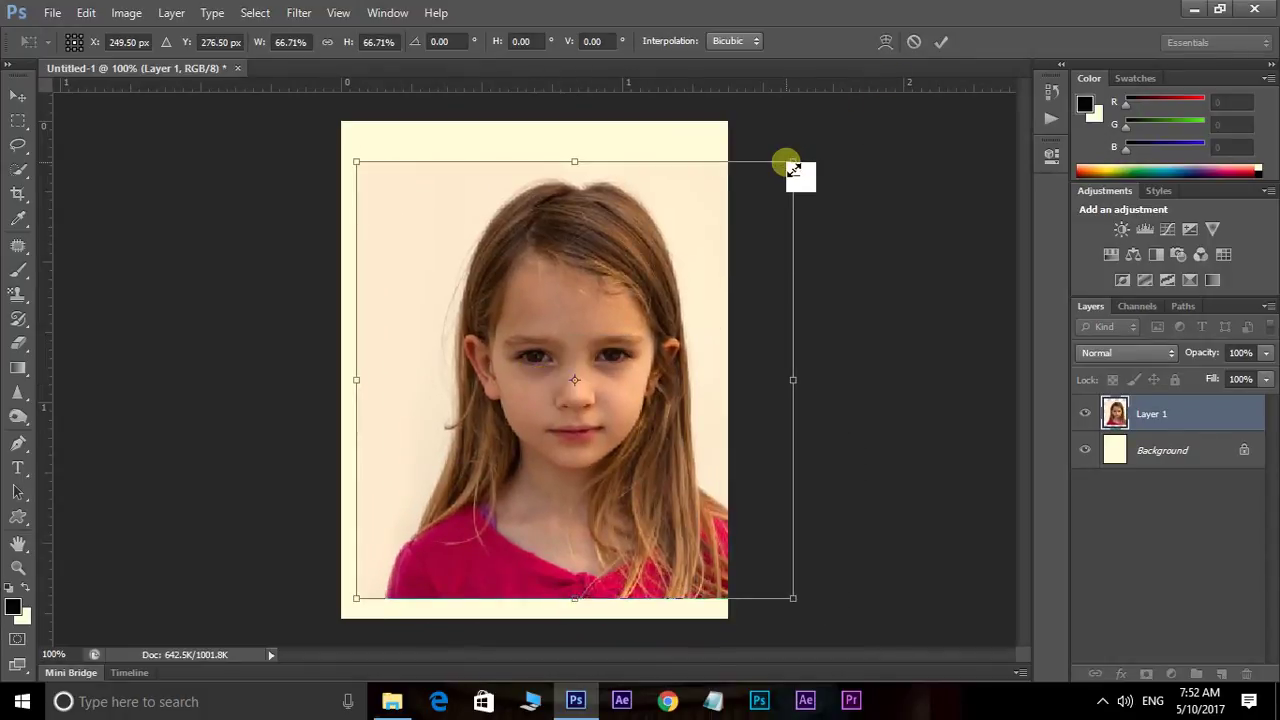
{"action": "left_click_drag", "start_coordinate": [792, 164], "coordinate": [835, 120]}
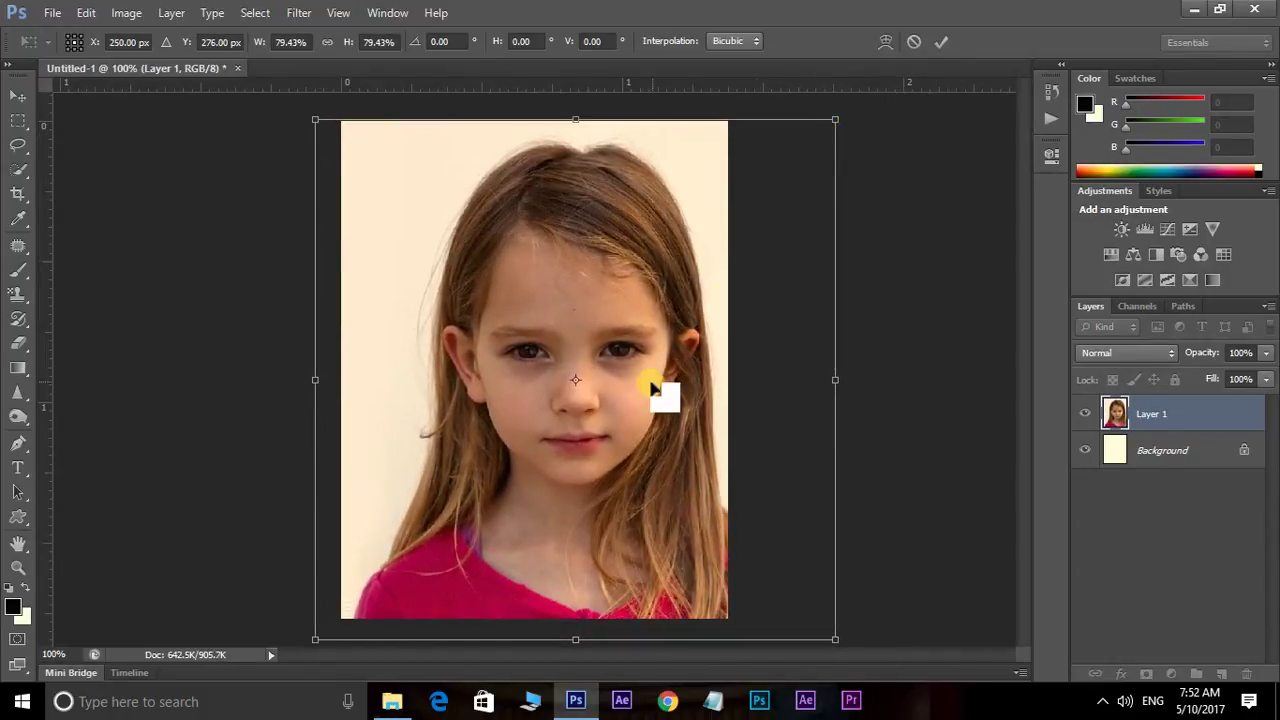
{"action": "left_click_drag", "start_coordinate": [650, 388], "coordinate": [612, 390]}
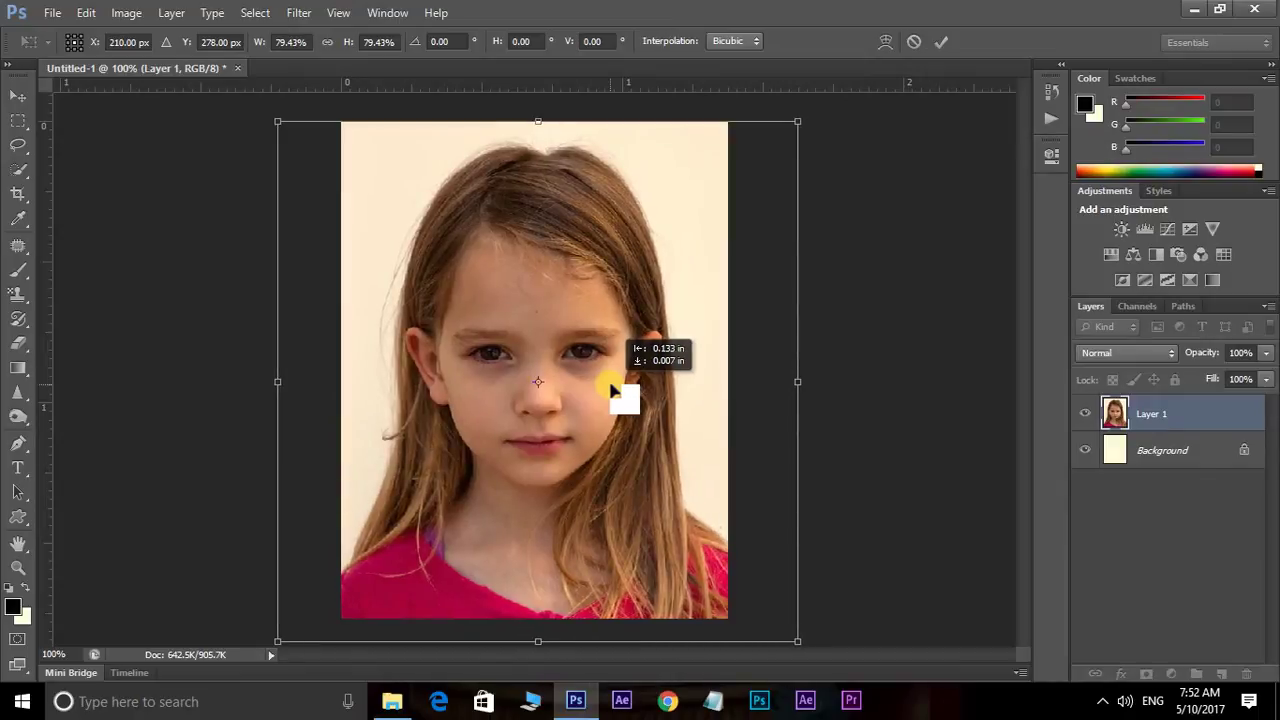
{"action": "key", "text": "Return"}
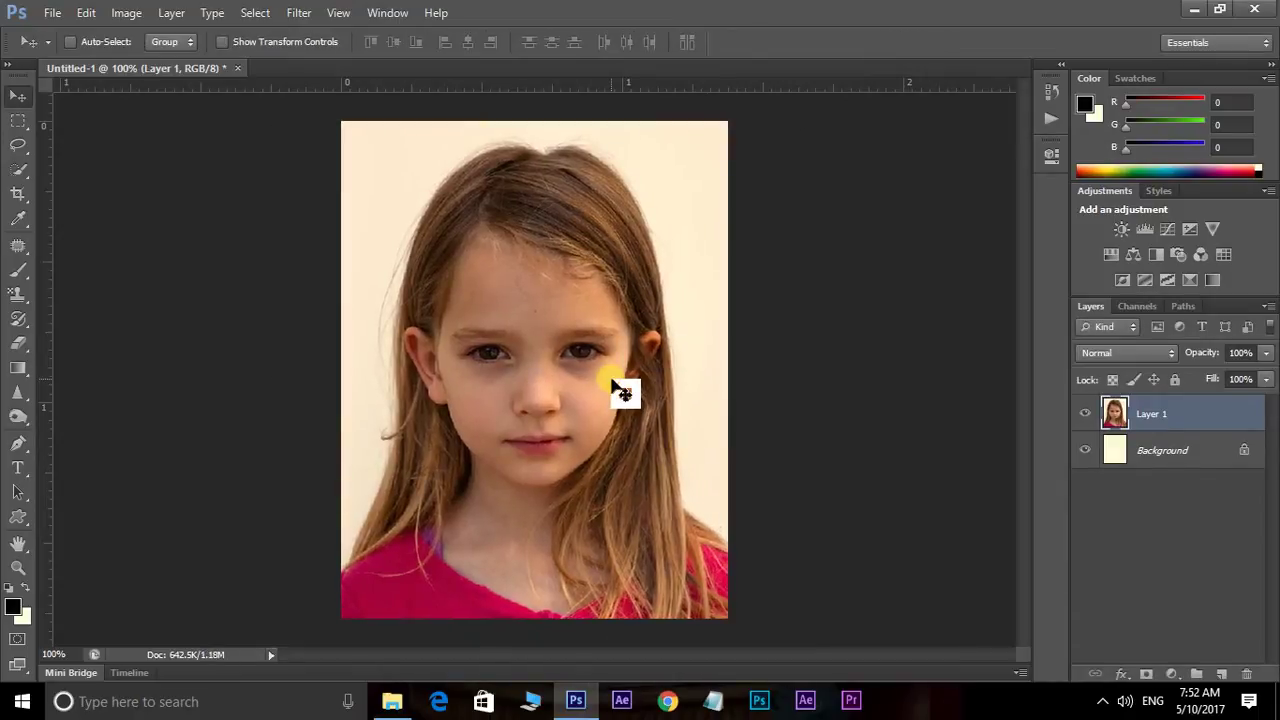
Step: Select the photo and Background layers and merge them into one
{"action": "mouse_move", "coordinate": [1180, 414]}
{"action": "left_mouse_down"}
{"action": "mouse_move", "coordinate": [1190, 467]}
{"action": "mouse_move", "coordinate": [1122, 428]}
{"action": "mouse_move", "coordinate": [1175, 458]}
{"action": "left_mouse_up"}
{"action": "left_click", "coordinate": [1175, 458], "text": "shift"}
{"action": "left_click_drag", "start_coordinate": [1175, 458], "coordinate": [1163, 432]}
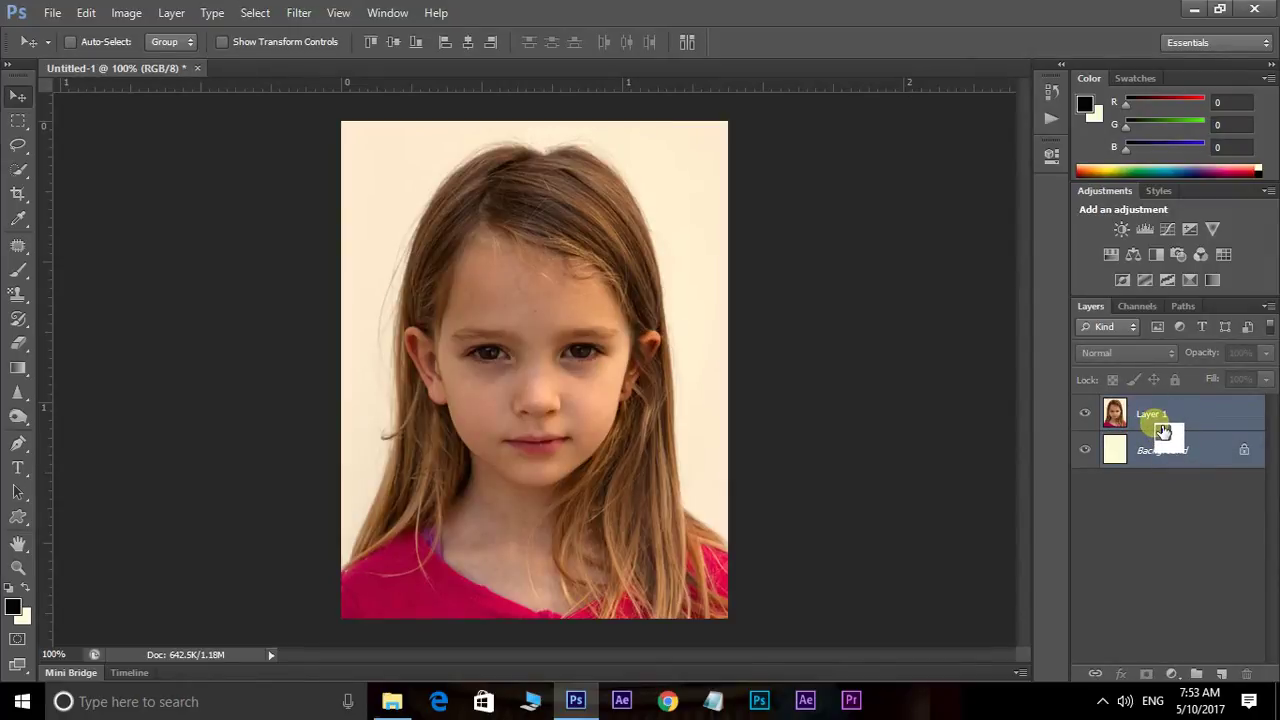
{"action": "key", "text": "ctrl+e"}
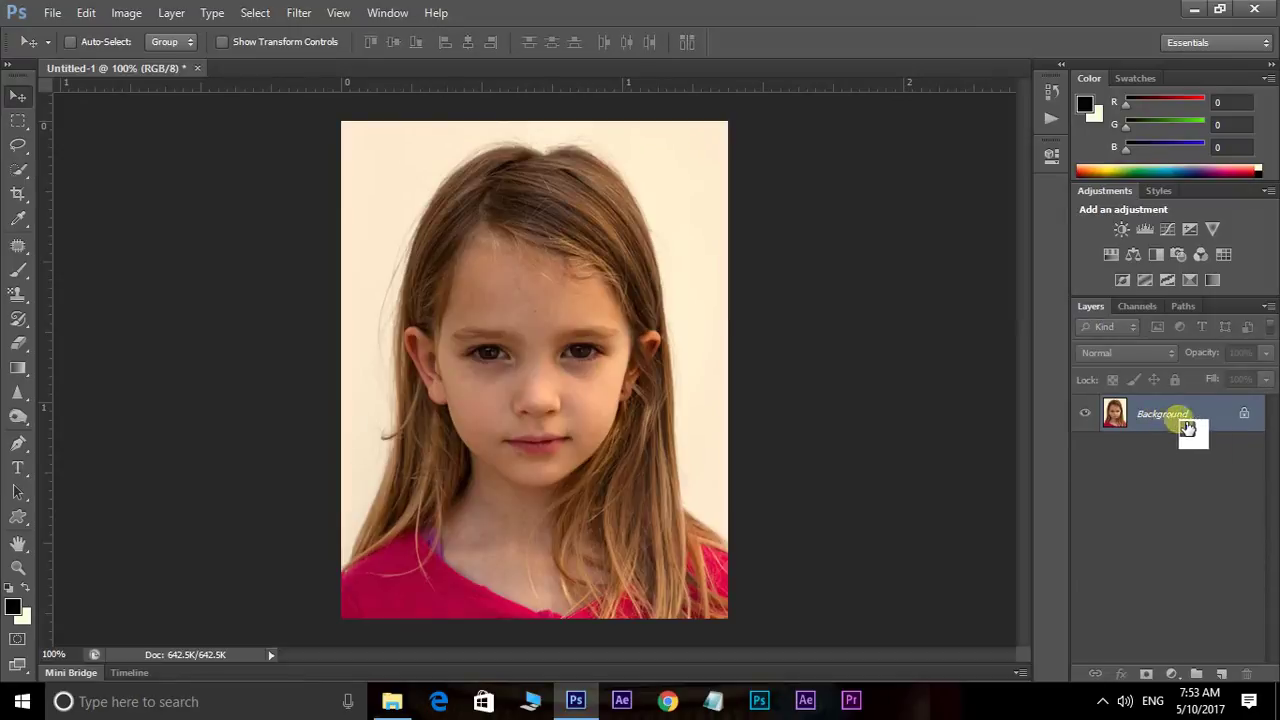
Step: Show the Actions panel and start a new action named 'Play Action'
{"action": "left_click", "coordinate": [382, 12]}
{"action": "left_click", "coordinate": [396, 104]}
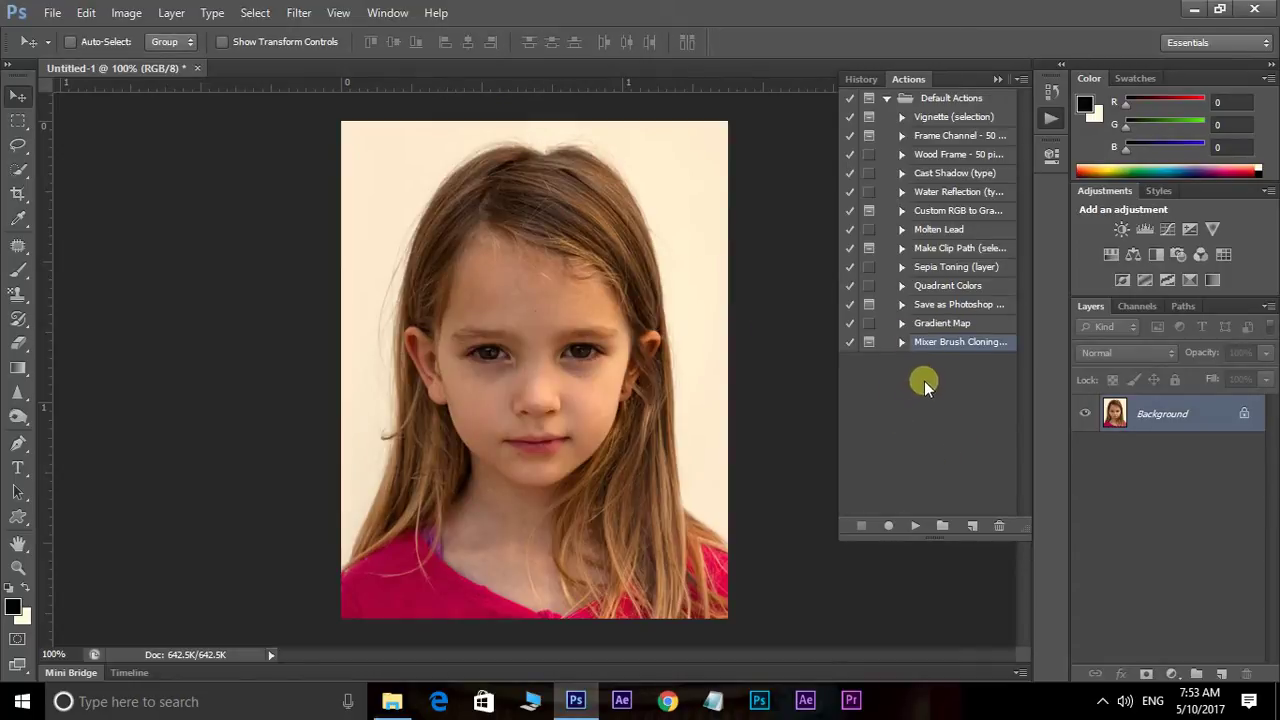
{"action": "left_click", "coordinate": [973, 527]}
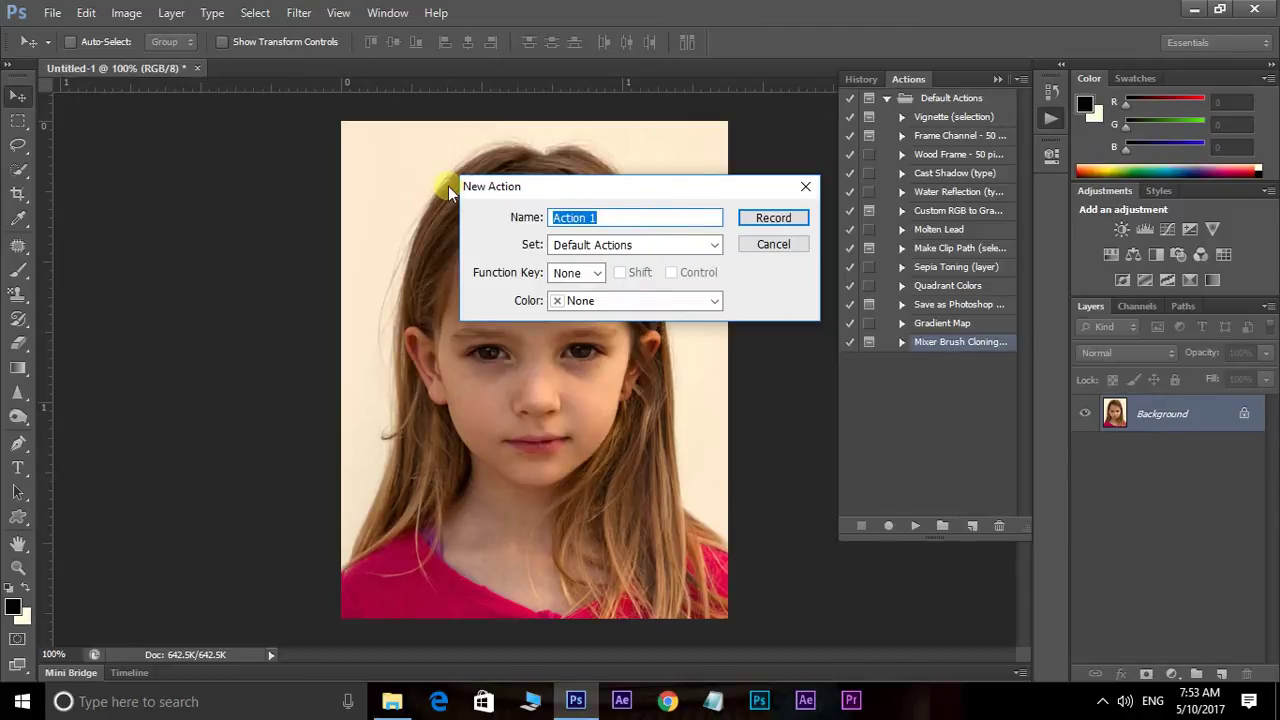
{"action": "type", "text": "Play Act"}
{"action": "type", "text": "ion"}
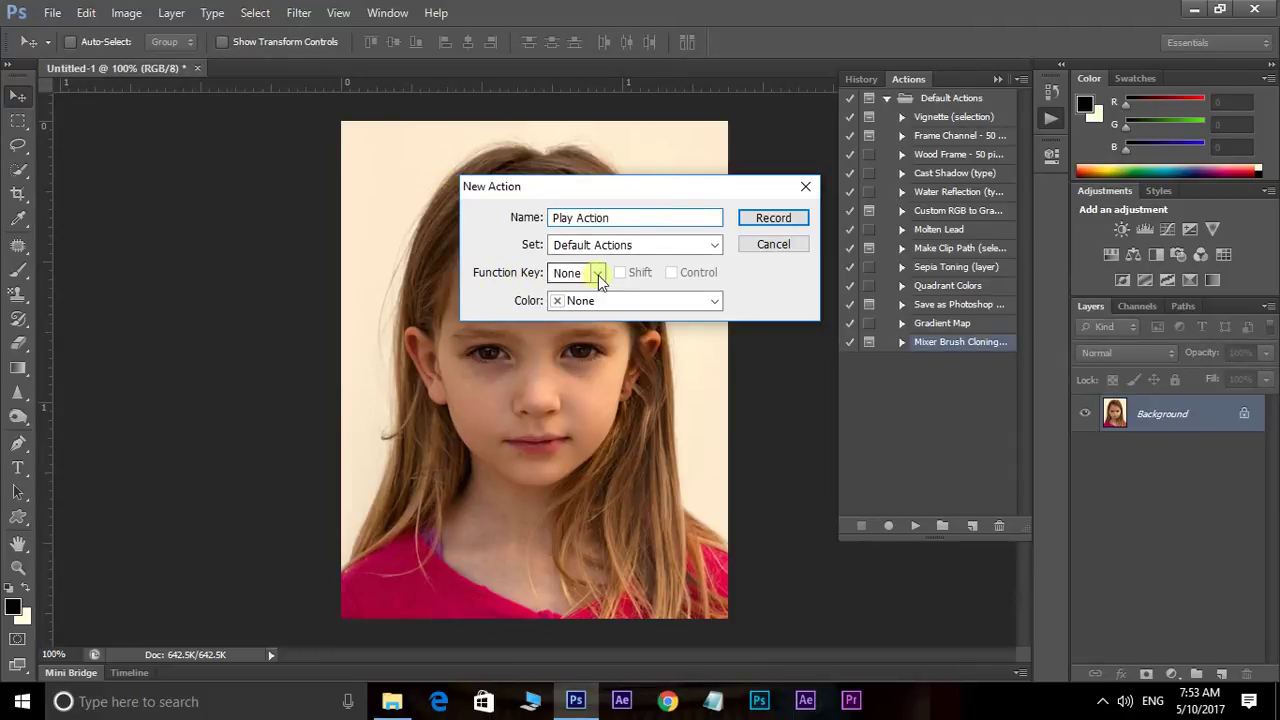
Step: Leave the action's Function Key and Color at None and begin recording
{"action": "left_click", "coordinate": [598, 275]}
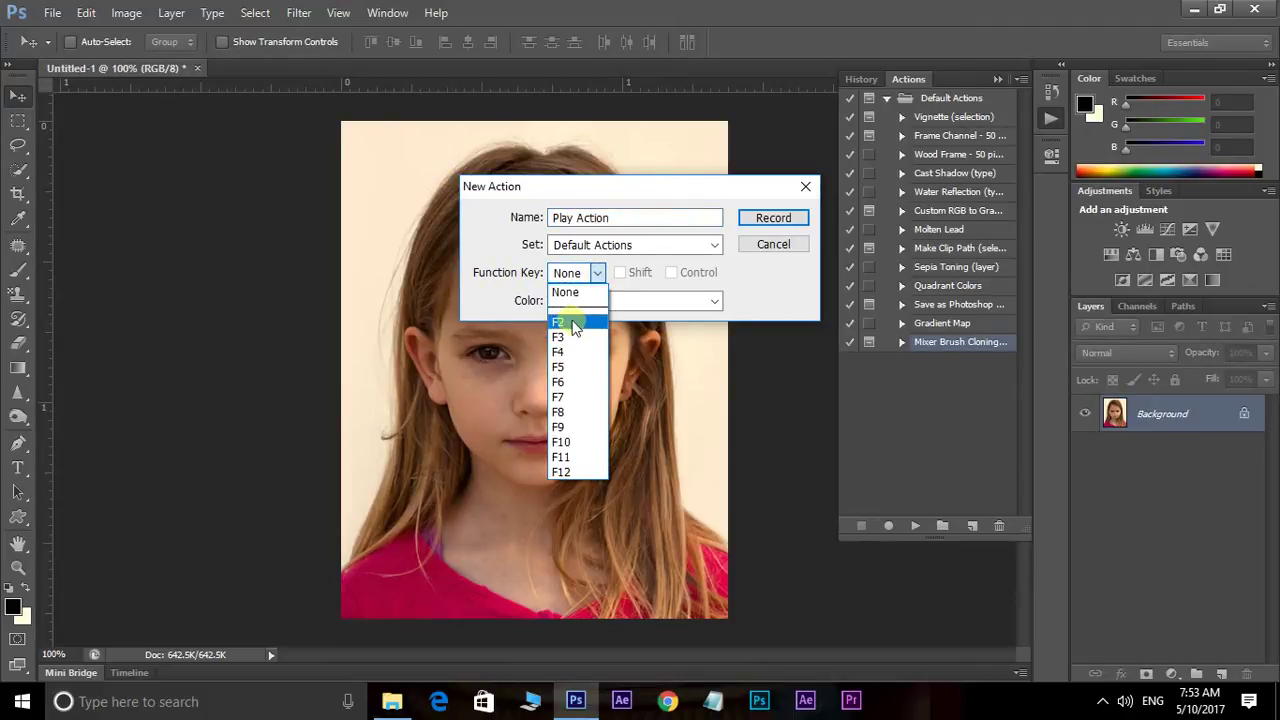
{"action": "left_click", "coordinate": [560, 367]}
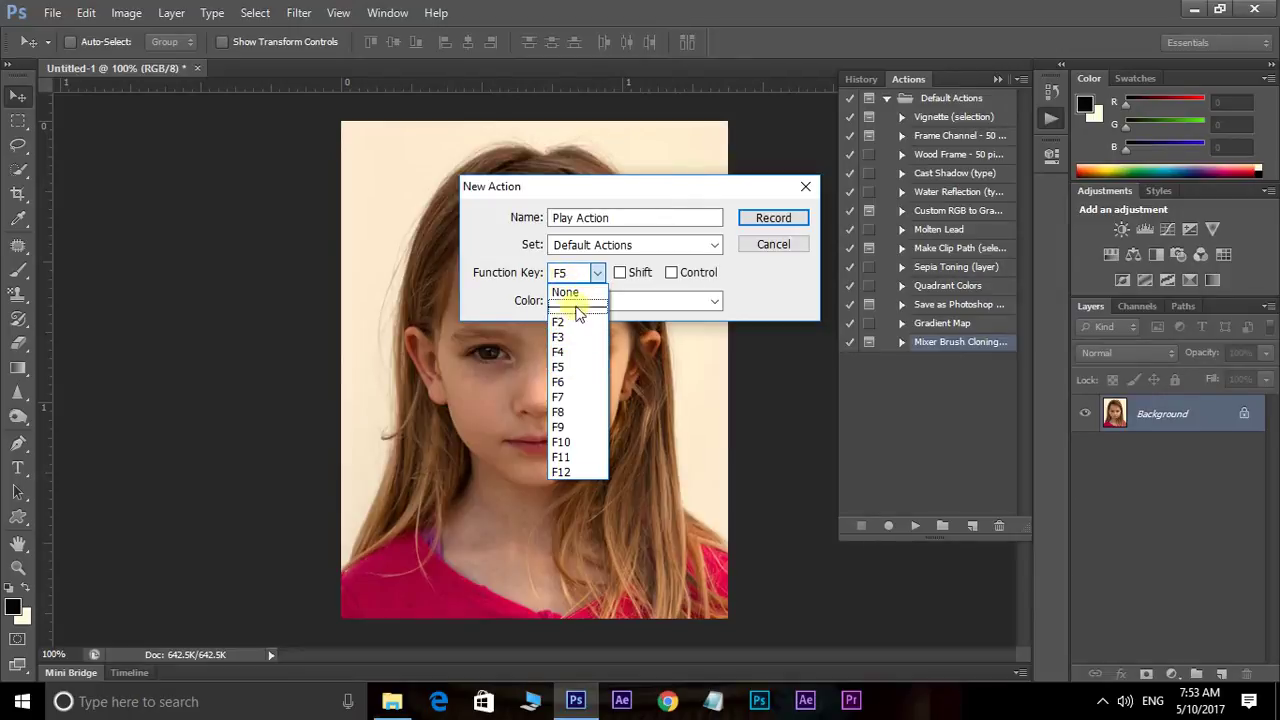
{"action": "left_click", "coordinate": [560, 367]}
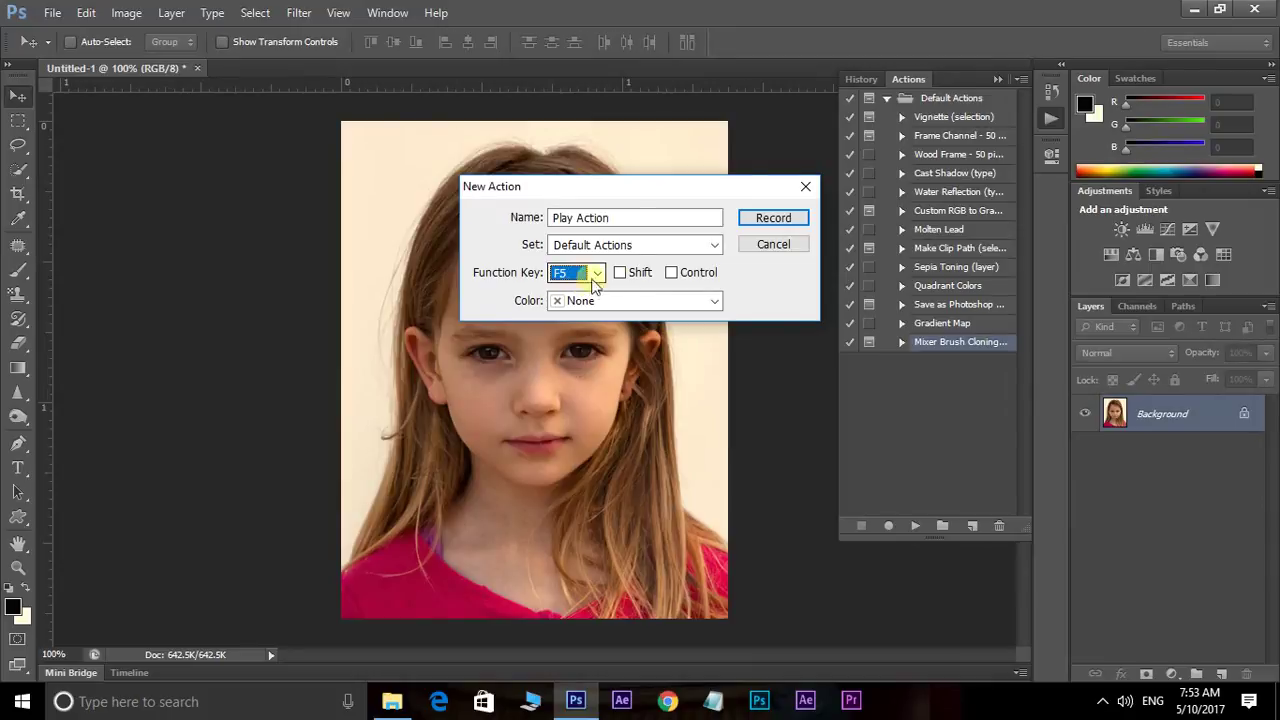
{"action": "left_click", "coordinate": [619, 276]}
{"action": "left_click", "coordinate": [619, 276]}
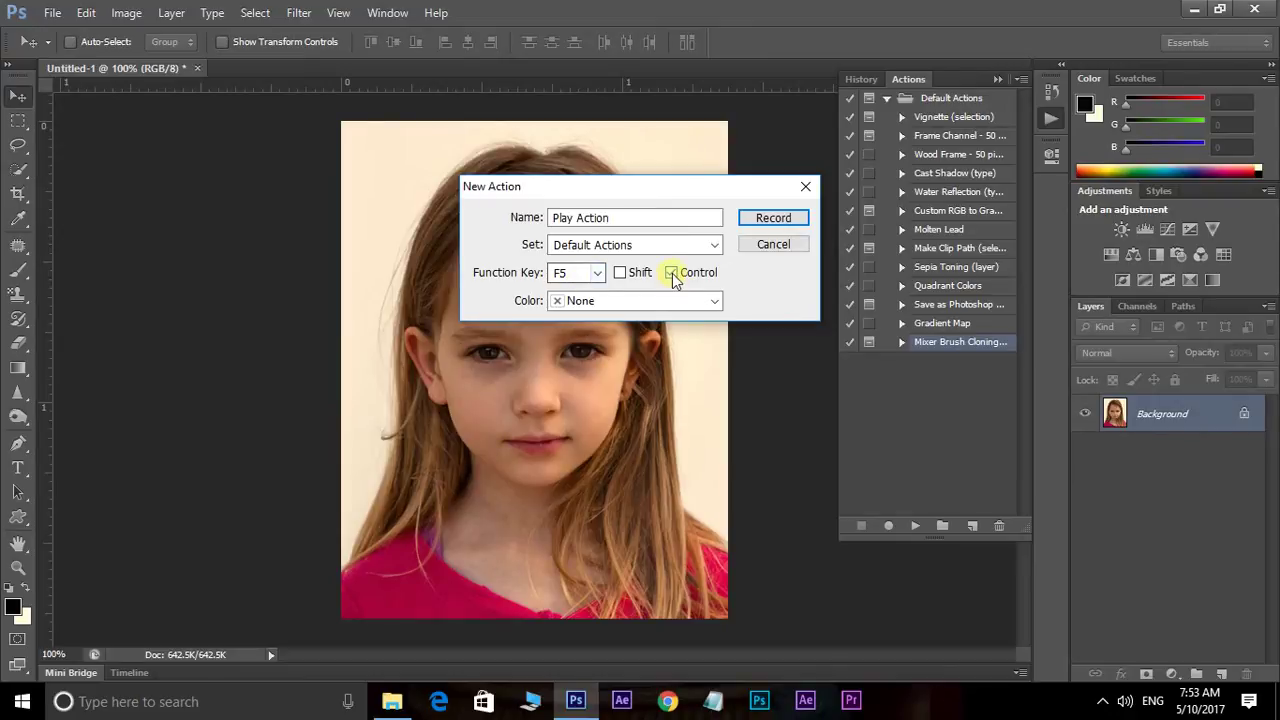
{"action": "left_click", "coordinate": [585, 275]}
{"action": "left_click", "coordinate": [575, 288]}
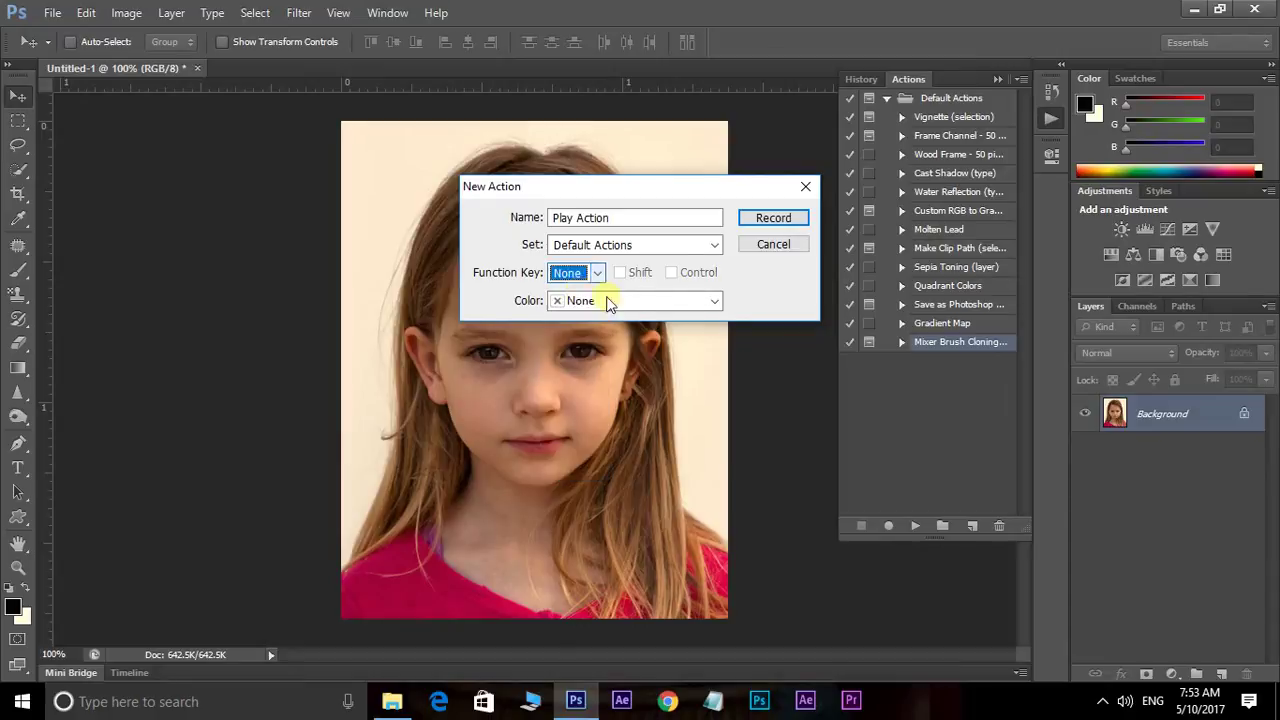
{"action": "left_click", "coordinate": [642, 303]}
{"action": "left_click", "coordinate": [642, 303]}
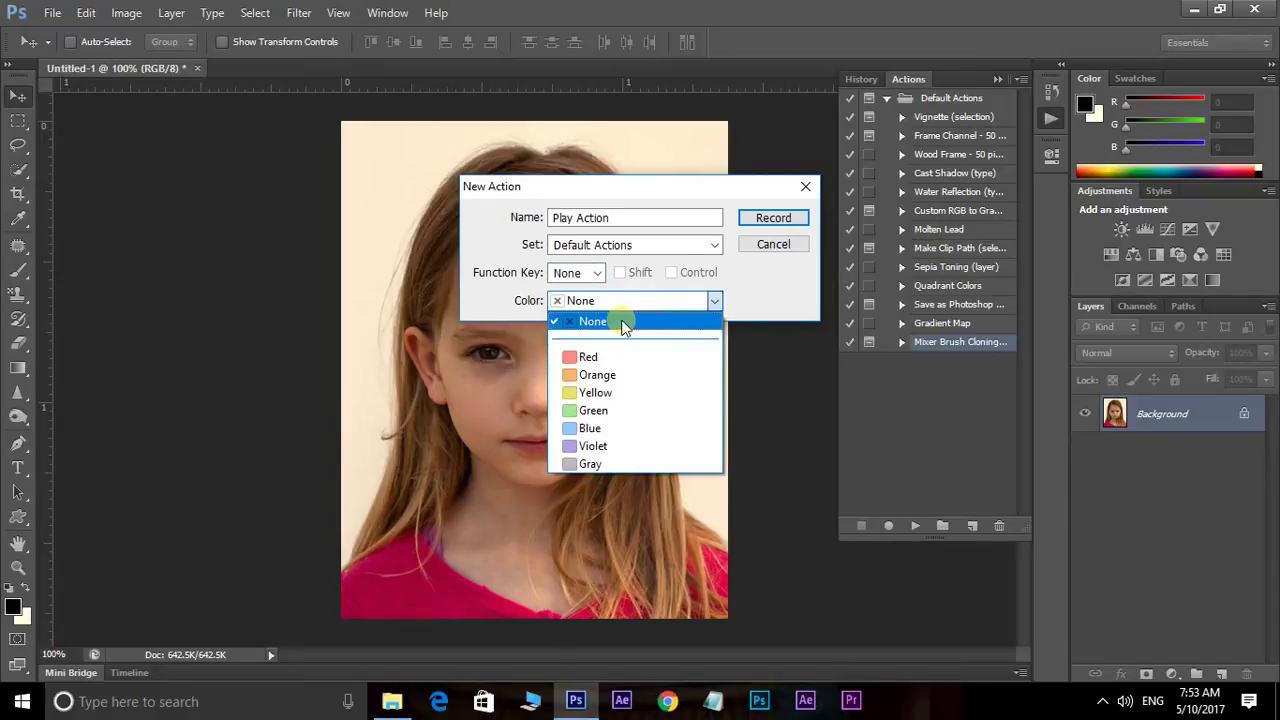
{"action": "left_click", "coordinate": [623, 317]}
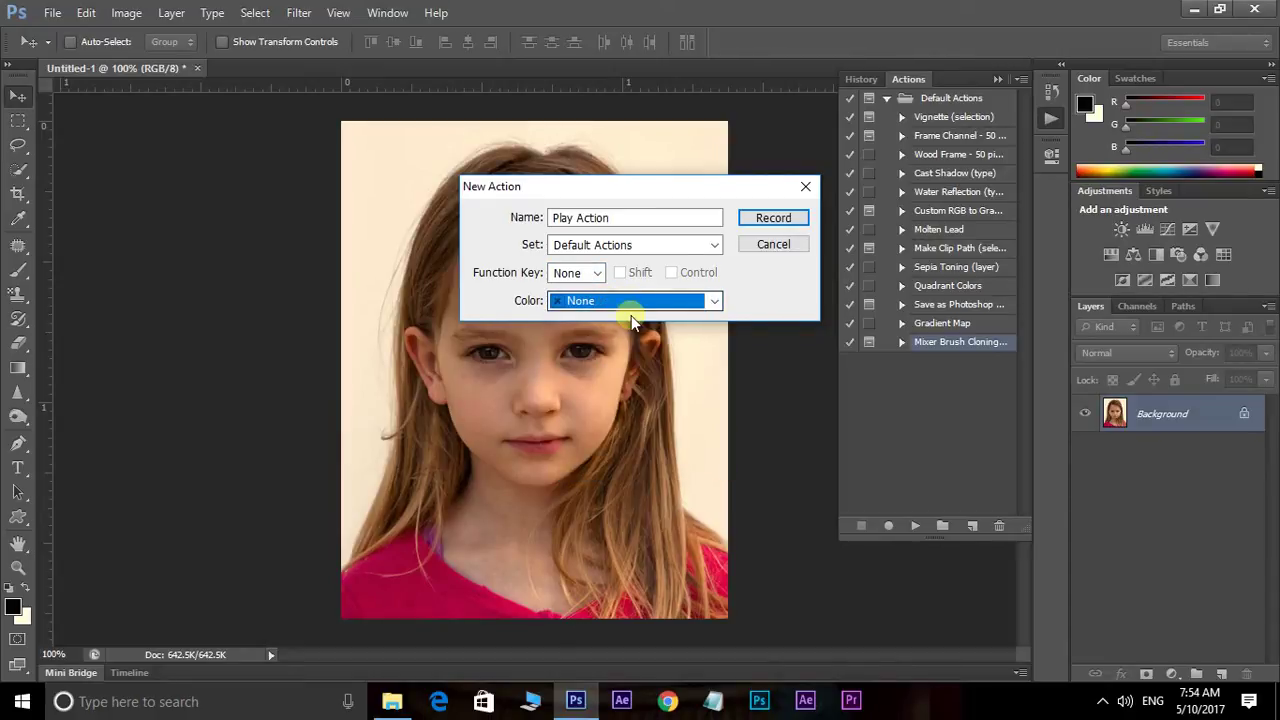
{"action": "left_click", "coordinate": [773, 217]}
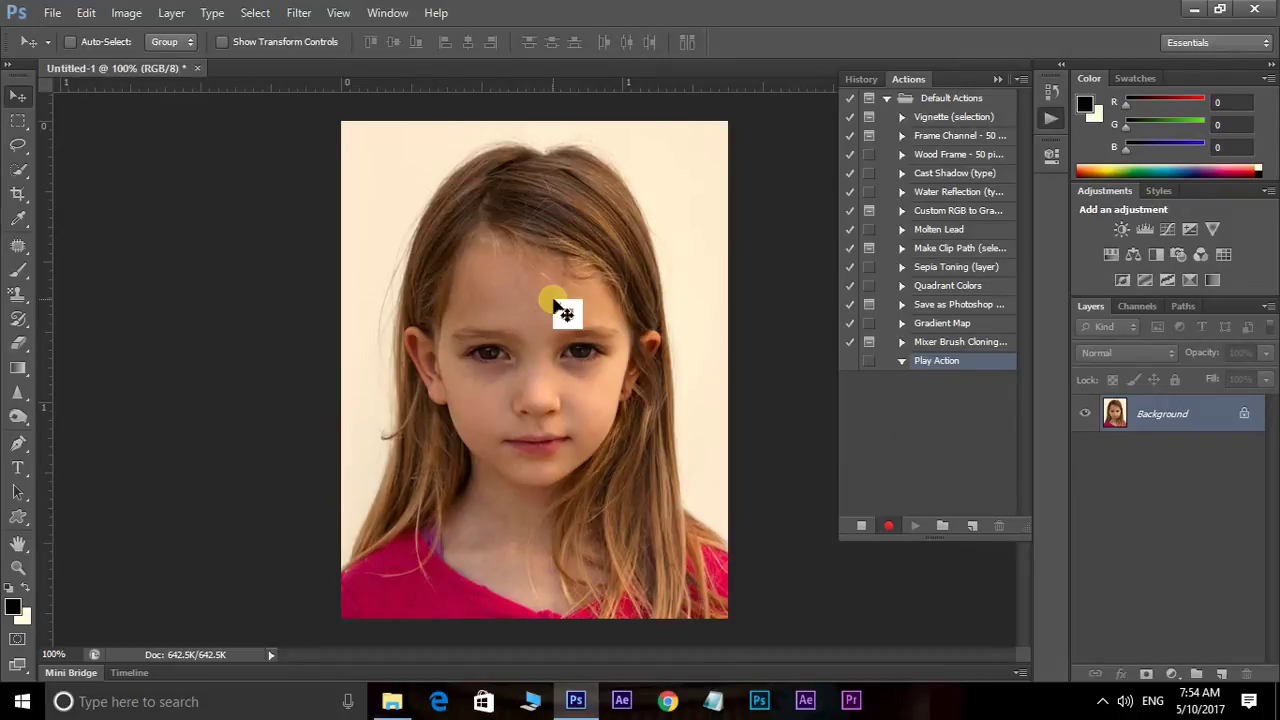
Step: Stroke the fully selected canvas edge in black at Center, then deselect
{"action": "key", "text": "ctrl+a"}
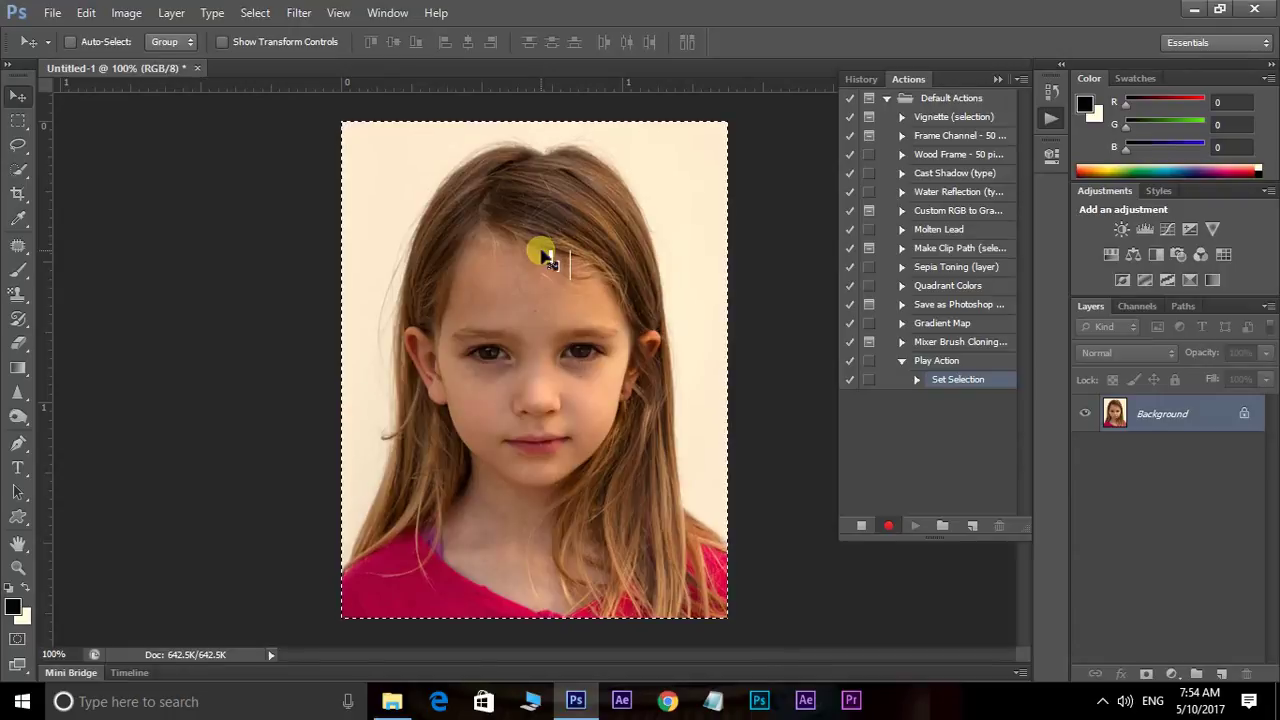
{"action": "left_click", "coordinate": [86, 13]}
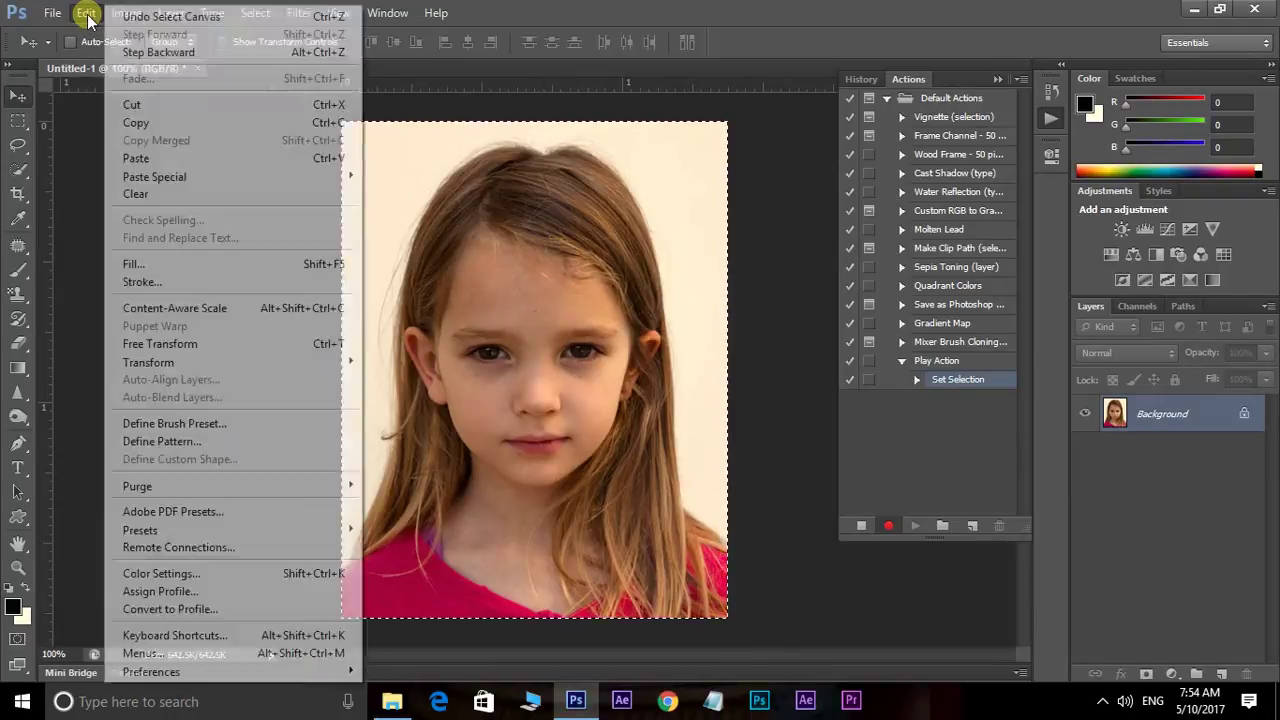
{"action": "left_click", "coordinate": [143, 283]}
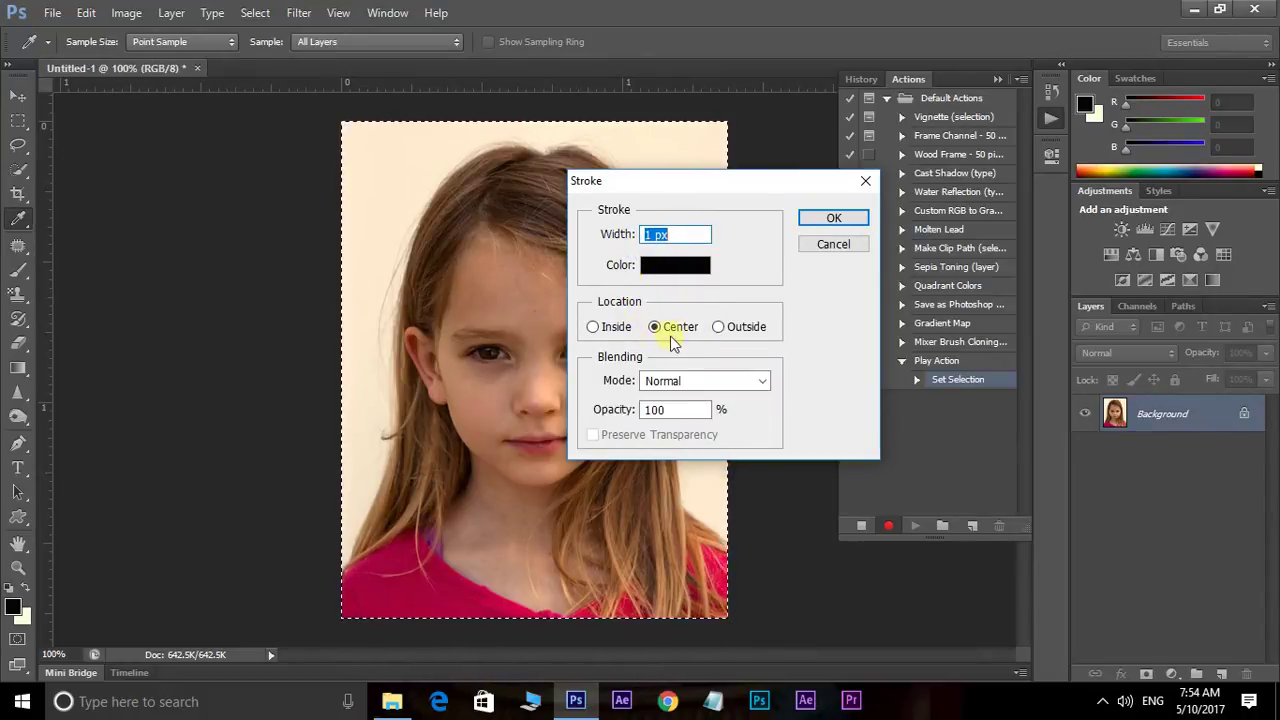
{"action": "left_click", "coordinate": [834, 217]}
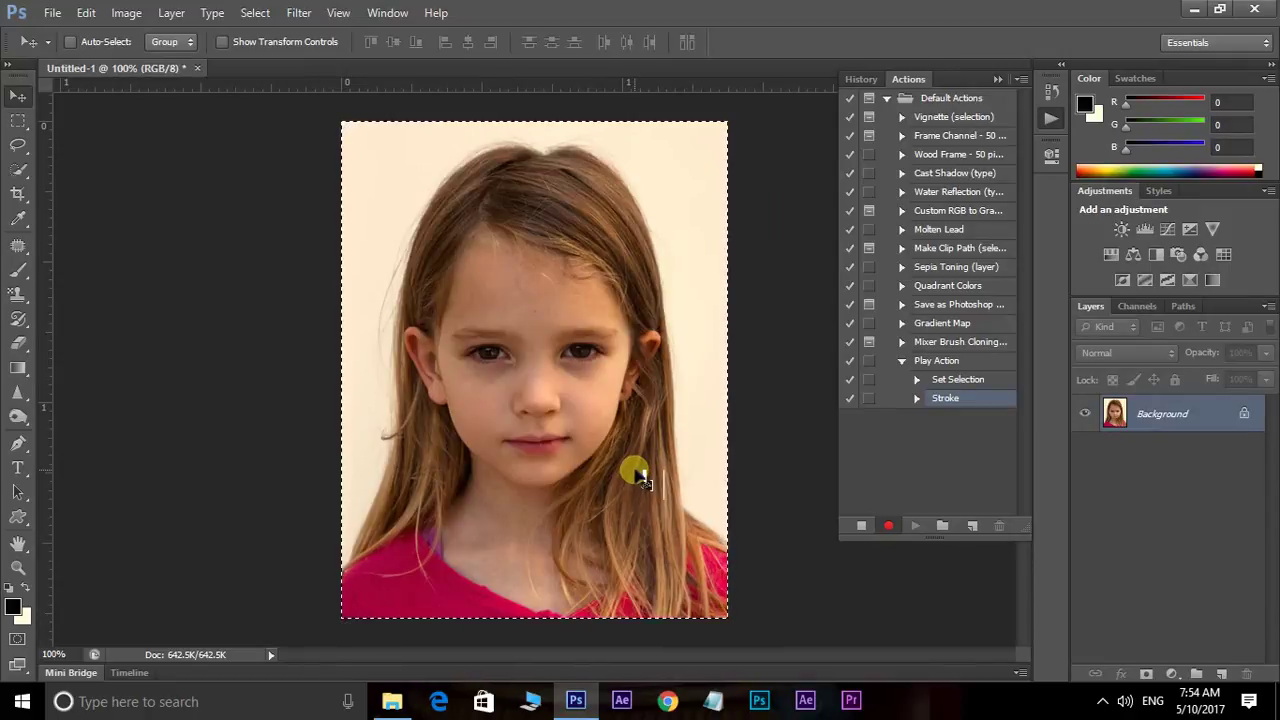
{"action": "key", "text": "ctrl+d"}
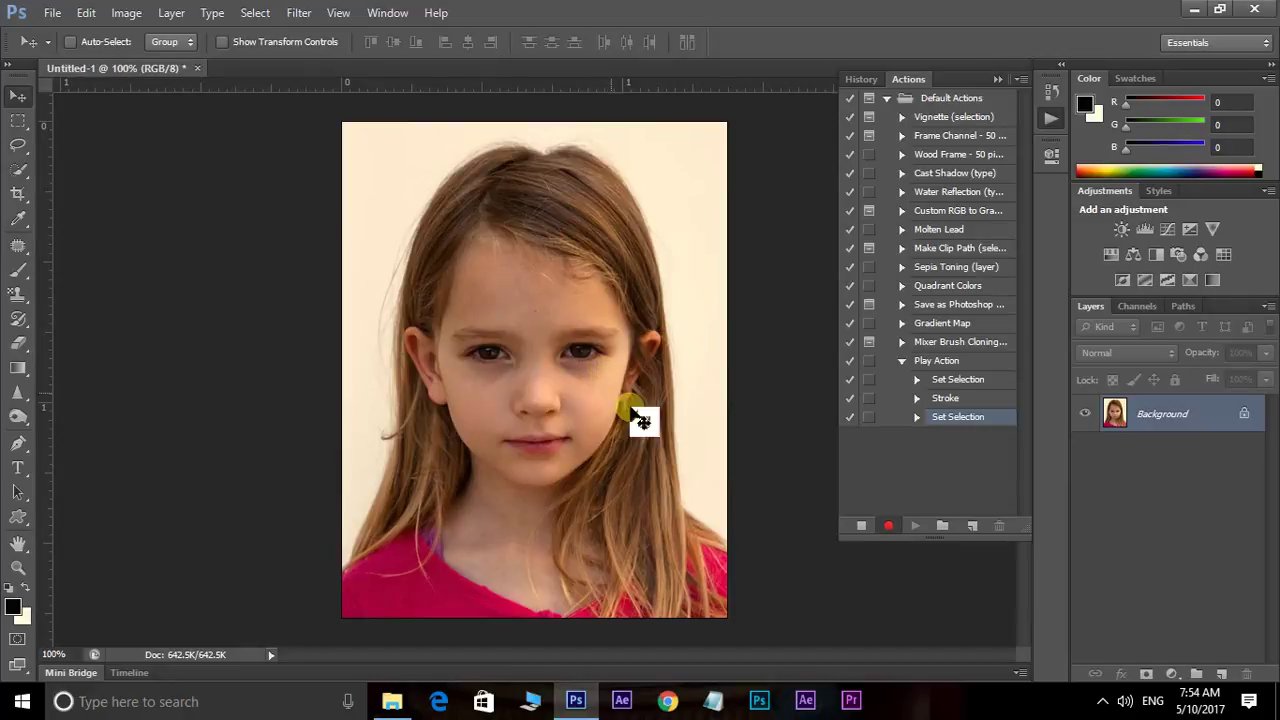
{"action": "left_click", "coordinate": [127, 13]}
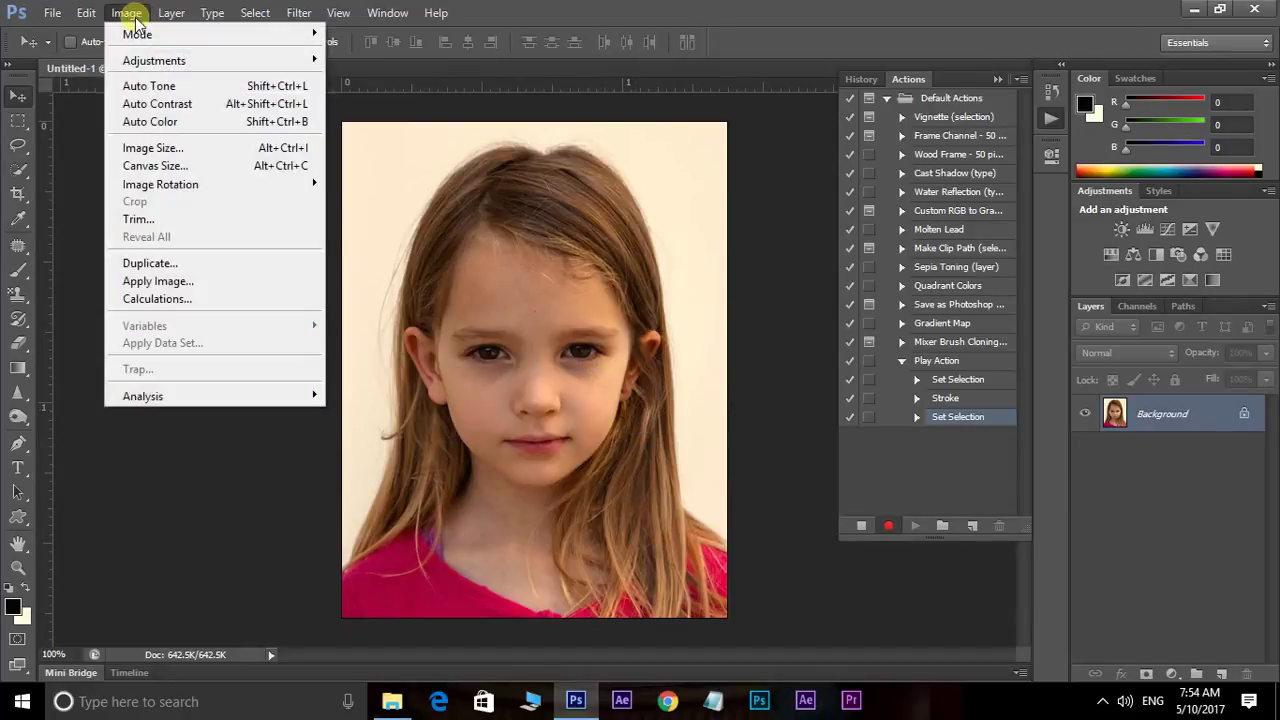
Step: Set Canvas Size to 108 Percent width and height for a cream margin
{"action": "left_click", "coordinate": [138, 166]}
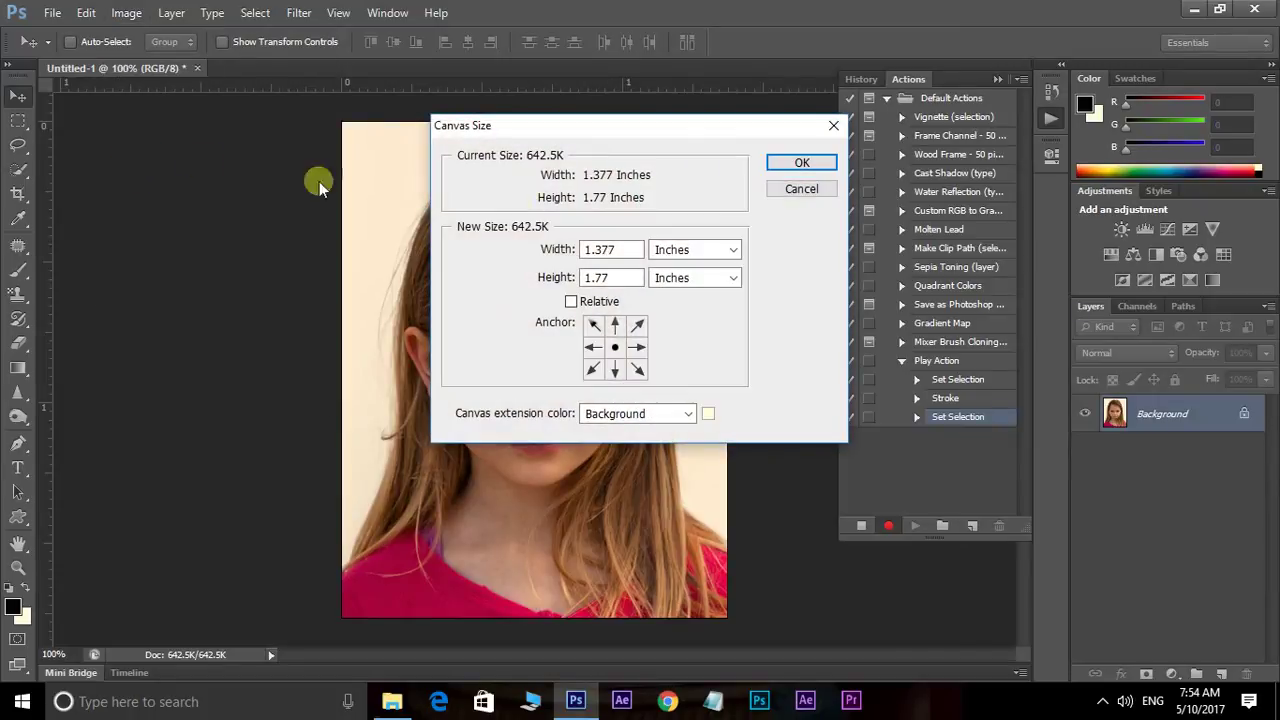
{"action": "left_click", "coordinate": [690, 252]}
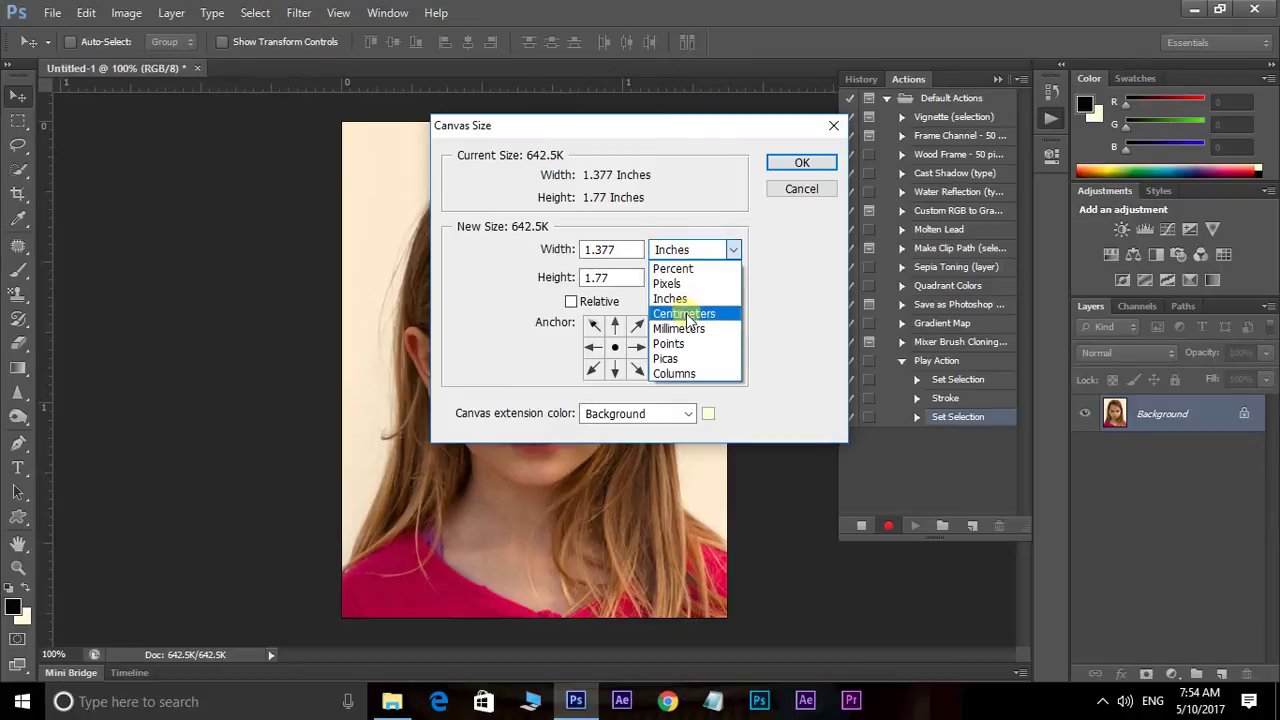
{"action": "left_click", "coordinate": [675, 268]}
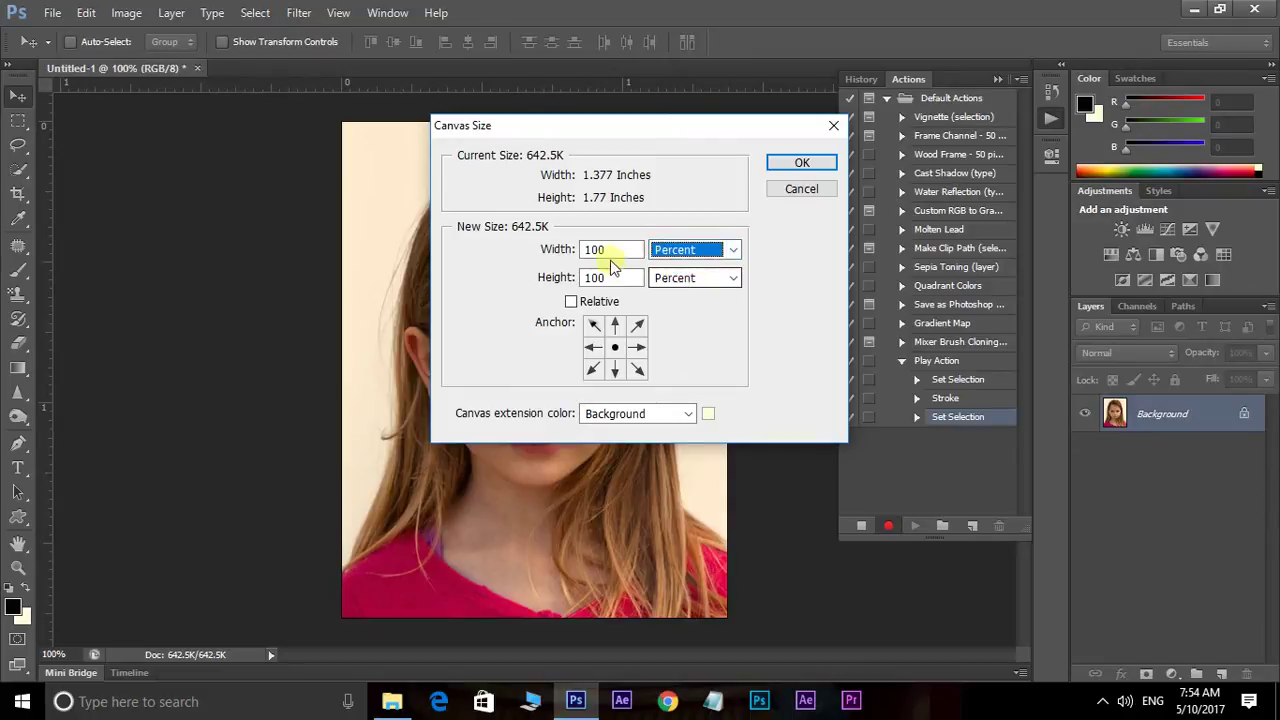
{"action": "left_click_drag", "start_coordinate": [607, 257], "coordinate": [625, 258]}
{"action": "type", "text": "108"}
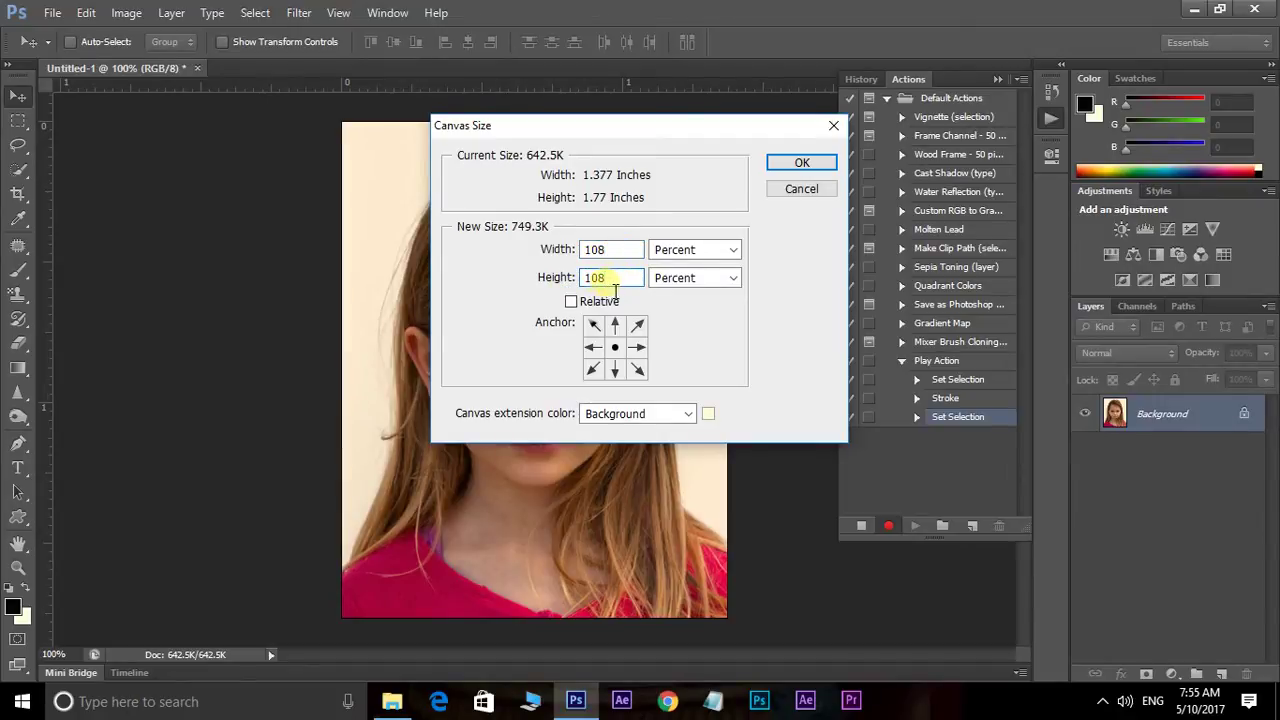
{"action": "left_click", "coordinate": [801, 162]}
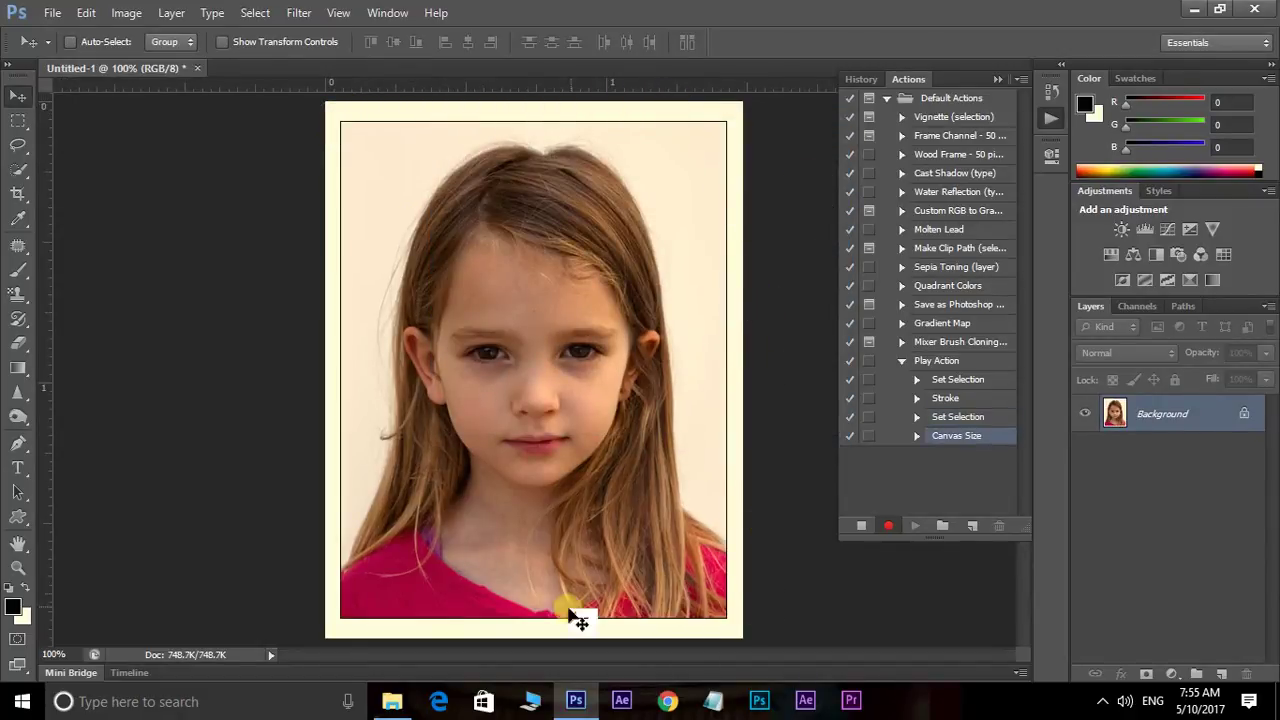
Step: Apply a 1 px black Center stroke around the whole enlarged canvas
{"action": "key", "text": "ctrl+a"}
{"action": "key", "text": "ctrl+d"}
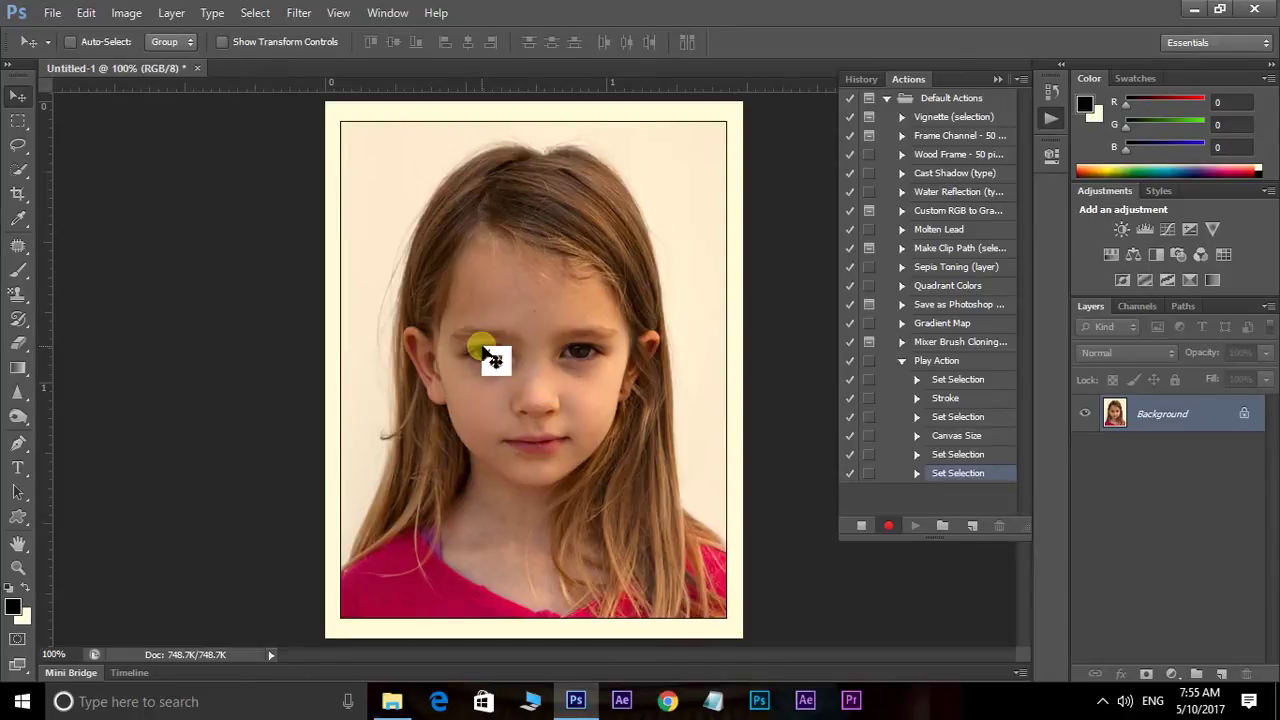
{"action": "key", "text": "ctrl+a"}
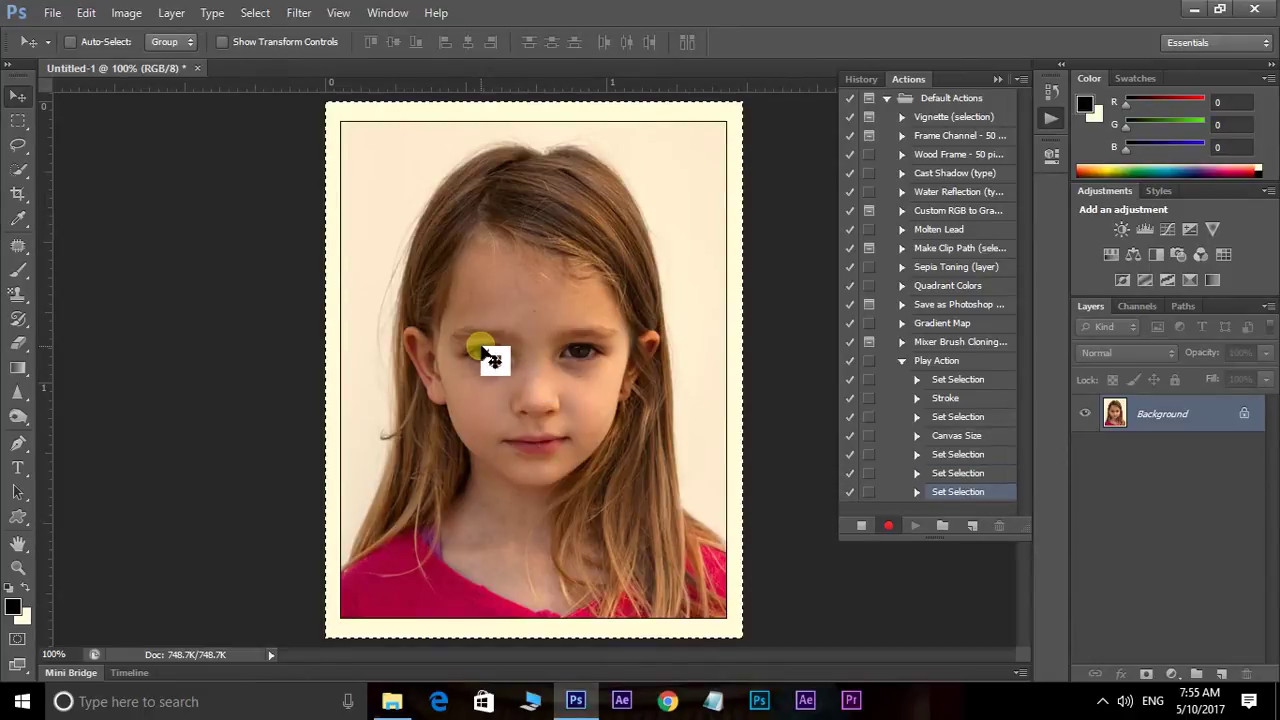
{"action": "left_click", "coordinate": [86, 13]}
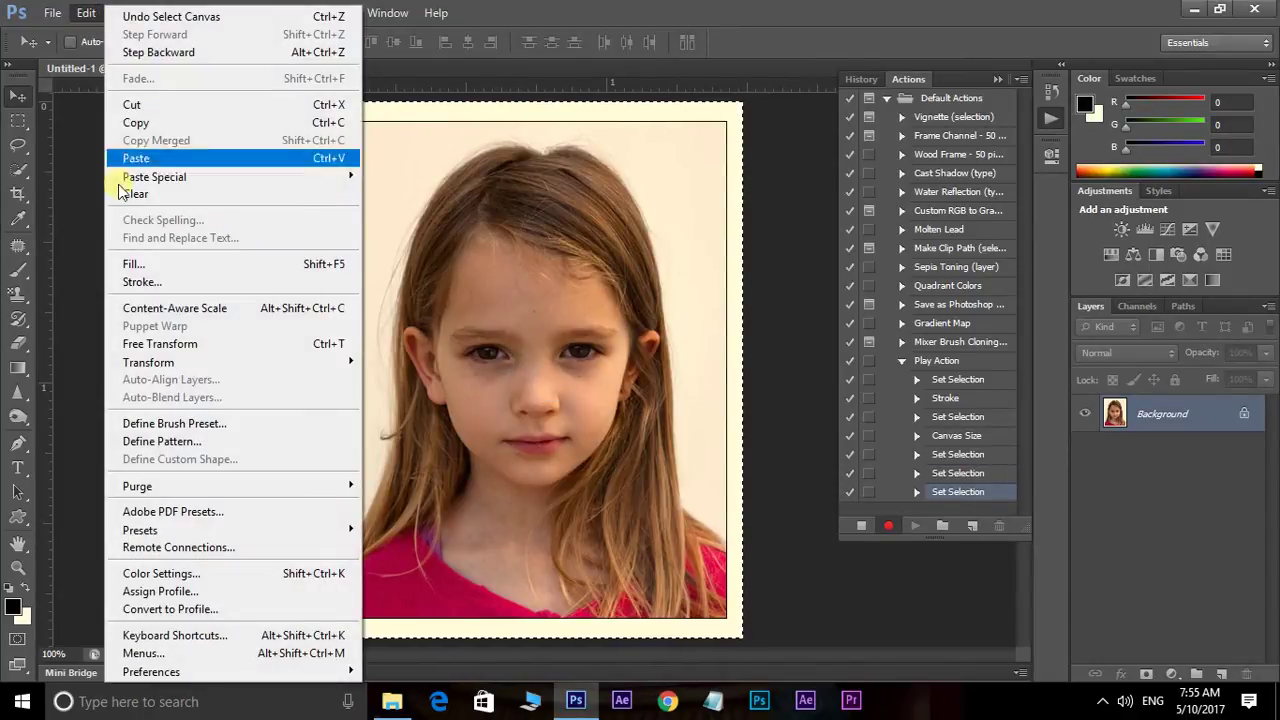
{"action": "left_click", "coordinate": [125, 265]}
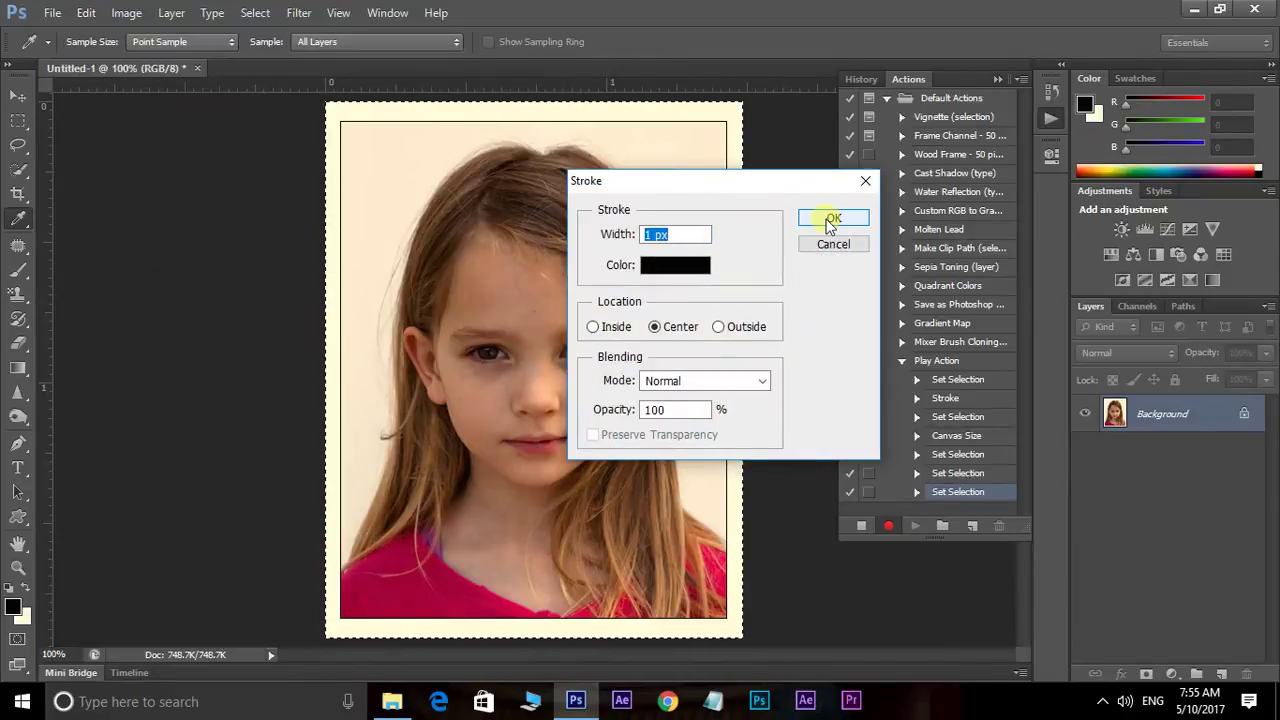
{"action": "left_click", "coordinate": [829, 224]}
{"action": "key", "text": "v"}
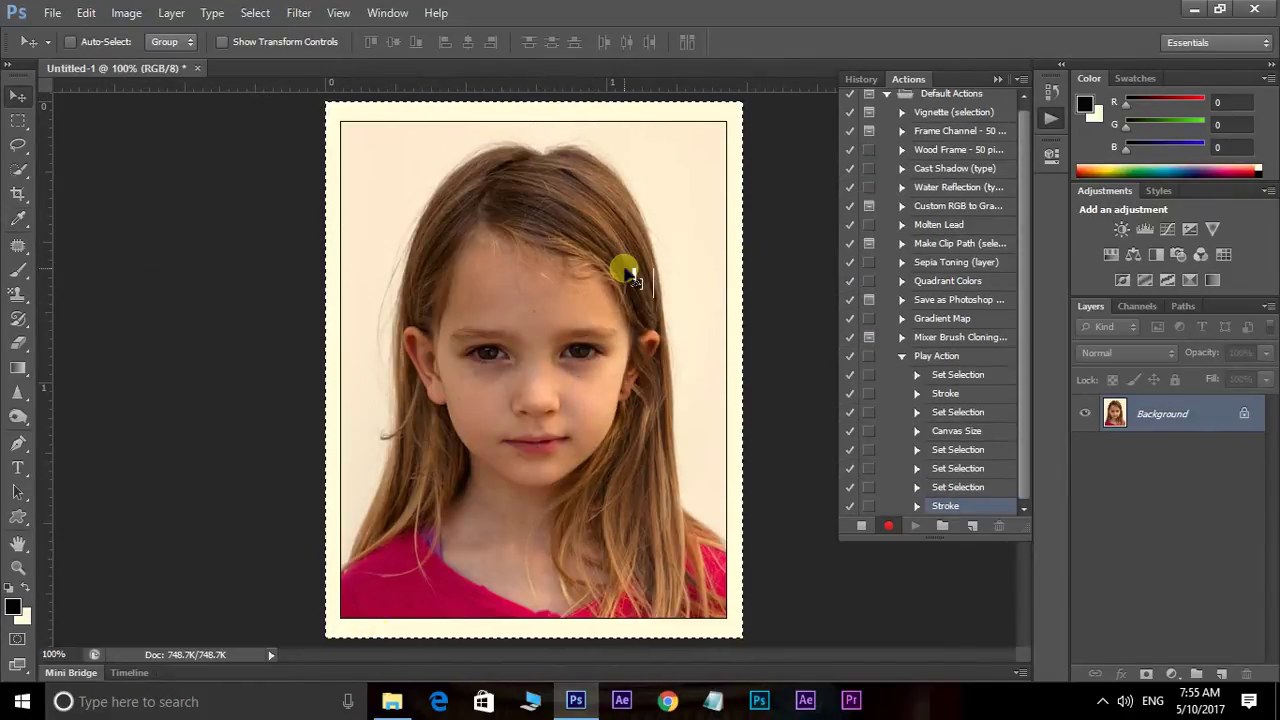
Step: Deselect, reselect the whole canvas, and copy the bordered portrait
{"action": "key", "text": "ctrl+d"}
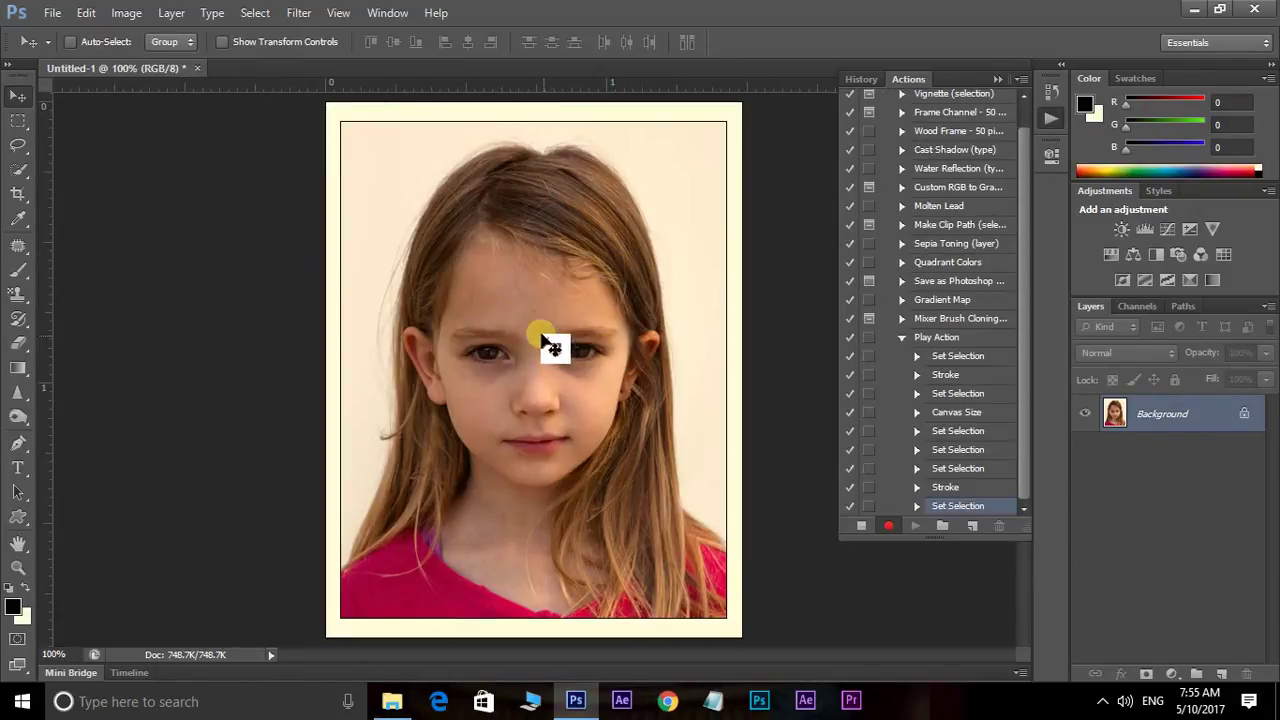
{"action": "key", "text": "ctrl+a"}
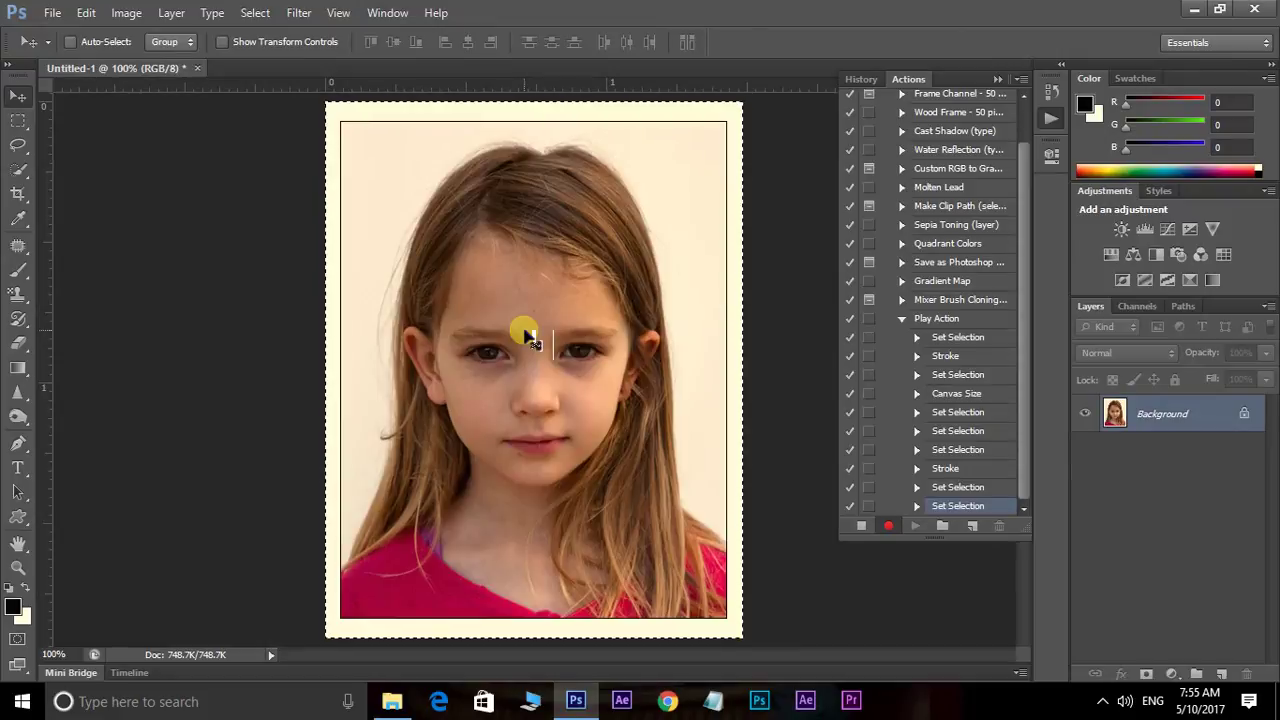
{"action": "key", "text": "ctrl+c"}
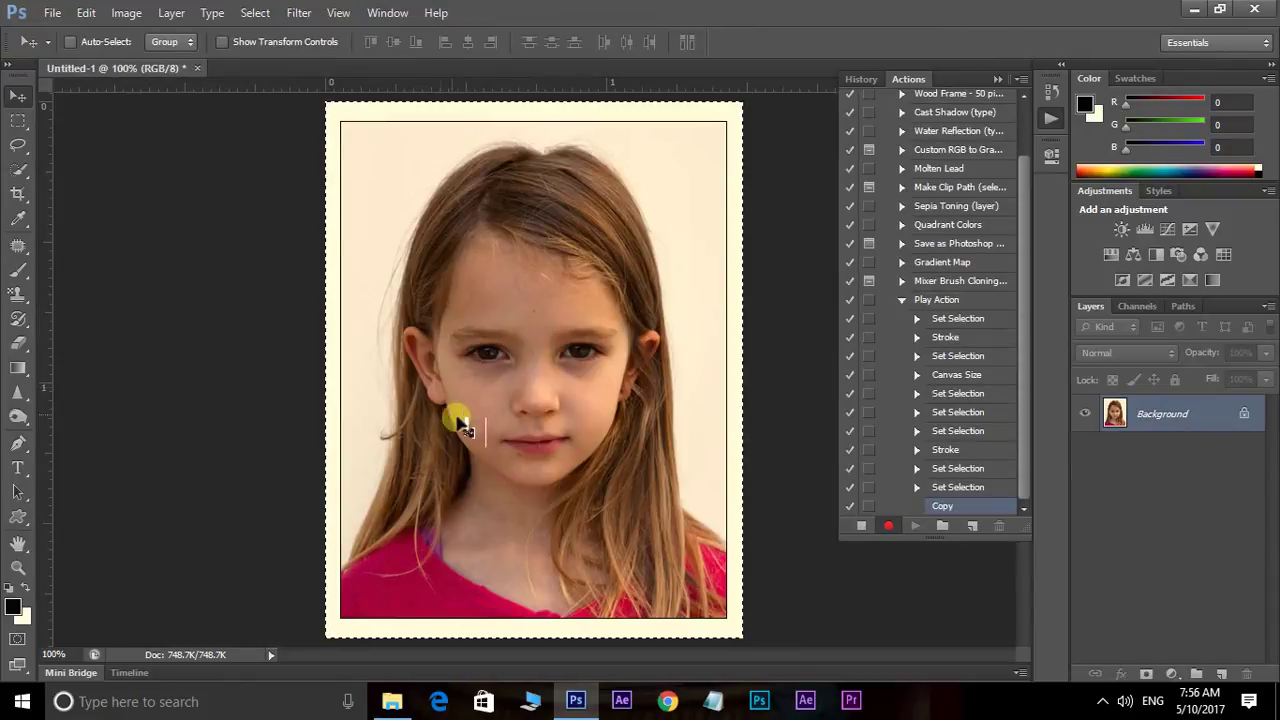
Step: Create Untitled-2 from the Photo preset at Landscape, 4 x 6 size
{"action": "left_click", "coordinate": [52, 12]}
{"action": "left_click", "coordinate": [77, 35]}
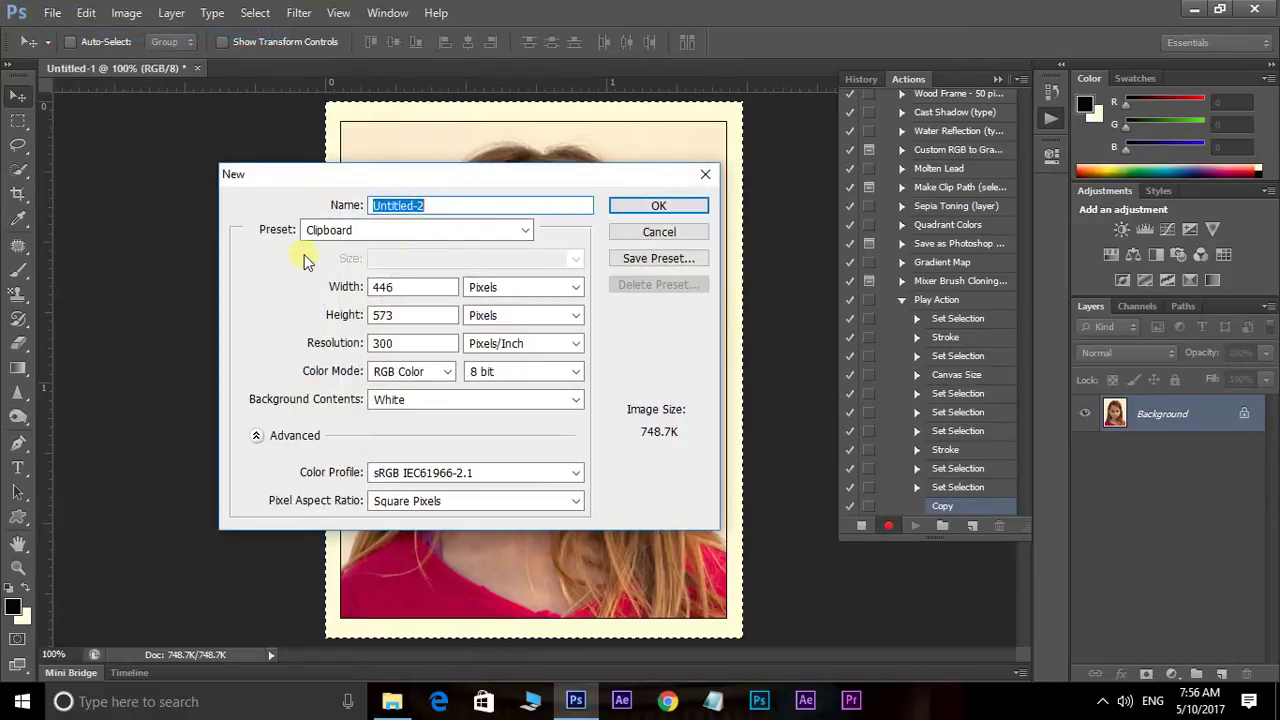
{"action": "left_click", "coordinate": [430, 231]}
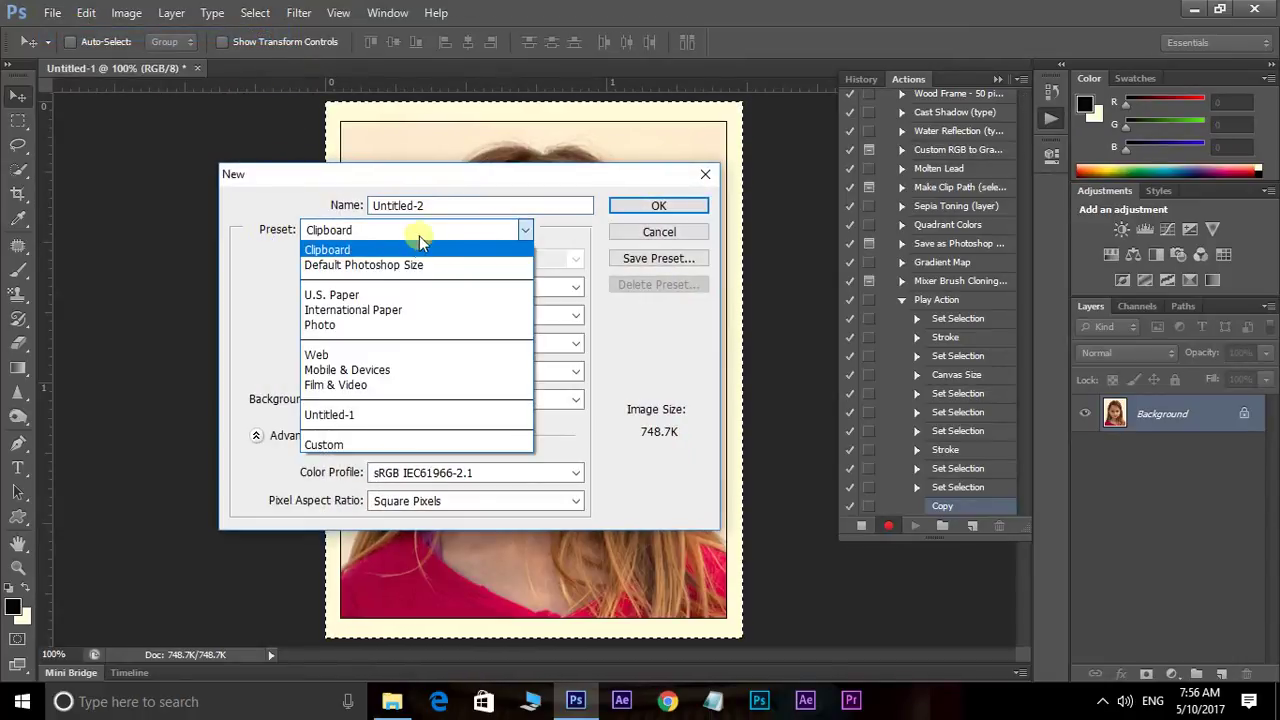
{"action": "left_click", "coordinate": [330, 327]}
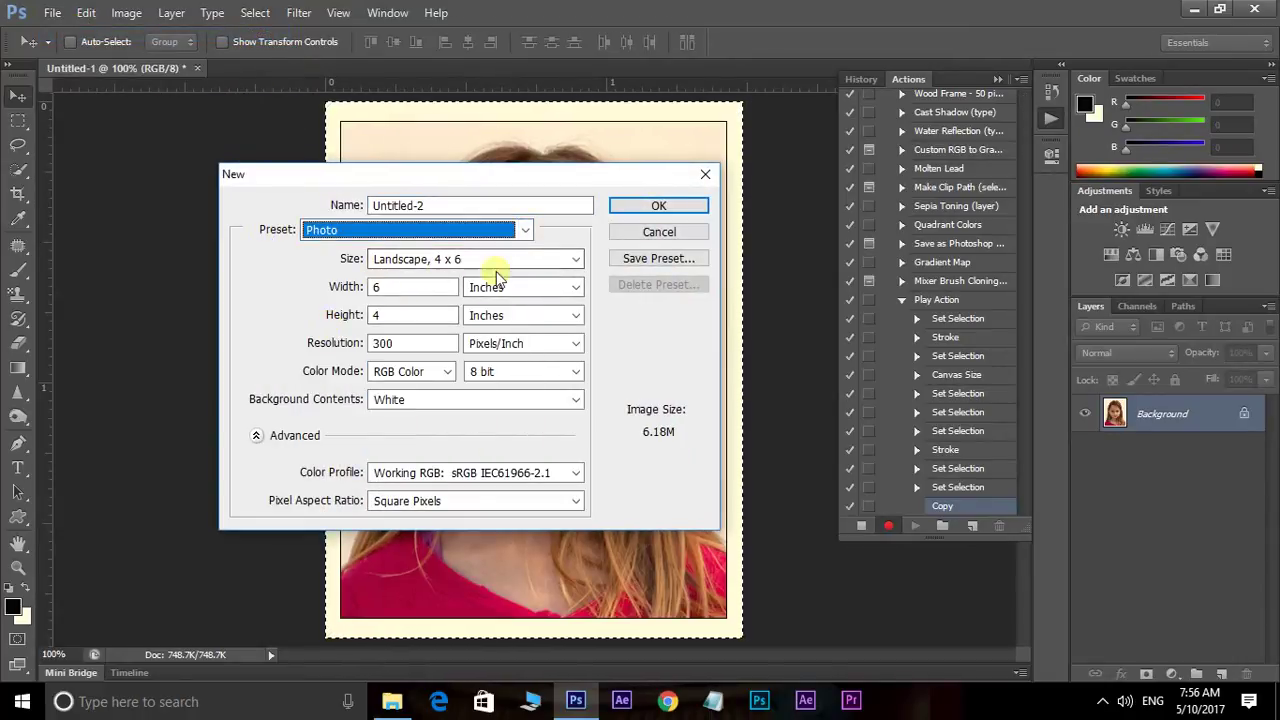
{"action": "left_click", "coordinate": [493, 262]}
{"action": "left_click", "coordinate": [415, 287]}
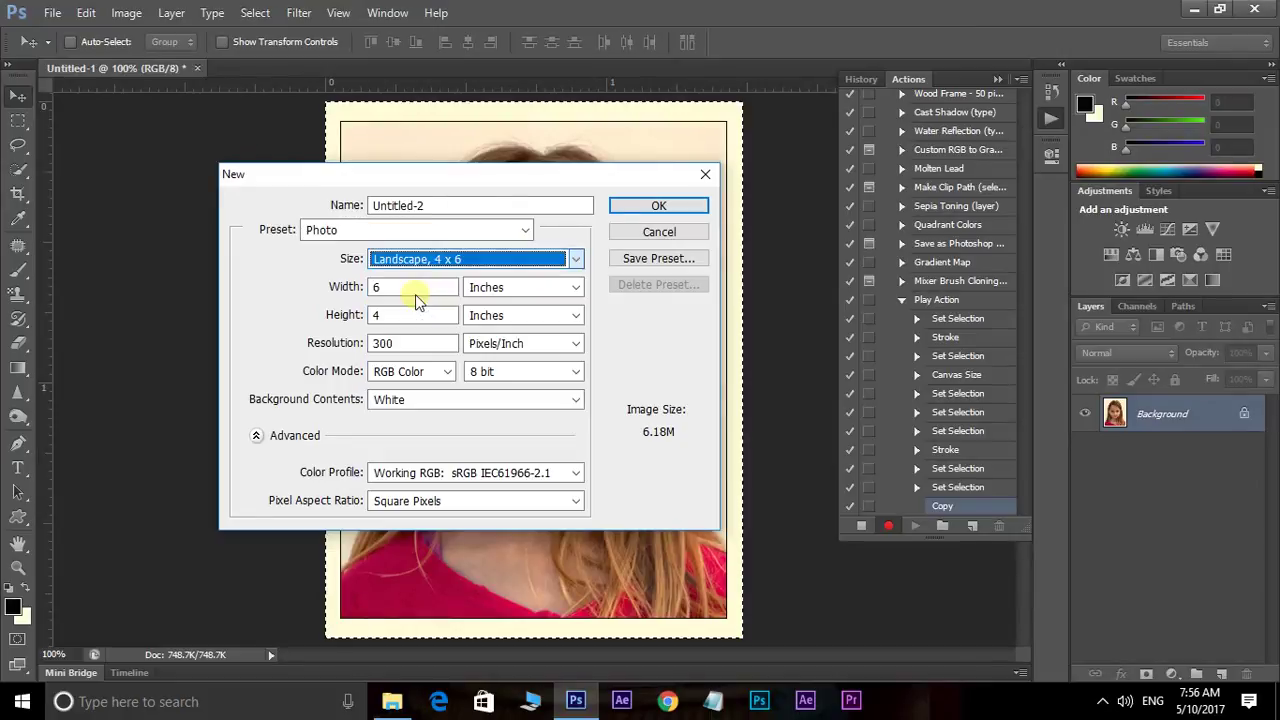
{"action": "left_click", "coordinate": [659, 206]}
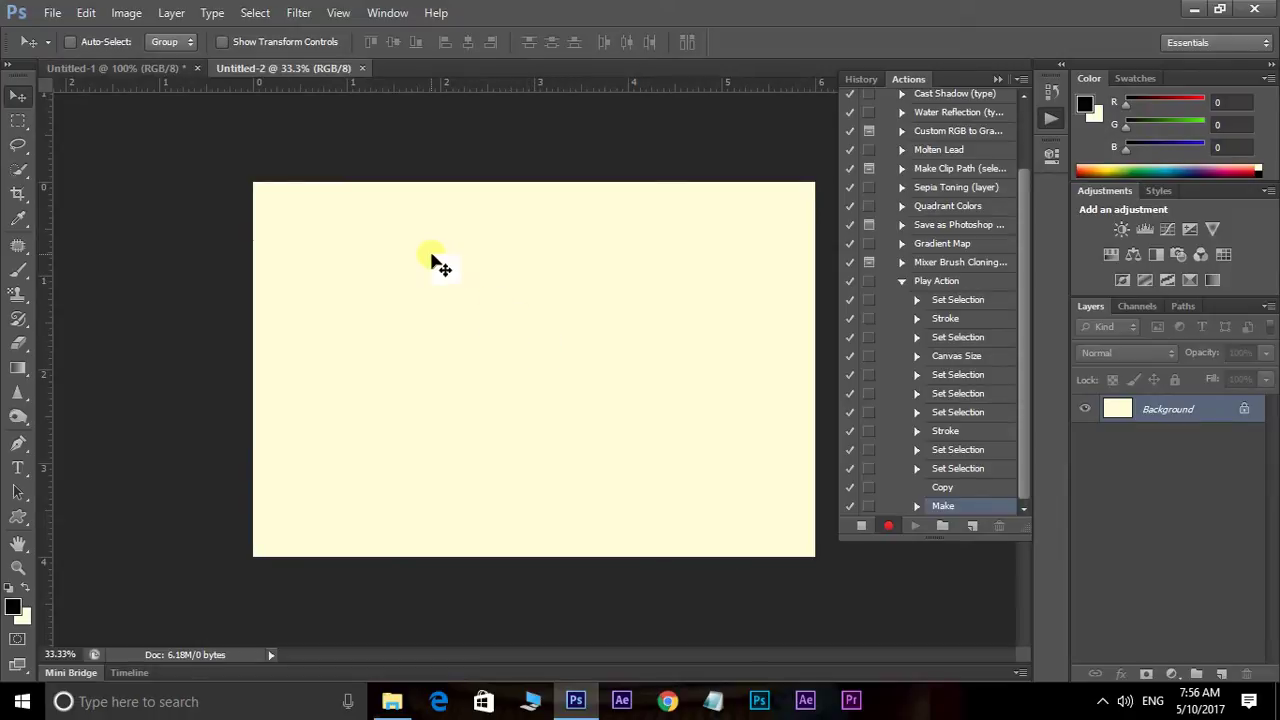
Step: Paste the portrait top-left and duplicate it into a merged row of four
{"action": "key", "text": "ctrl+v"}
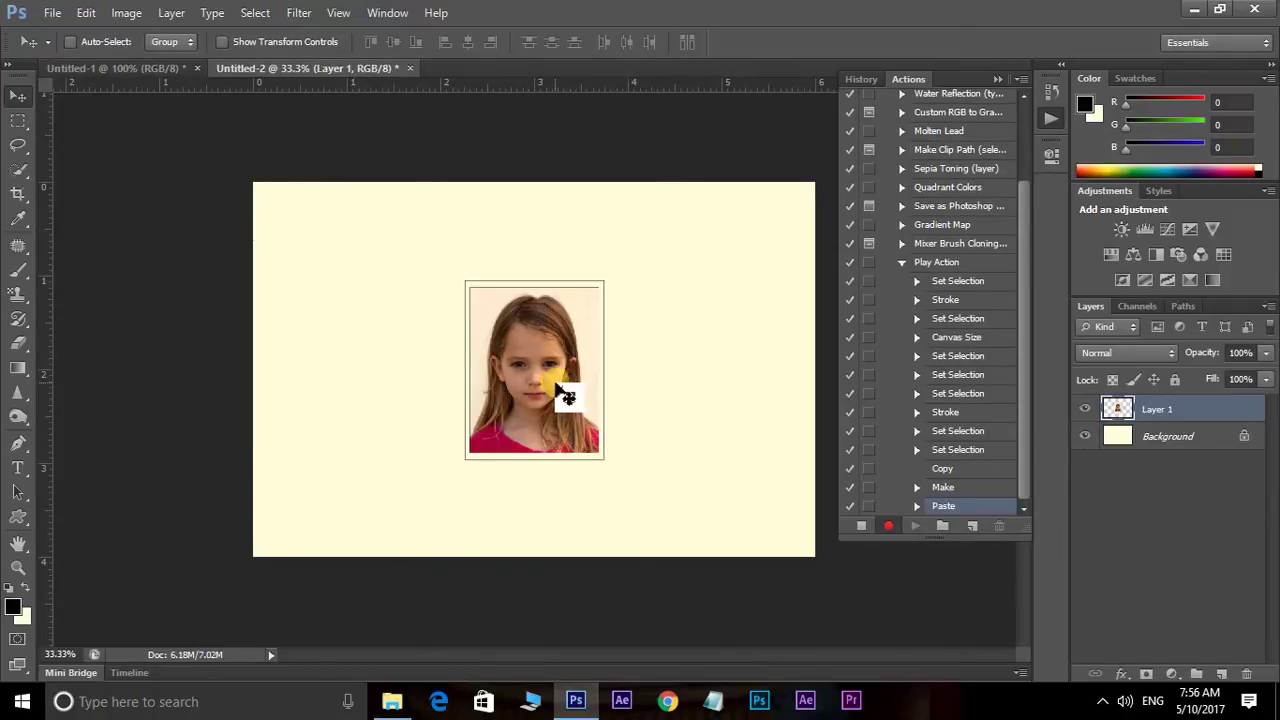
{"action": "left_click_drag", "start_coordinate": [561, 396], "coordinate": [344, 294]}
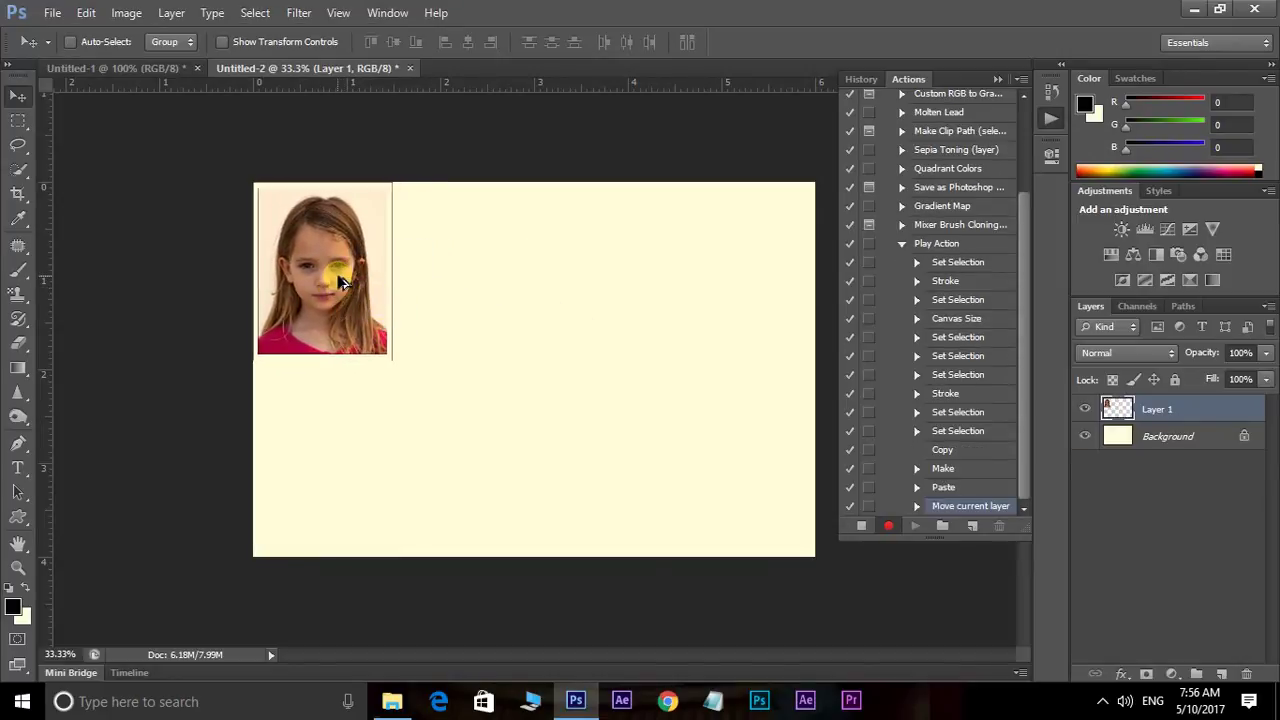
{"action": "left_click_drag", "start_coordinate": [343, 287], "coordinate": [482, 287]}
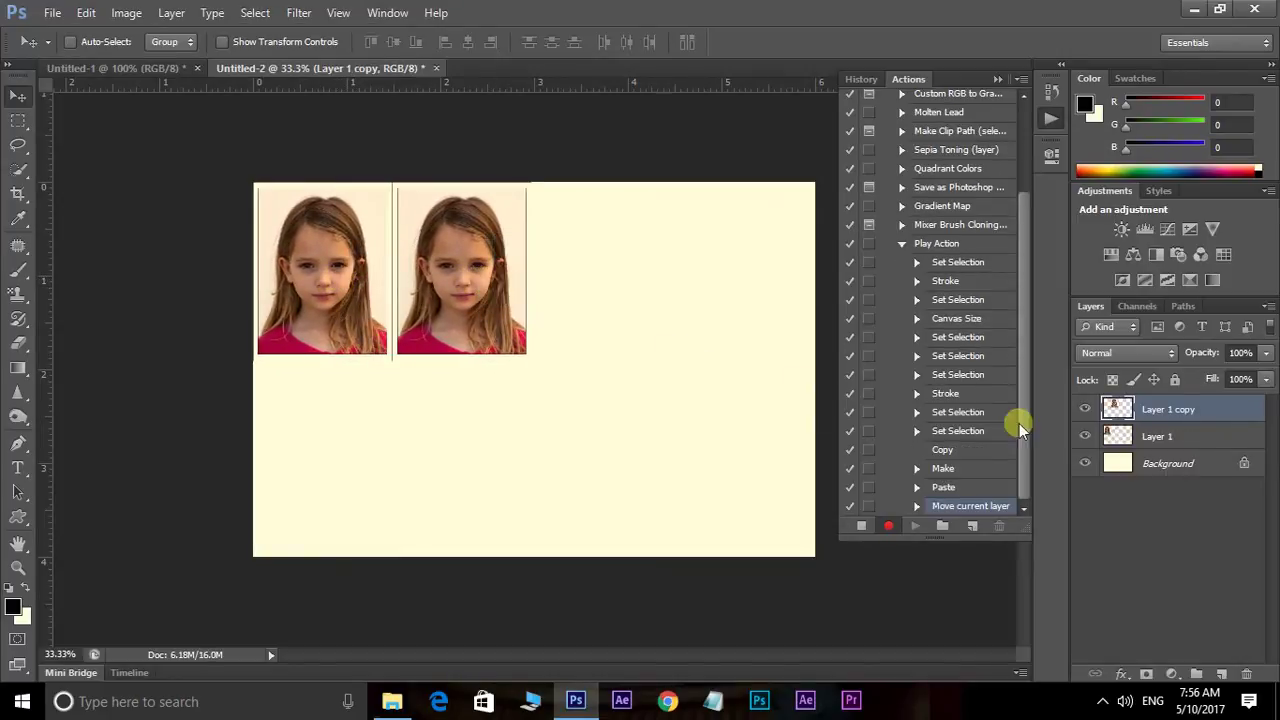
{"action": "left_click", "coordinate": [1146, 440], "text": "shift"}
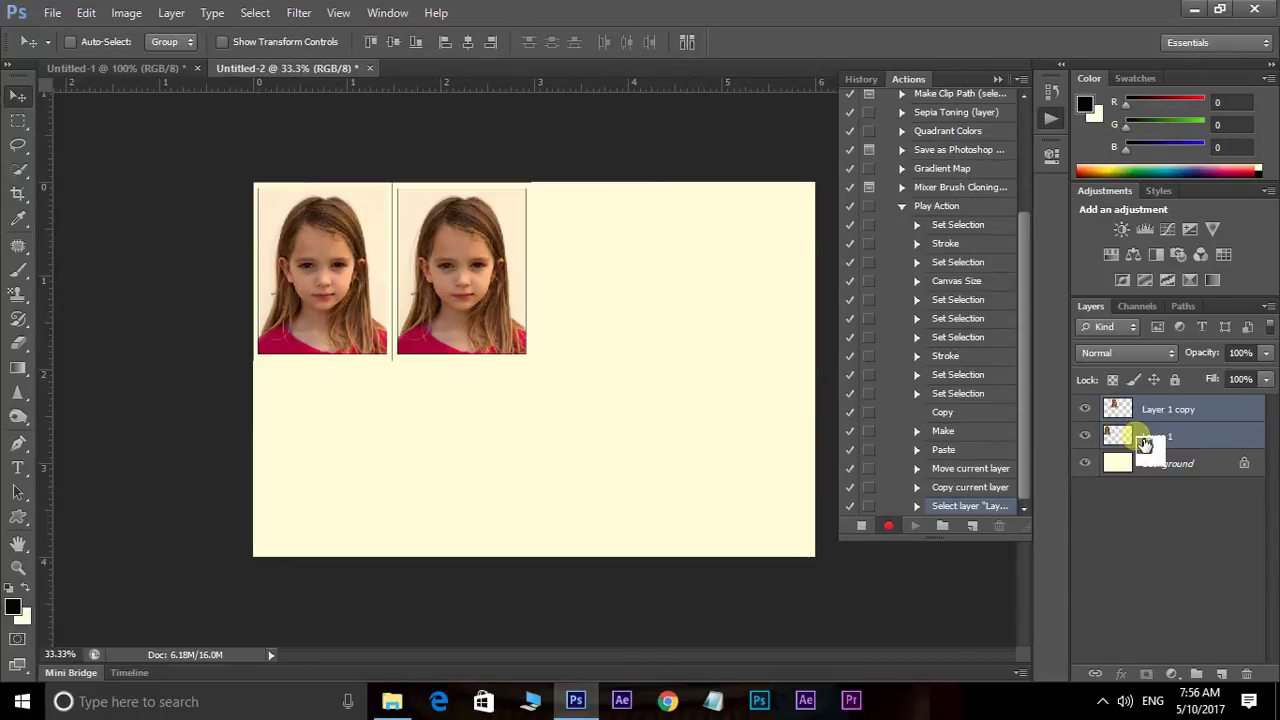
{"action": "key", "text": "ctrl+e"}
{"action": "key", "text": "ctrl+plus"}
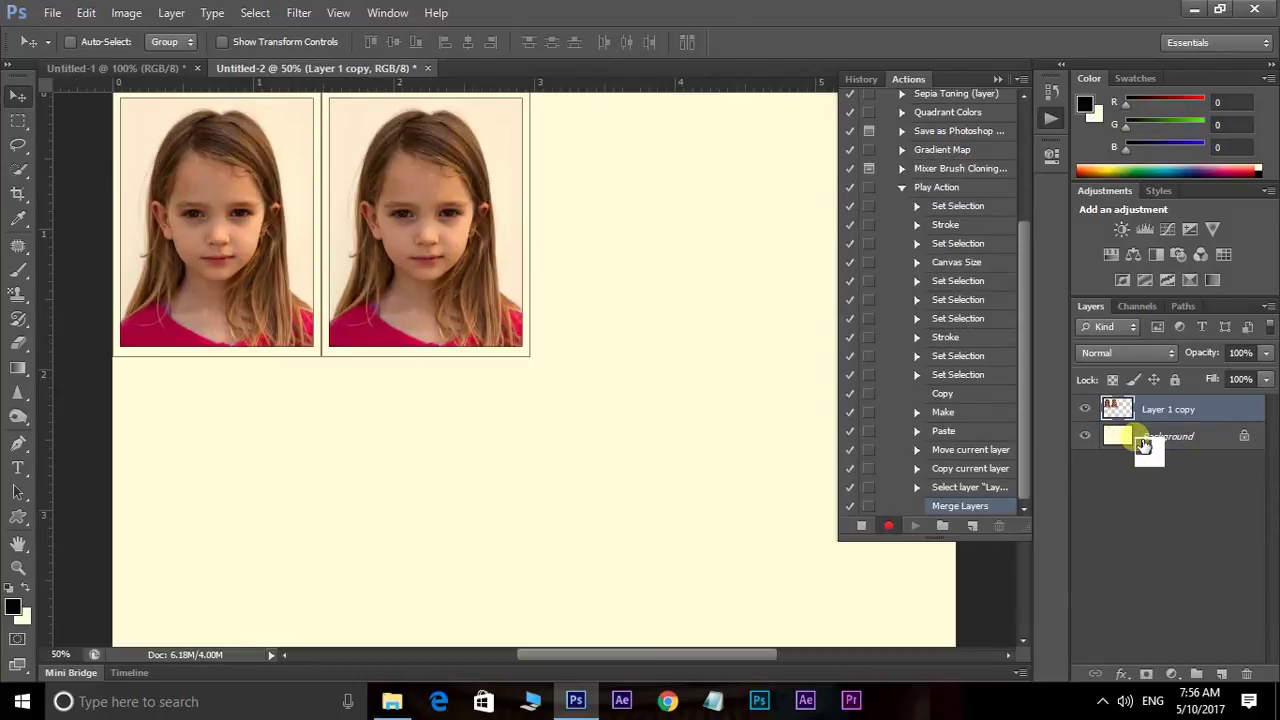
{"action": "left_click_drag", "start_coordinate": [752, 358], "coordinate": [609, 437]}
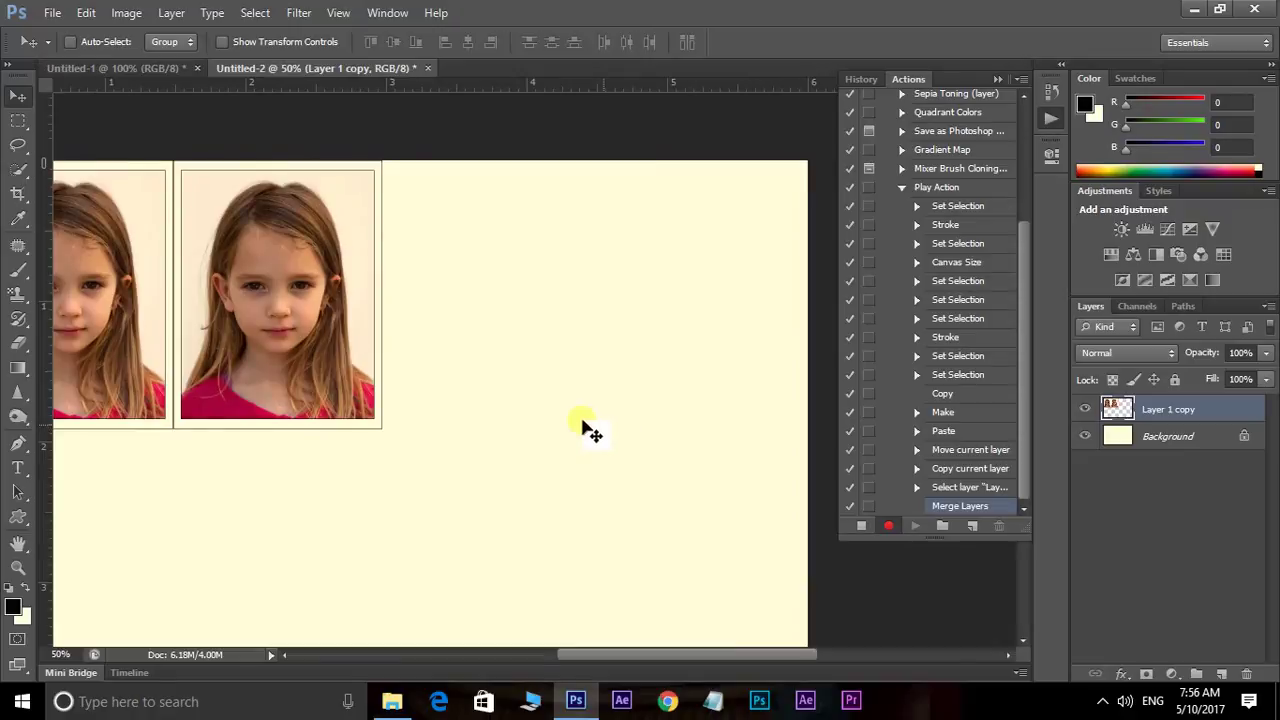
{"action": "left_click_drag", "start_coordinate": [318, 343], "coordinate": [736, 343]}
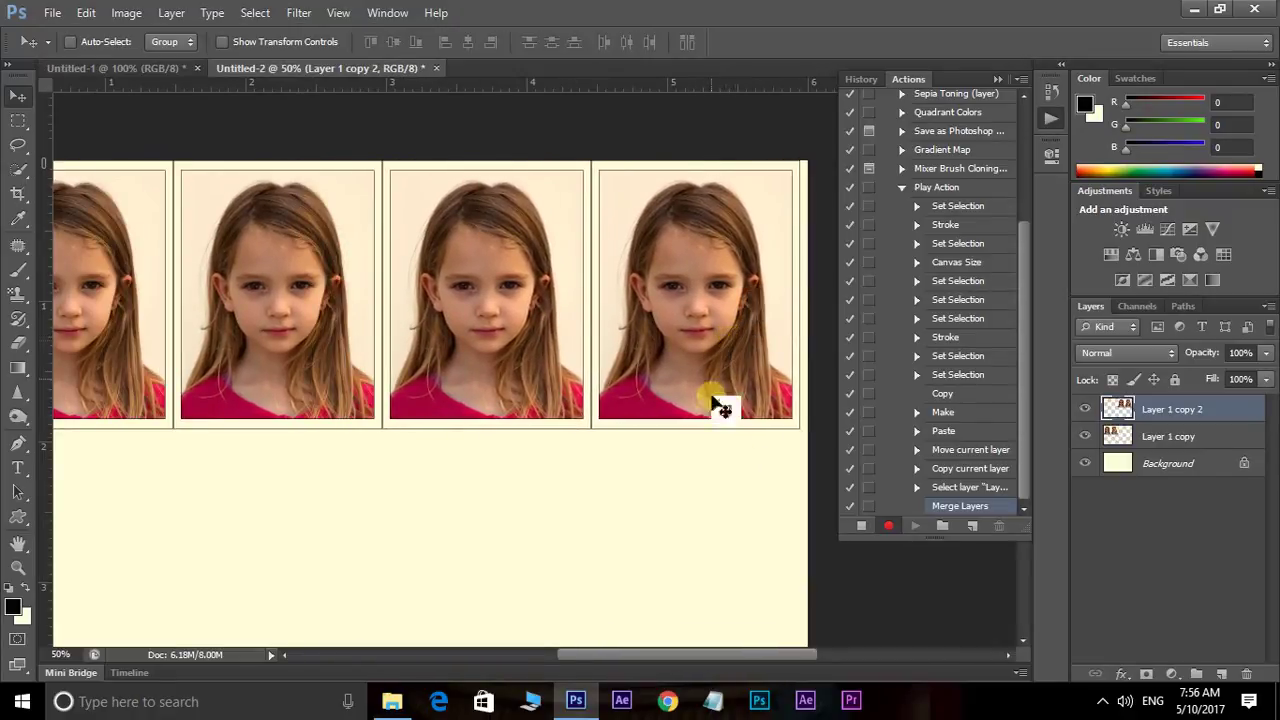
{"action": "left_click", "coordinate": [1192, 440], "text": "shift"}
{"action": "key", "text": "ctrl+e"}
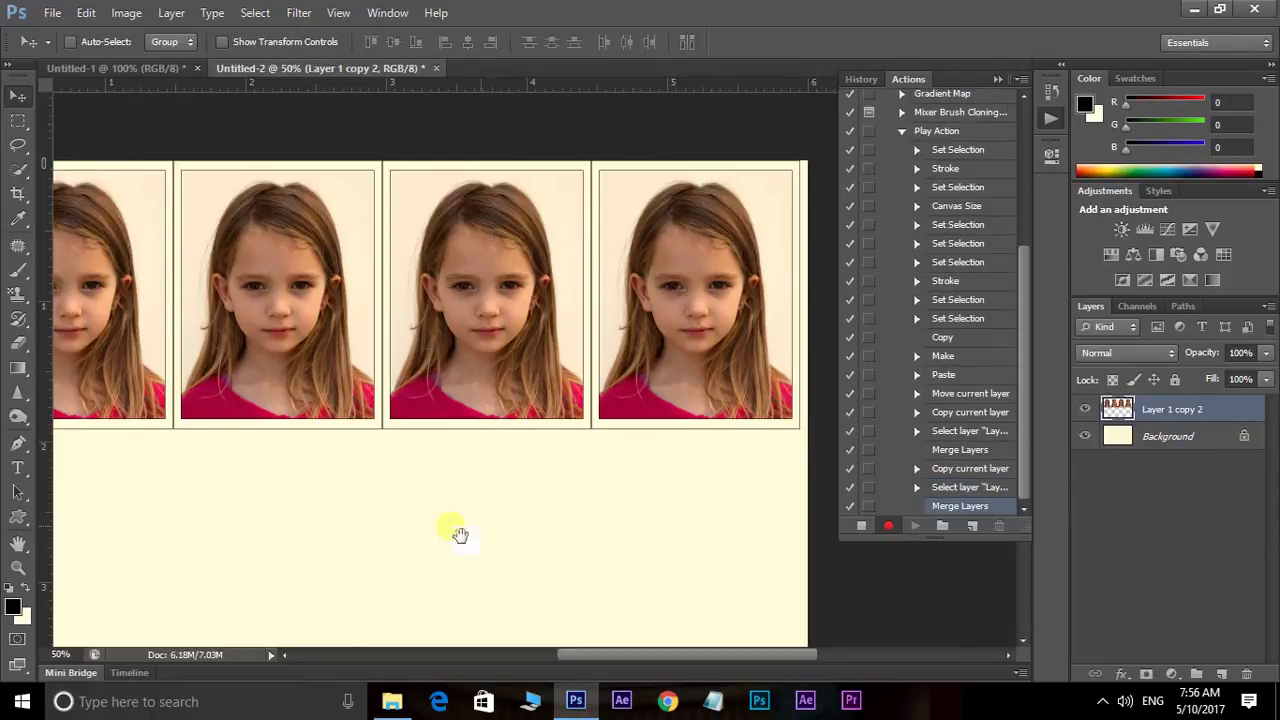
Step: Duplicate the row below, merge both rows, and select the Background too
{"action": "mouse_move", "coordinate": [457, 529]}
{"action": "left_mouse_down"}
{"action": "mouse_move", "coordinate": [583, 486]}
{"action": "mouse_move", "coordinate": [490, 440]}
{"action": "left_mouse_up"}
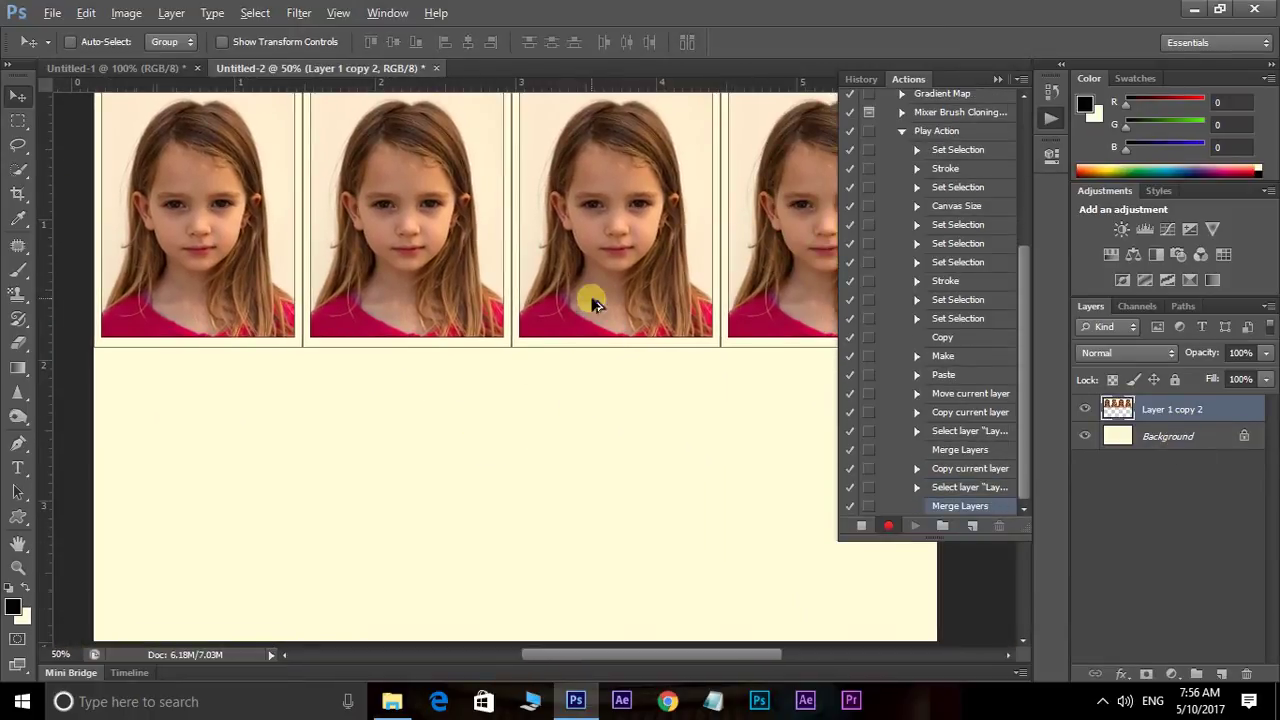
{"action": "left_click_drag", "start_coordinate": [594, 297], "coordinate": [583, 568]}
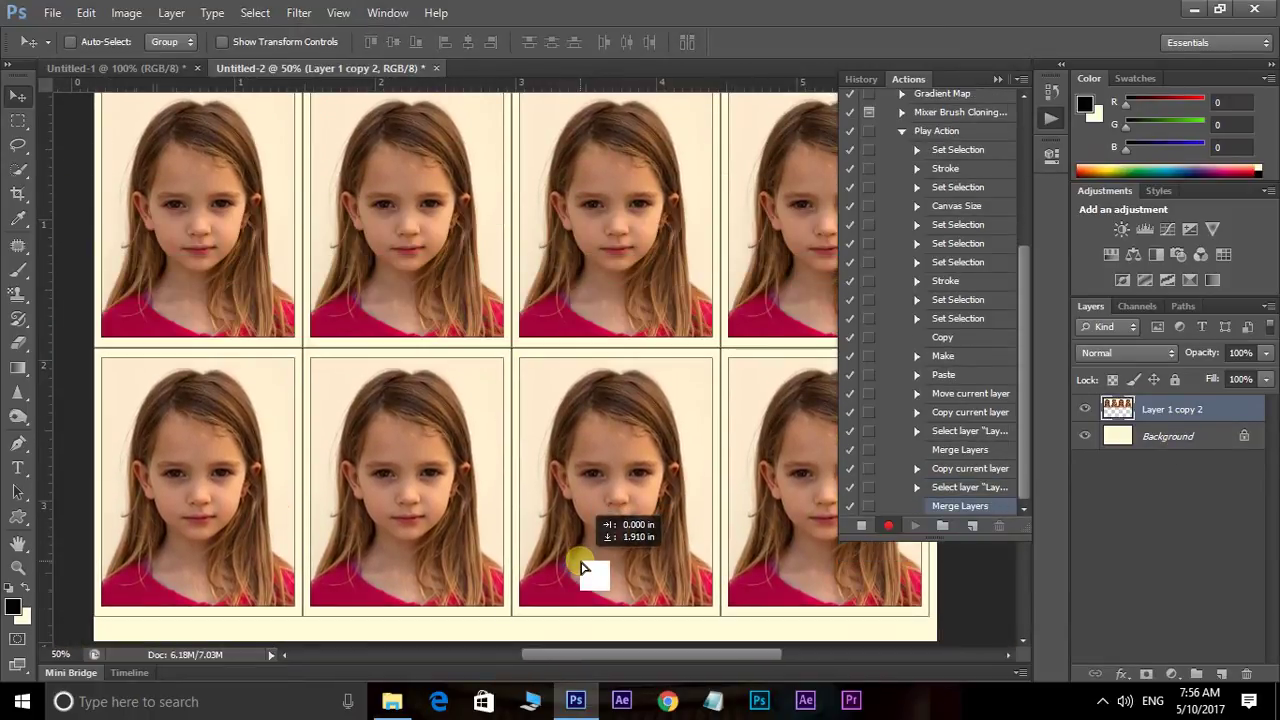
{"action": "left_click", "coordinate": [1172, 440], "text": "shift"}
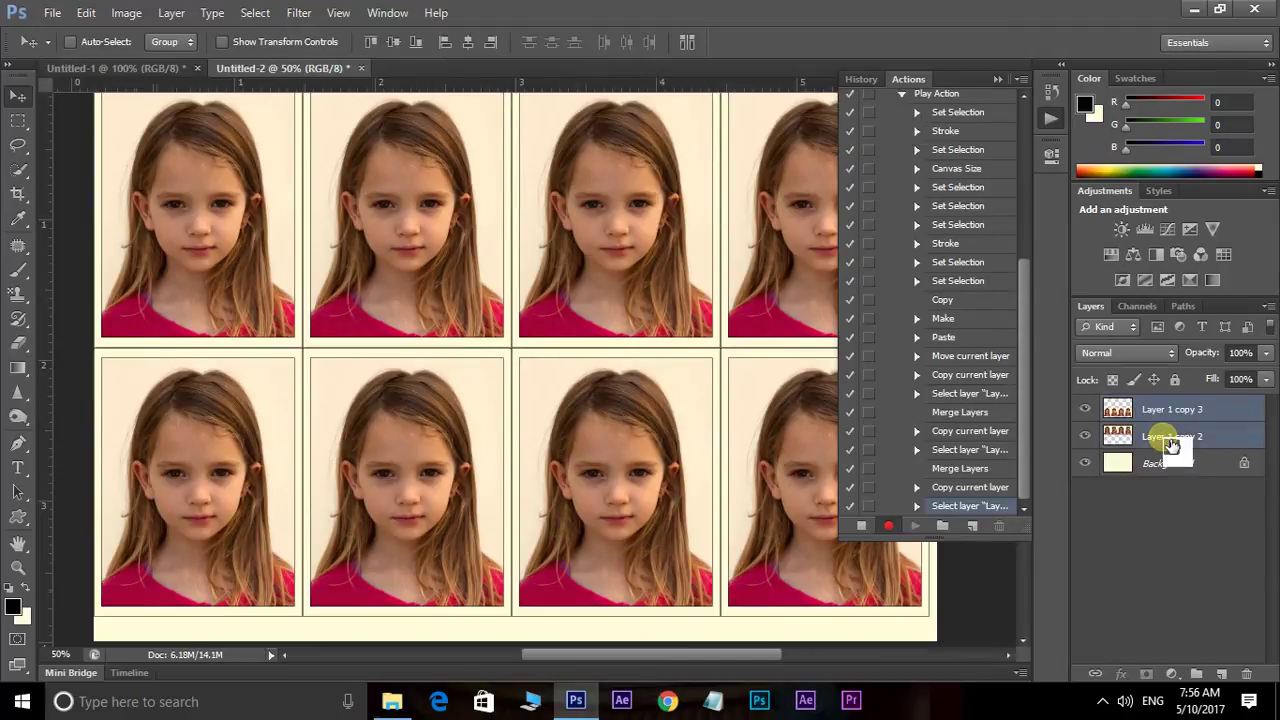
{"action": "key", "text": "ctrl+e"}
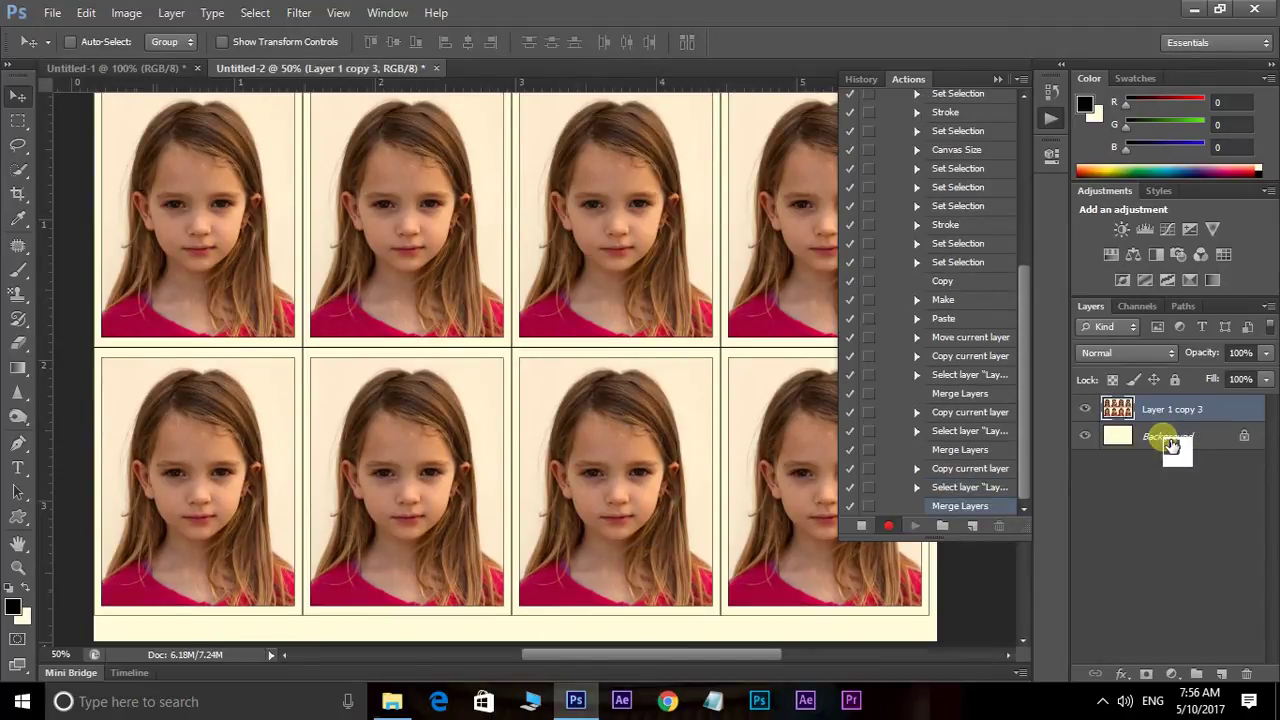
{"action": "key", "text": "ctrl+minus"}
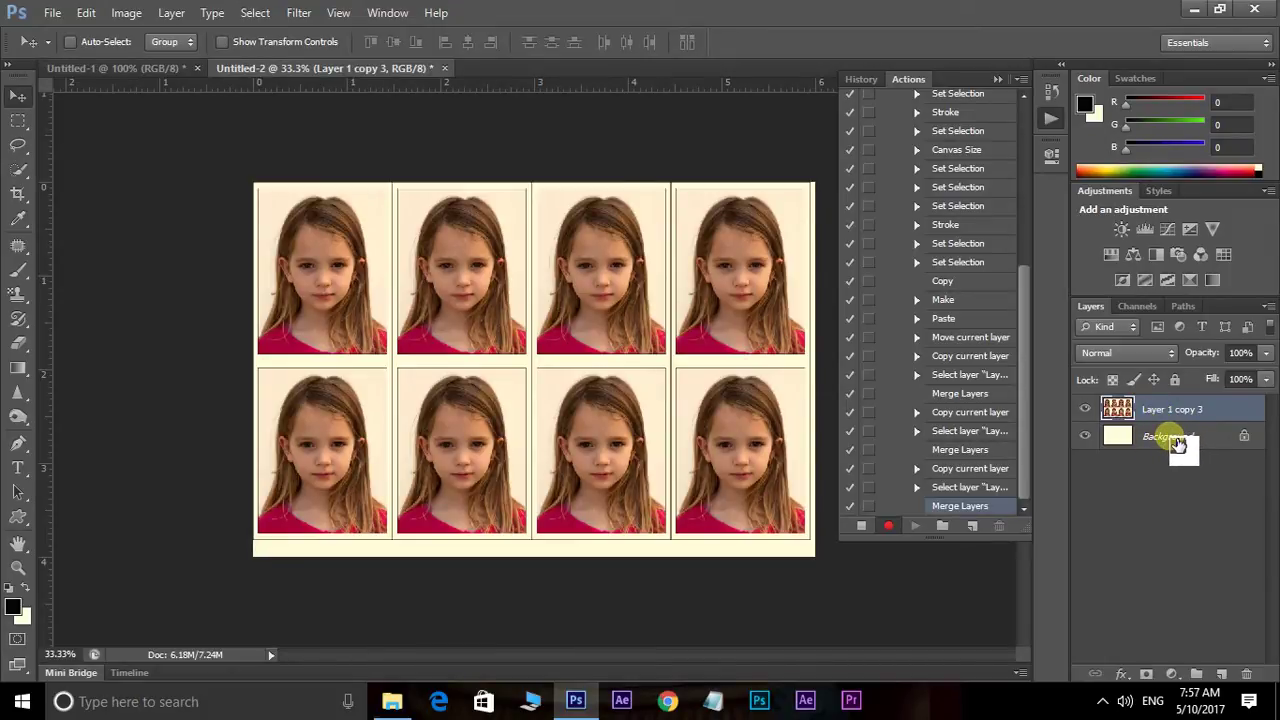
{"action": "left_click", "coordinate": [1178, 440], "text": "shift"}
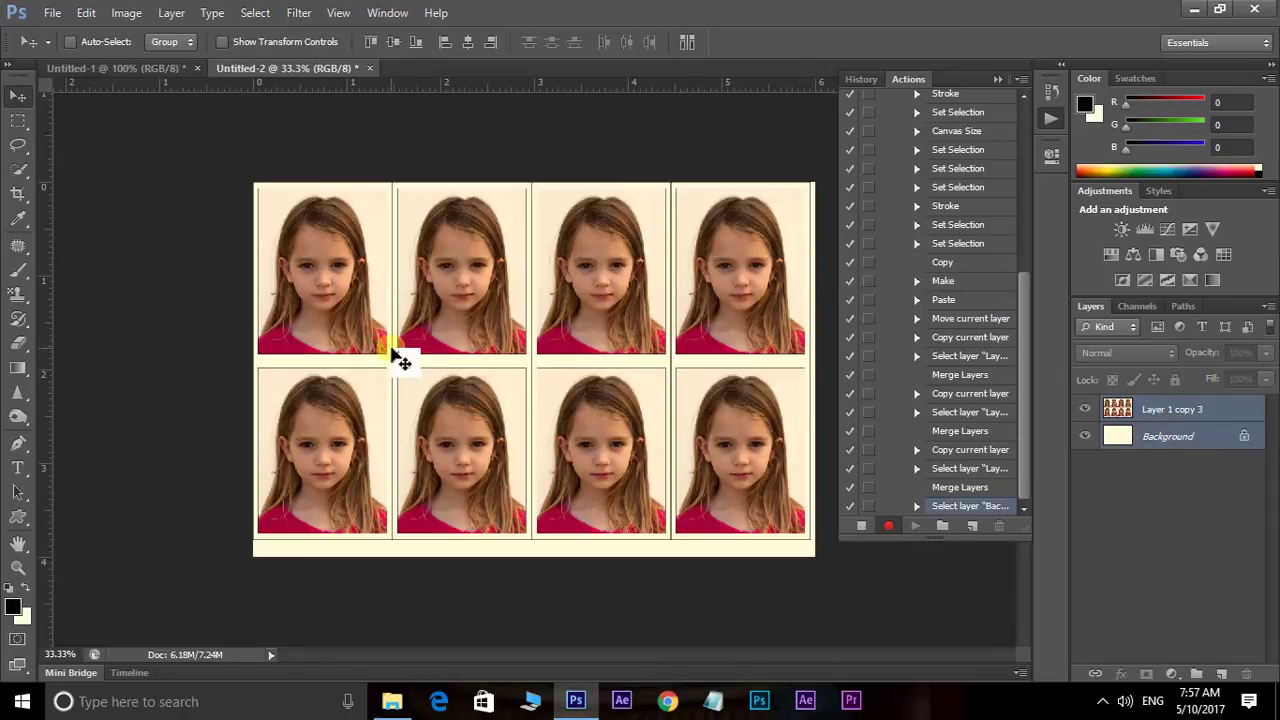
Step: Centre the photo grid vertically and horizontally, then stop recording Play Action
{"action": "left_click", "coordinate": [394, 42]}
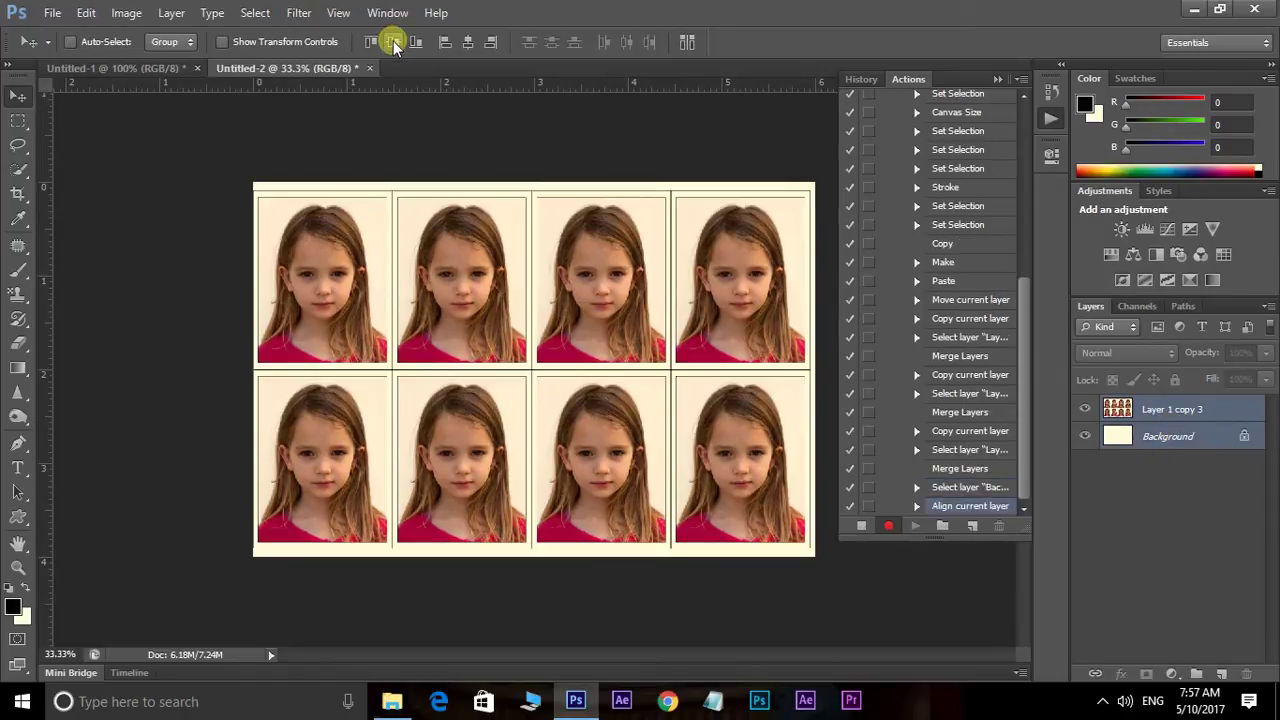
{"action": "left_click", "coordinate": [467, 42]}
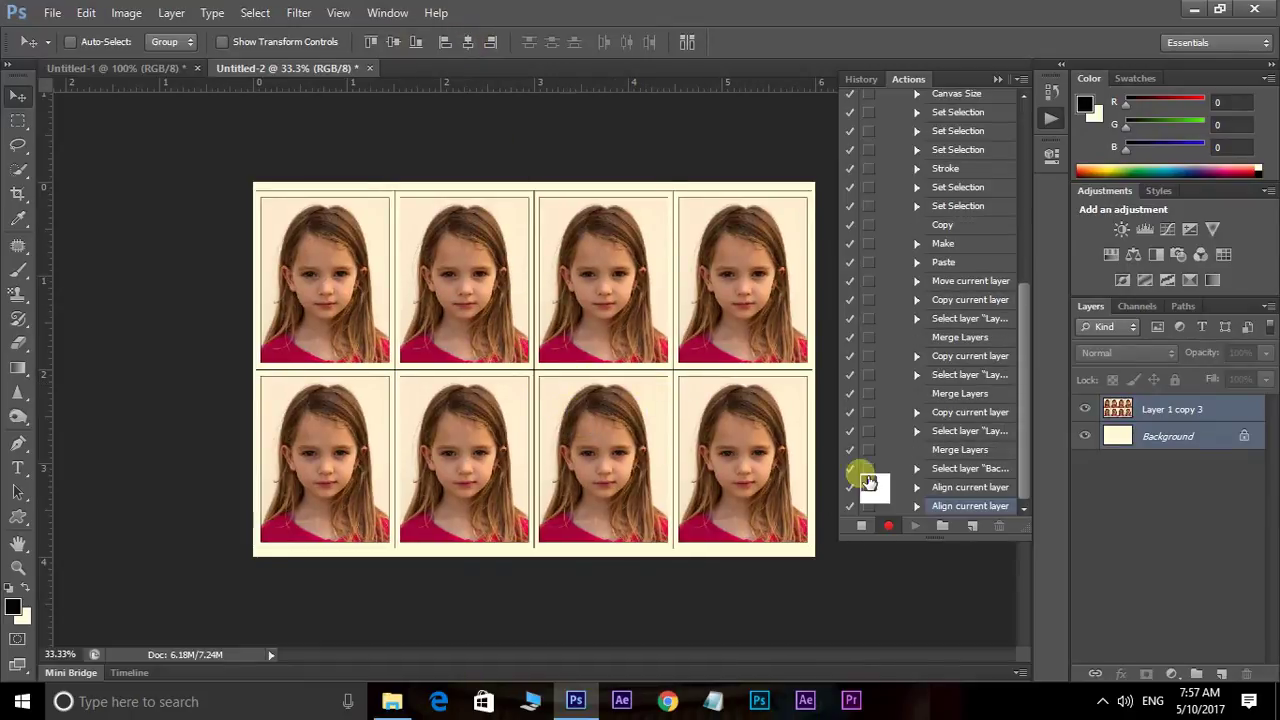
{"action": "left_click", "coordinate": [861, 526]}
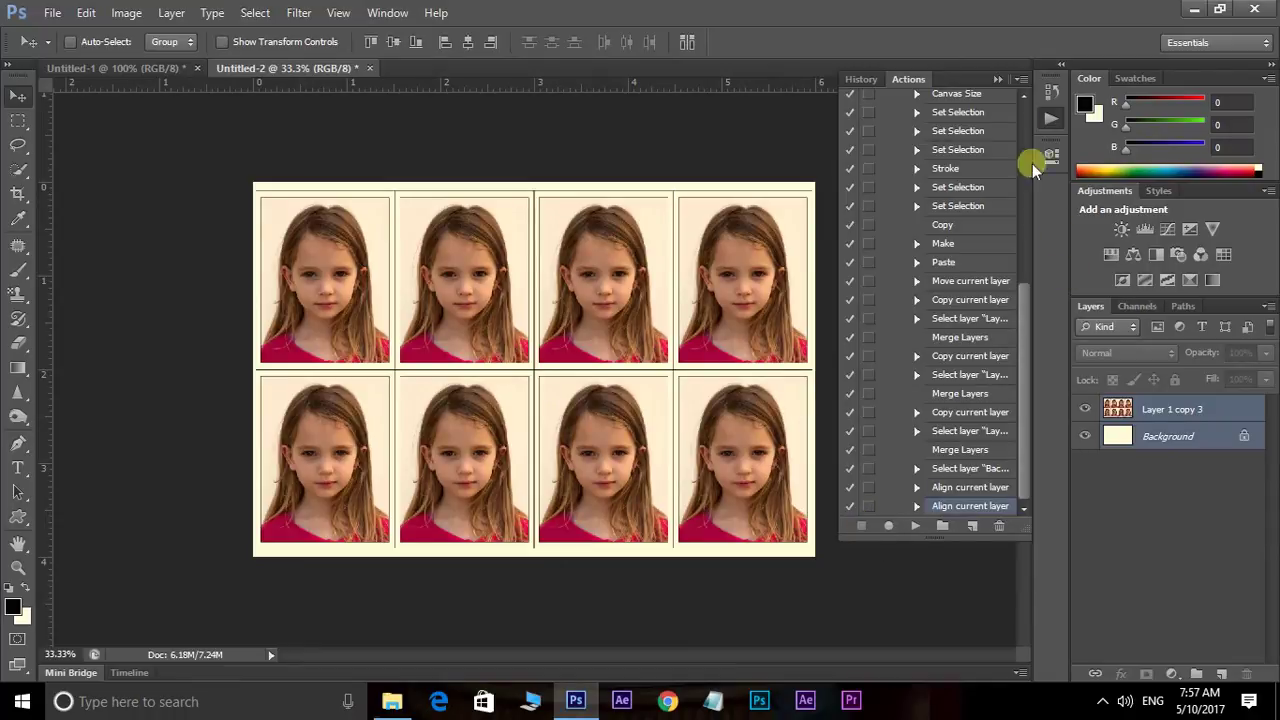
{"action": "left_click", "coordinate": [997, 78]}
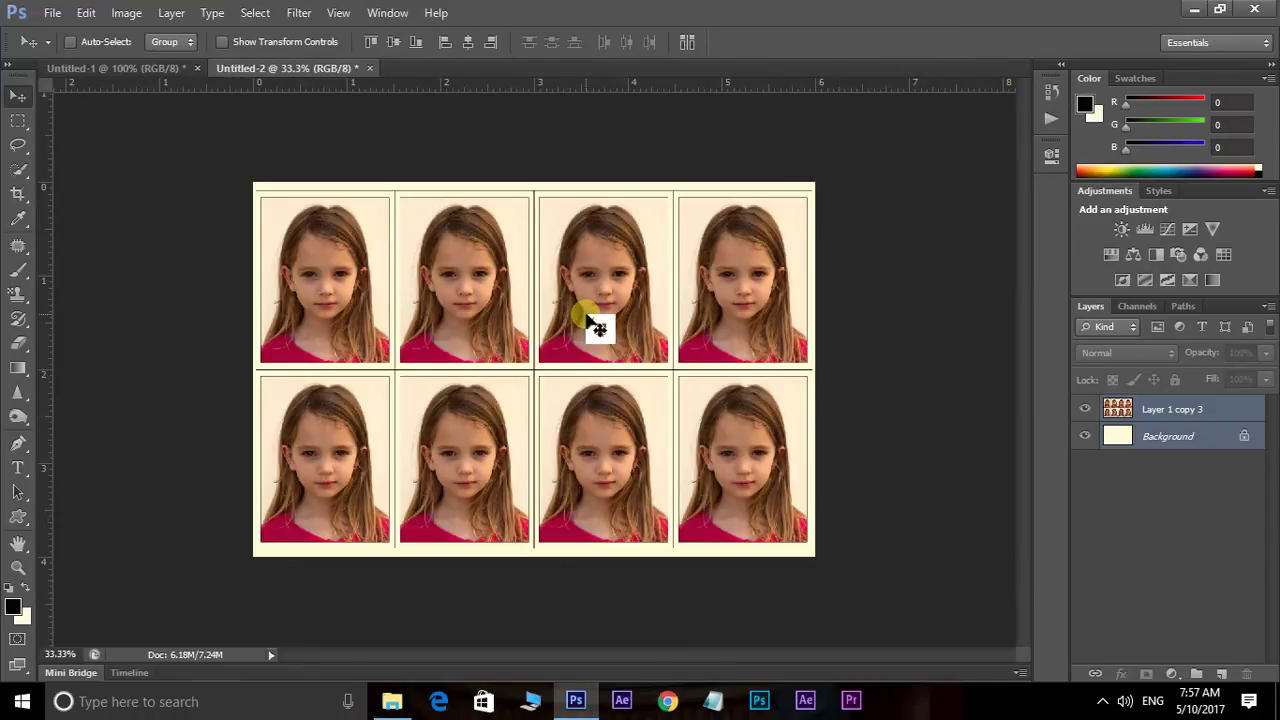
Step: Zoom in and pan to look over the finished eight-photo sheet
{"action": "key", "text": "ctrl+plus"}
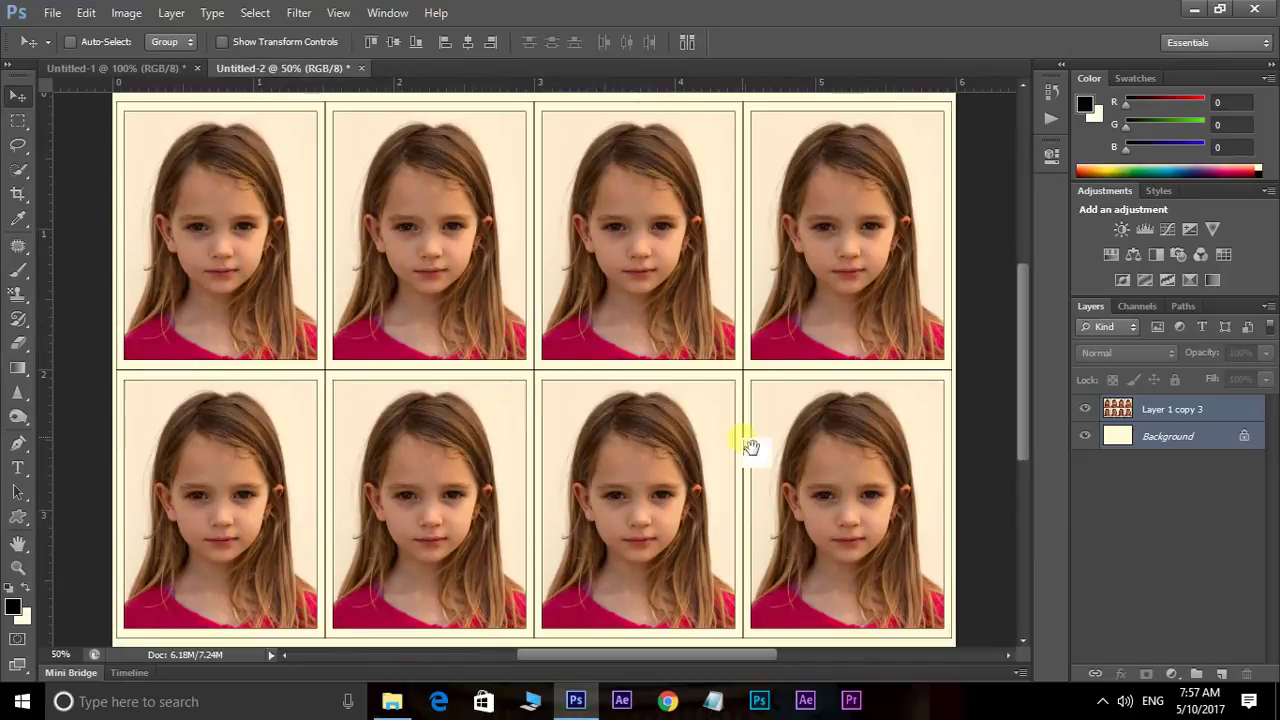
{"action": "left_click_drag", "start_coordinate": [749, 443], "coordinate": [715, 418]}
{"action": "left_click_drag", "start_coordinate": [561, 311], "coordinate": [591, 338]}
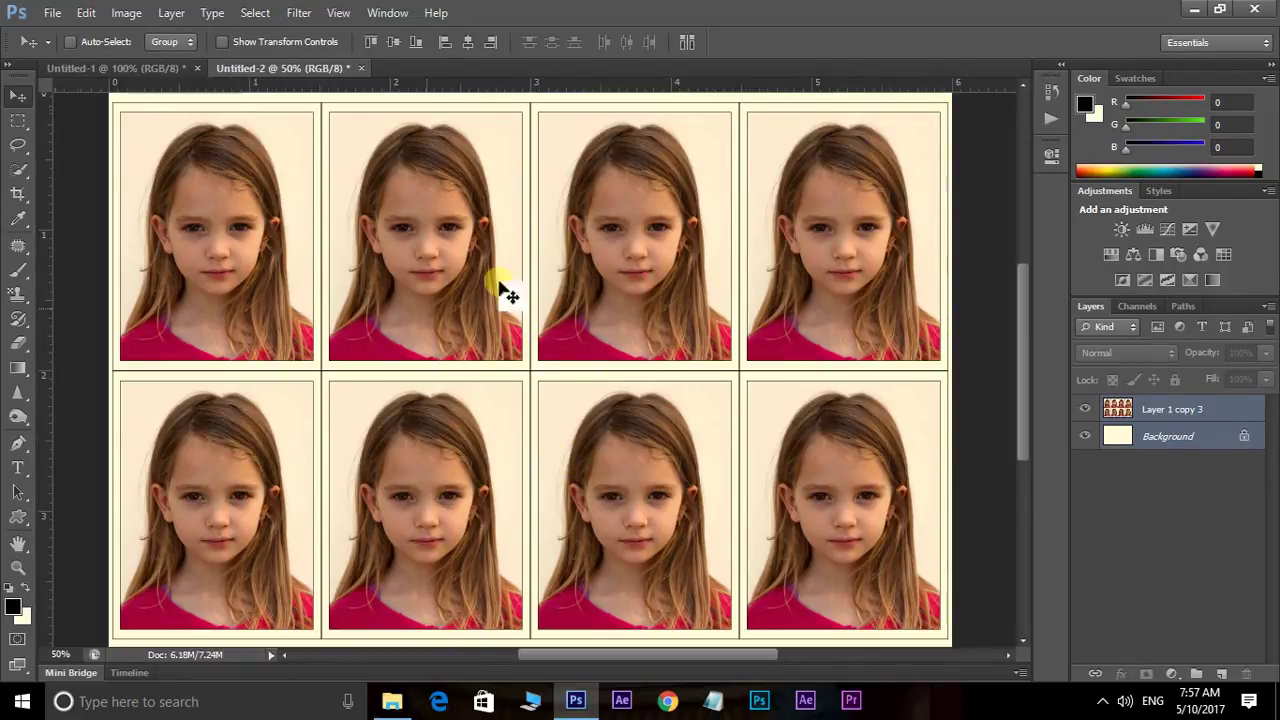
Step: Close Untitled-2 and Untitled-1 without saving, then start a new document
{"action": "left_click", "coordinate": [362, 68]}
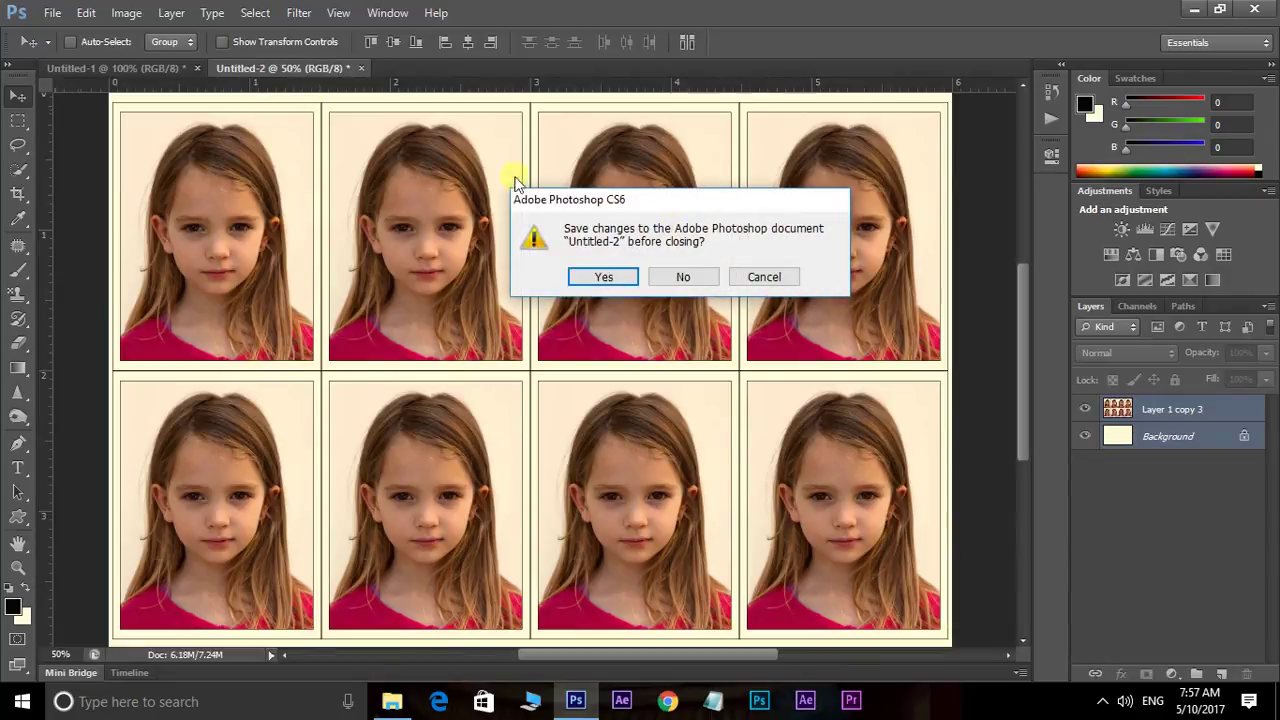
{"action": "left_click", "coordinate": [683, 282]}
{"action": "left_click", "coordinate": [197, 68]}
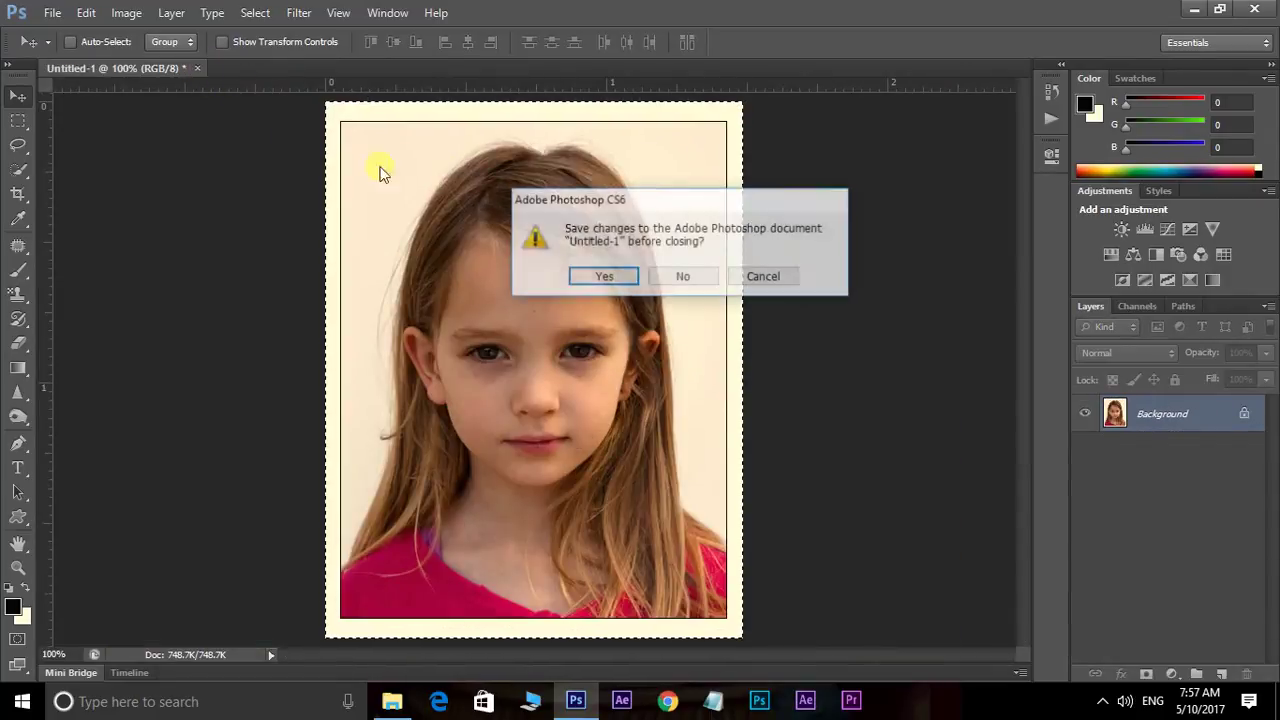
{"action": "left_click", "coordinate": [683, 276]}
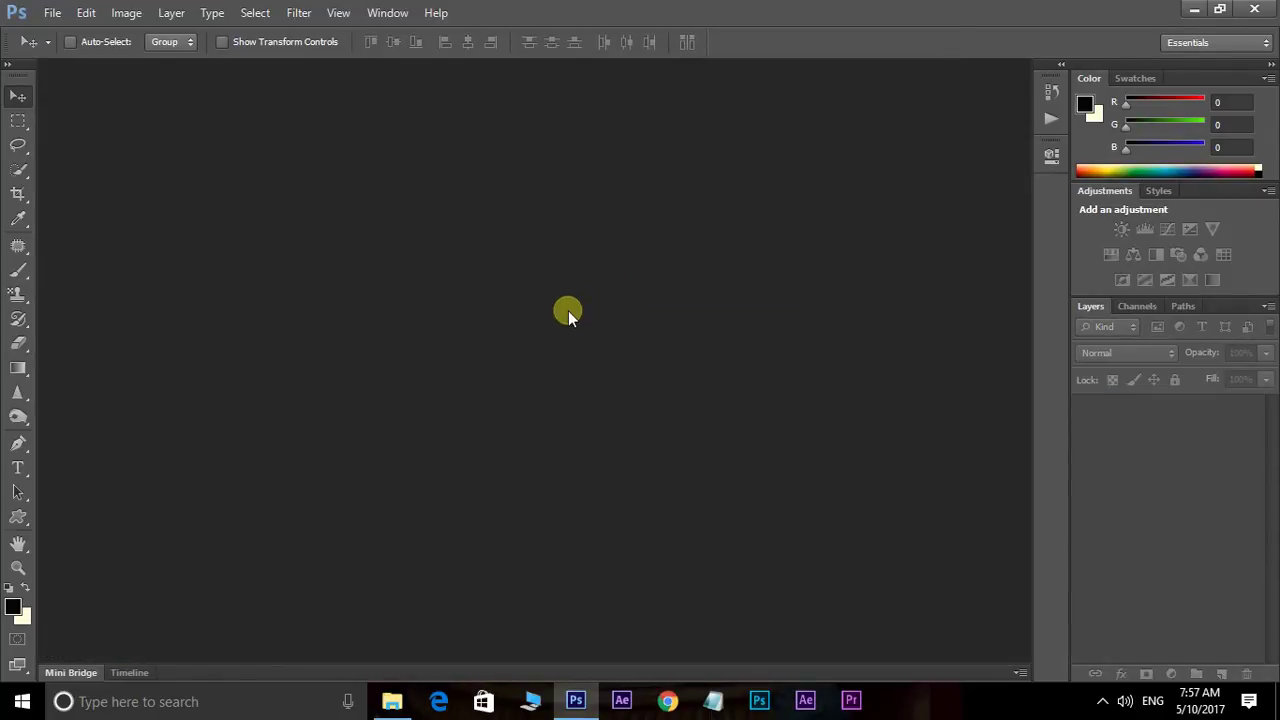
{"action": "key", "text": "ctrl+n"}
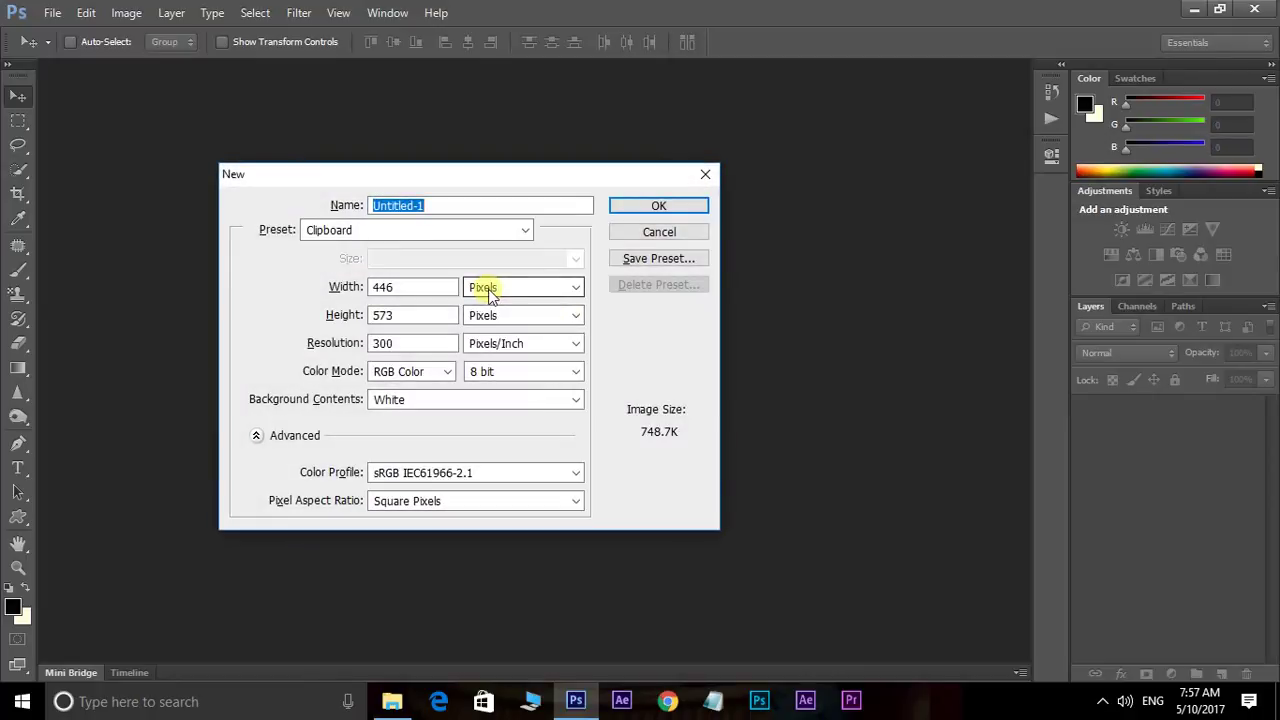
Step: Create a 3.5 × 4.5 cm, 300 ppi blank document, then bring up the Open dialog
{"action": "left_click", "coordinate": [503, 290]}
{"action": "left_click", "coordinate": [500, 334]}
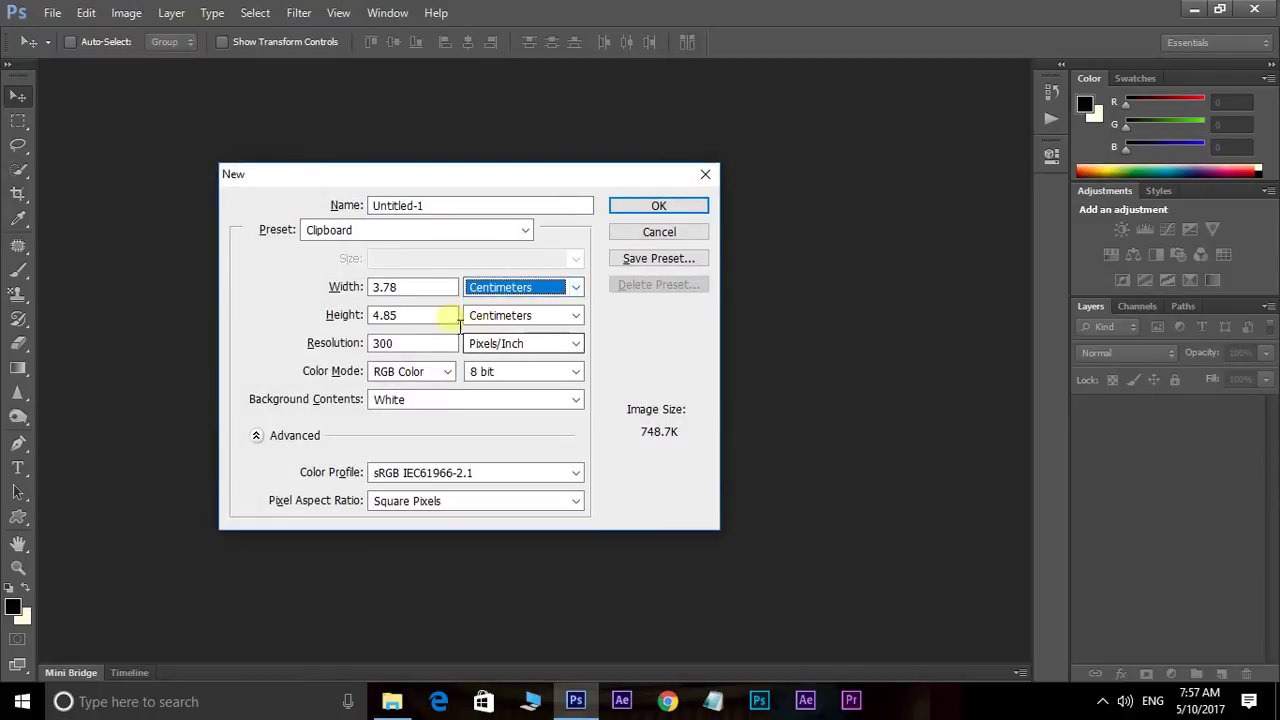
{"action": "left_click_drag", "start_coordinate": [430, 295], "coordinate": [323, 297]}
{"action": "type", "text": "3.5"}
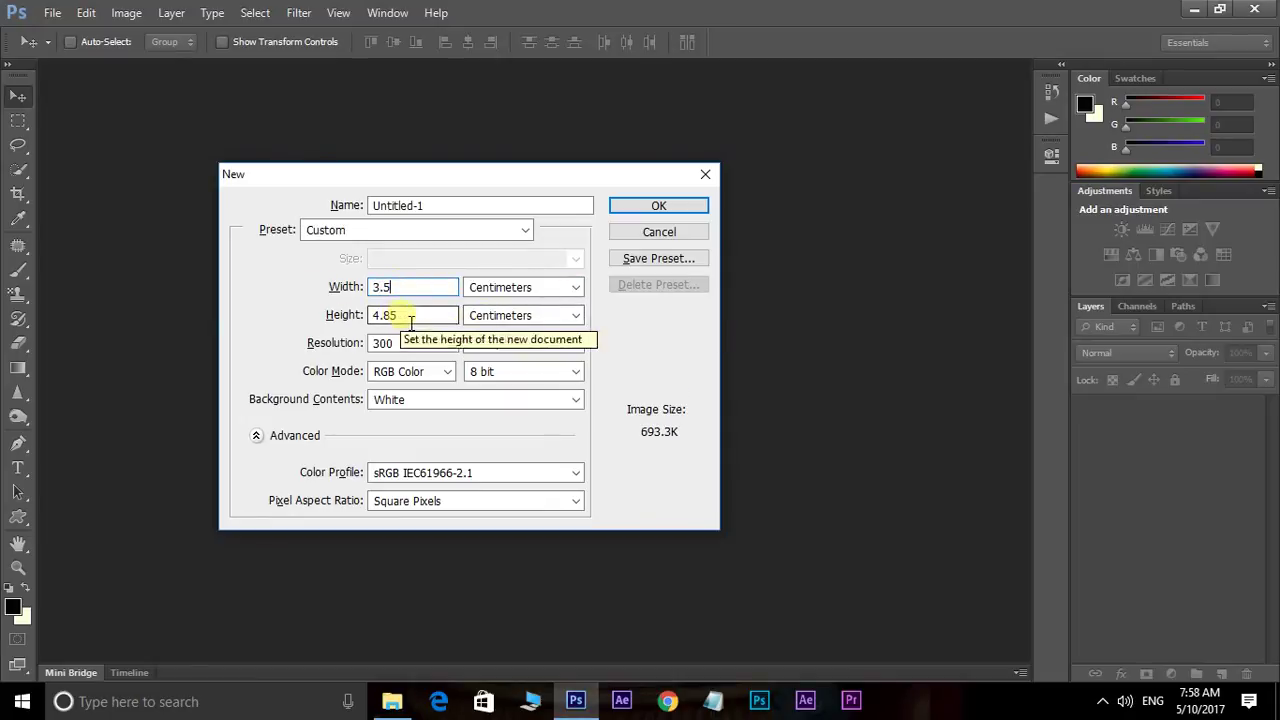
{"action": "left_click_drag", "start_coordinate": [420, 315], "coordinate": [199, 322]}
{"action": "type", "text": "4."}
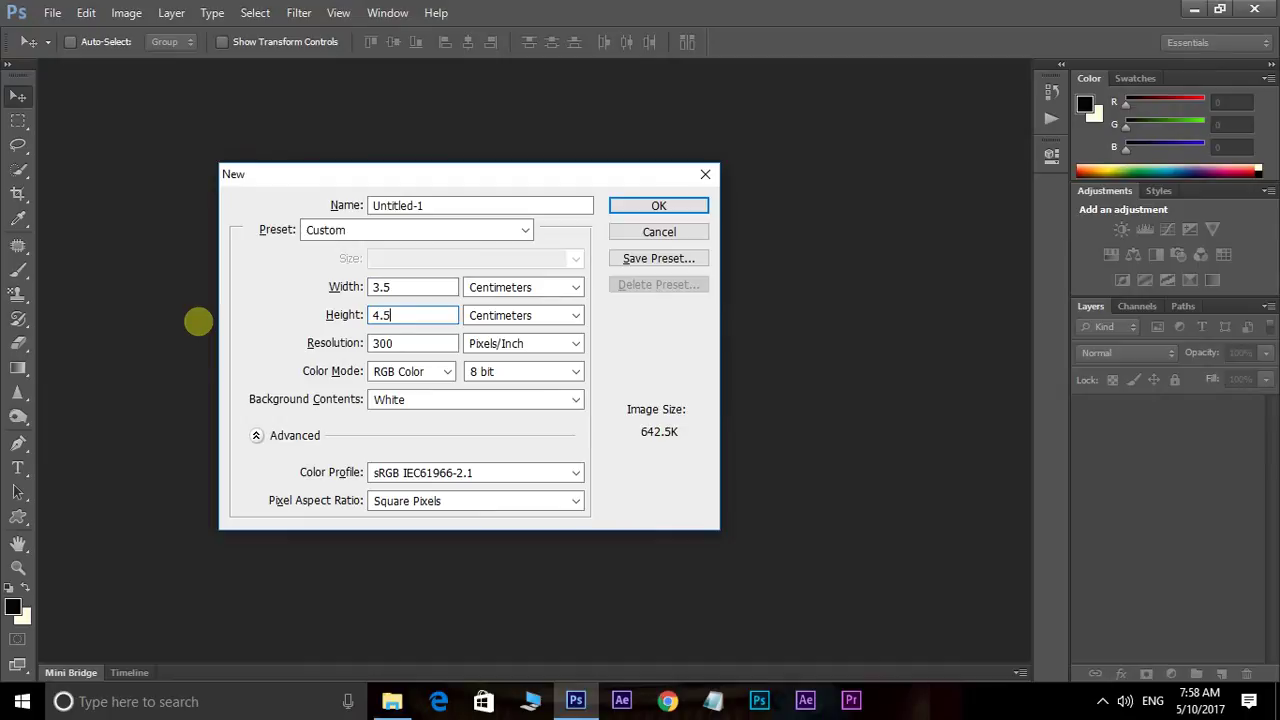
{"action": "left_click", "coordinate": [658, 207]}
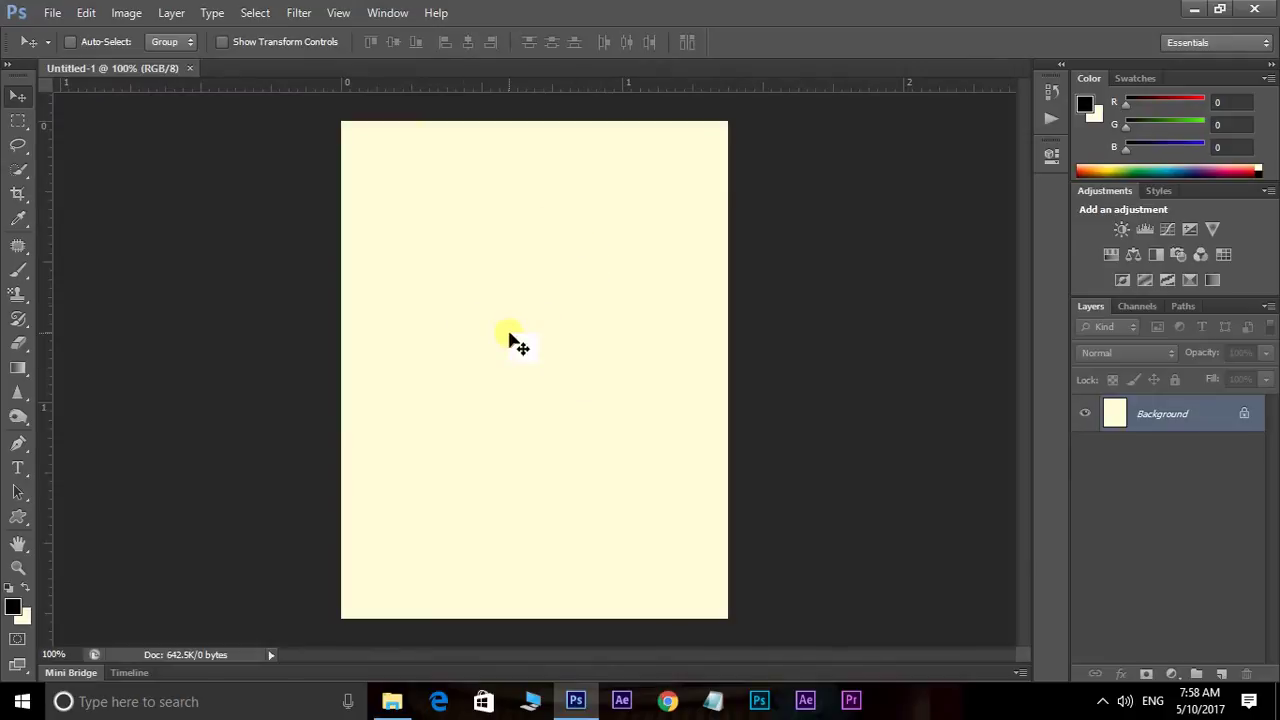
{"action": "key", "text": "ctrl+o"}
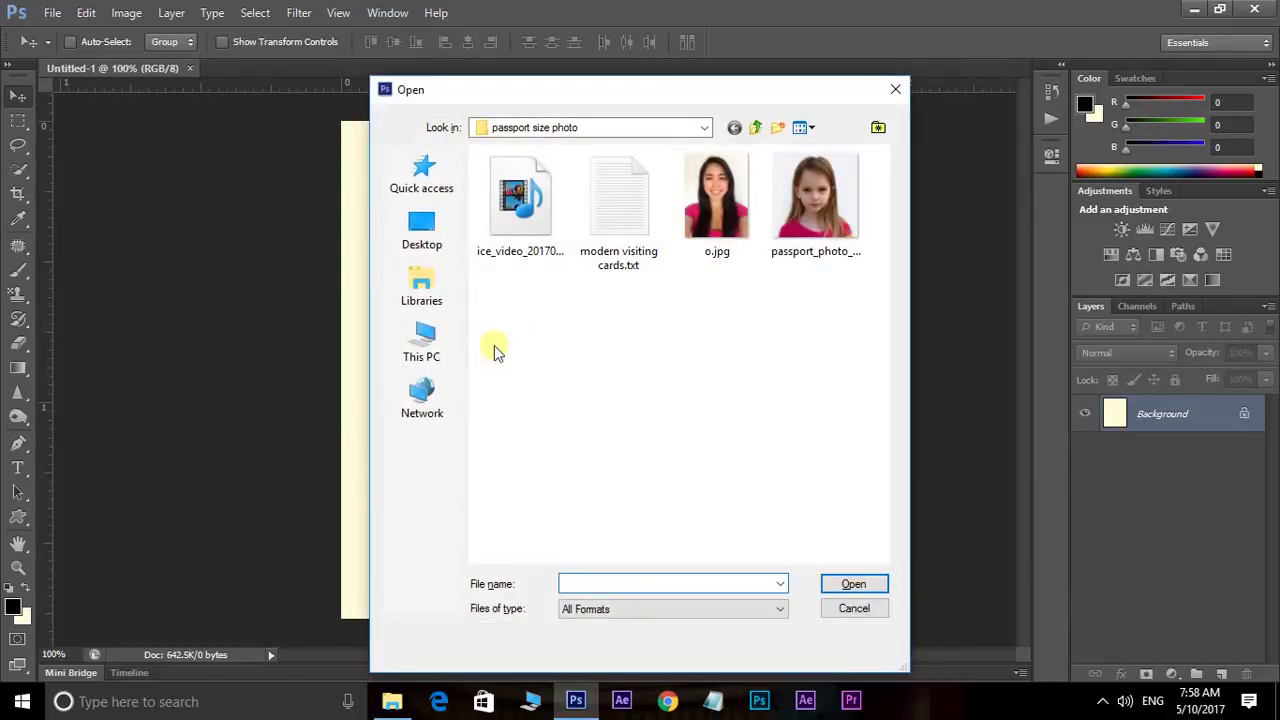
Step: Open o.jpg and drag the whole portrait into Untitled-1
{"action": "left_click", "coordinate": [710, 190]}
{"action": "left_click", "coordinate": [845, 584]}
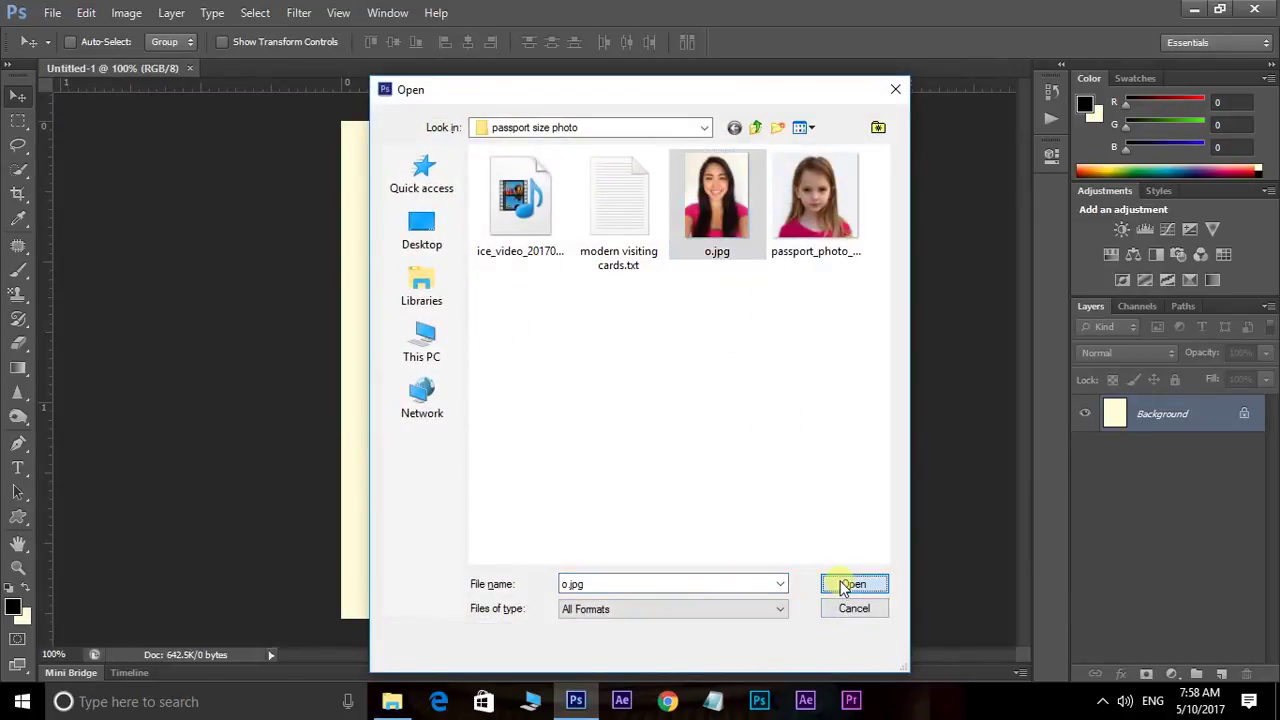
{"action": "key", "text": "ctrl+a"}
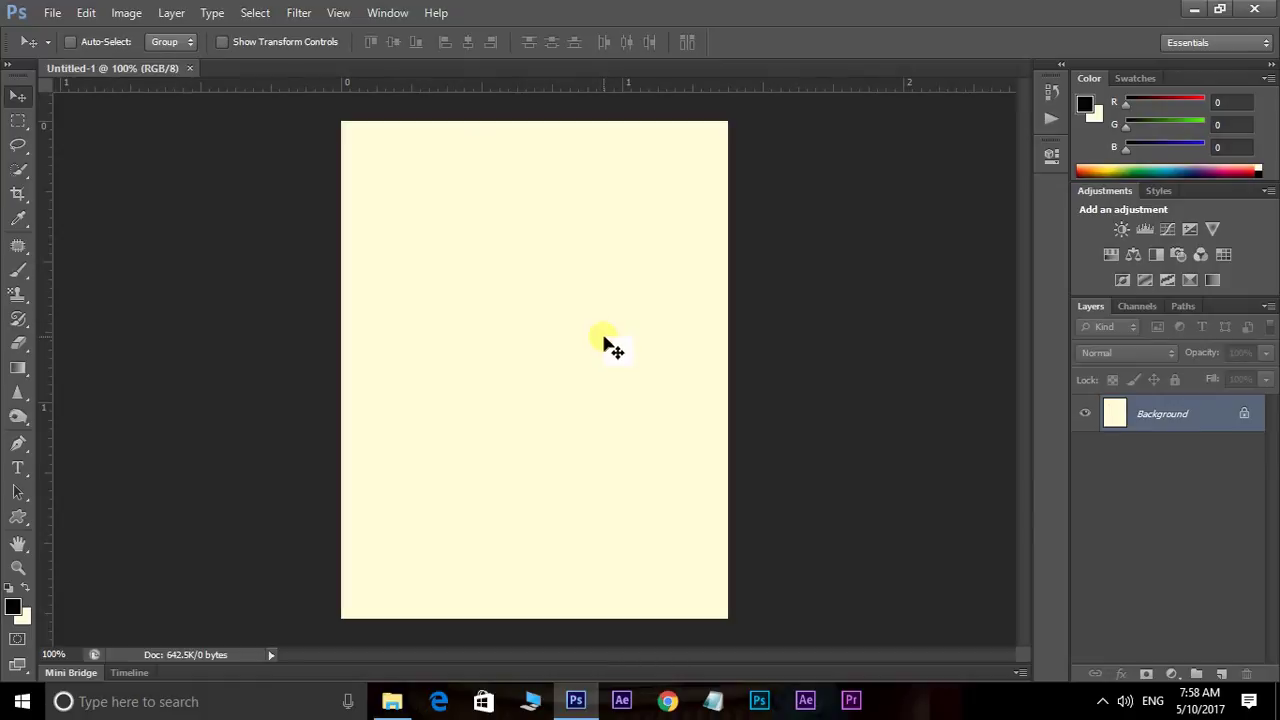
{"action": "left_click_drag", "start_coordinate": [605, 340], "coordinate": [605, 340]}
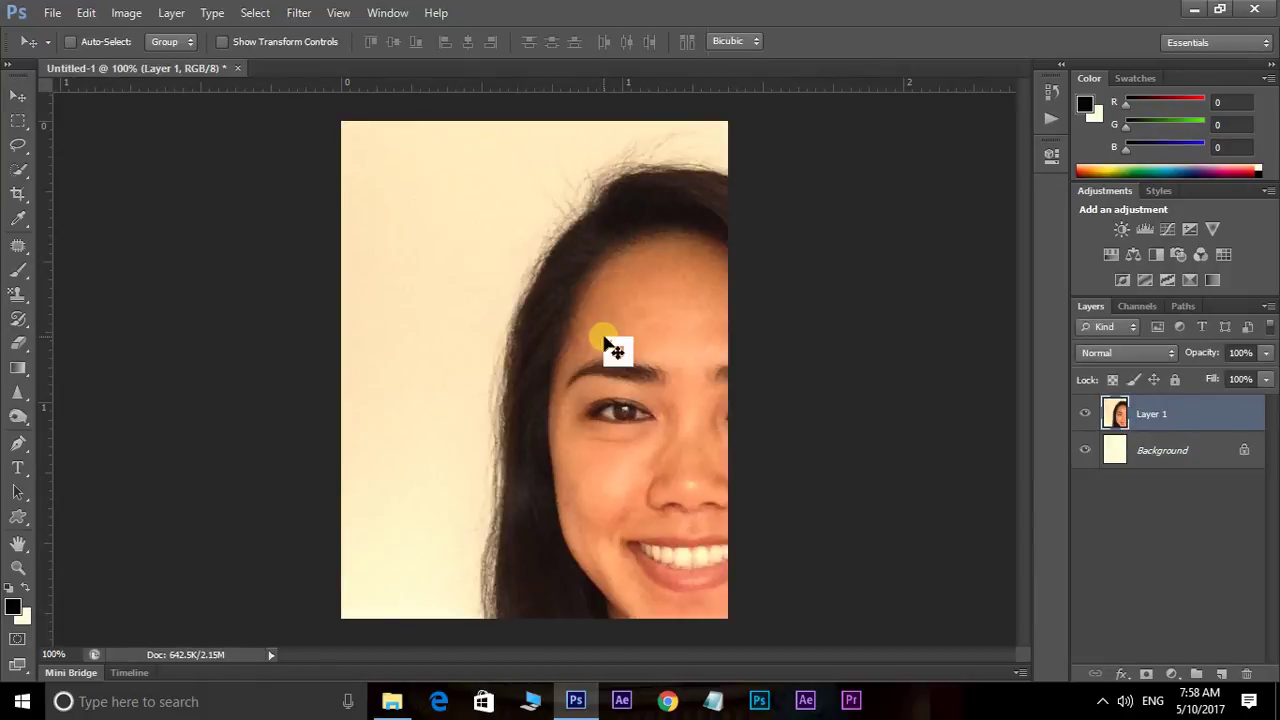
Step: Scale the portrait to about 63.6% to fill the canvas, then merge into Background
{"action": "key", "text": "ctrl+t"}
{"action": "left_click_drag", "start_coordinate": [355, 143], "coordinate": [490, 283]}
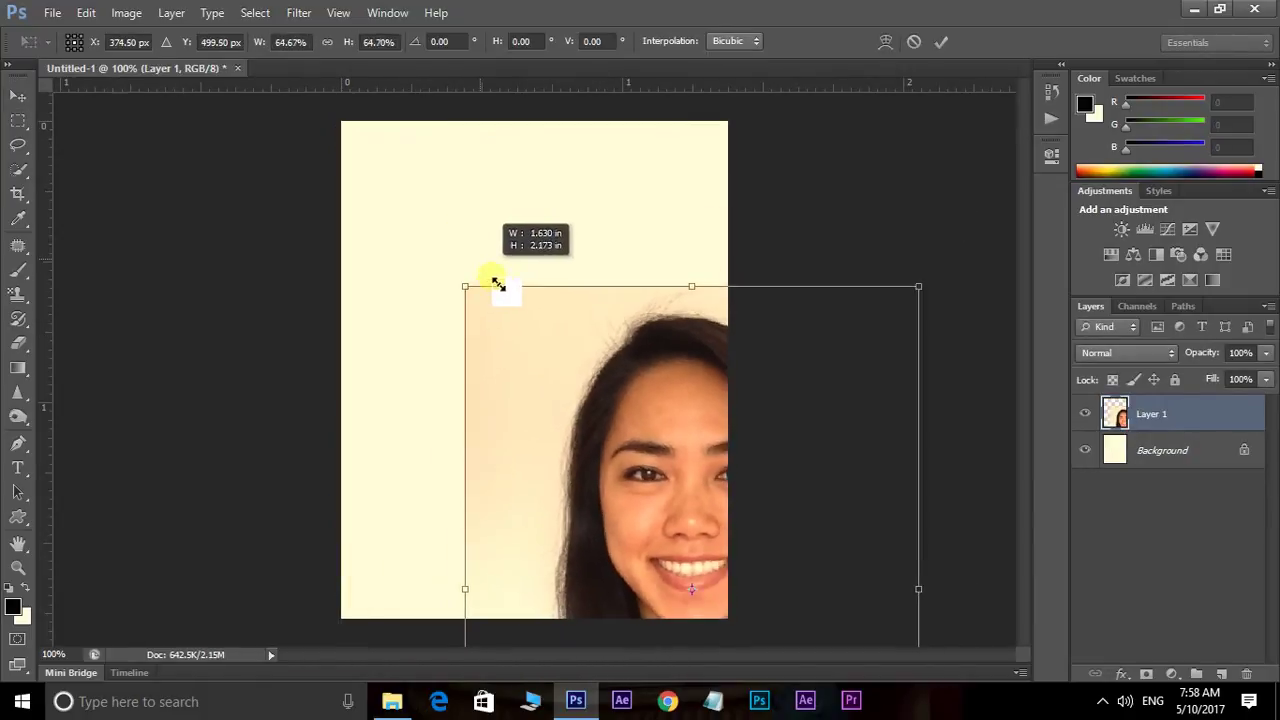
{"action": "left_click_drag", "start_coordinate": [623, 477], "coordinate": [468, 317]}
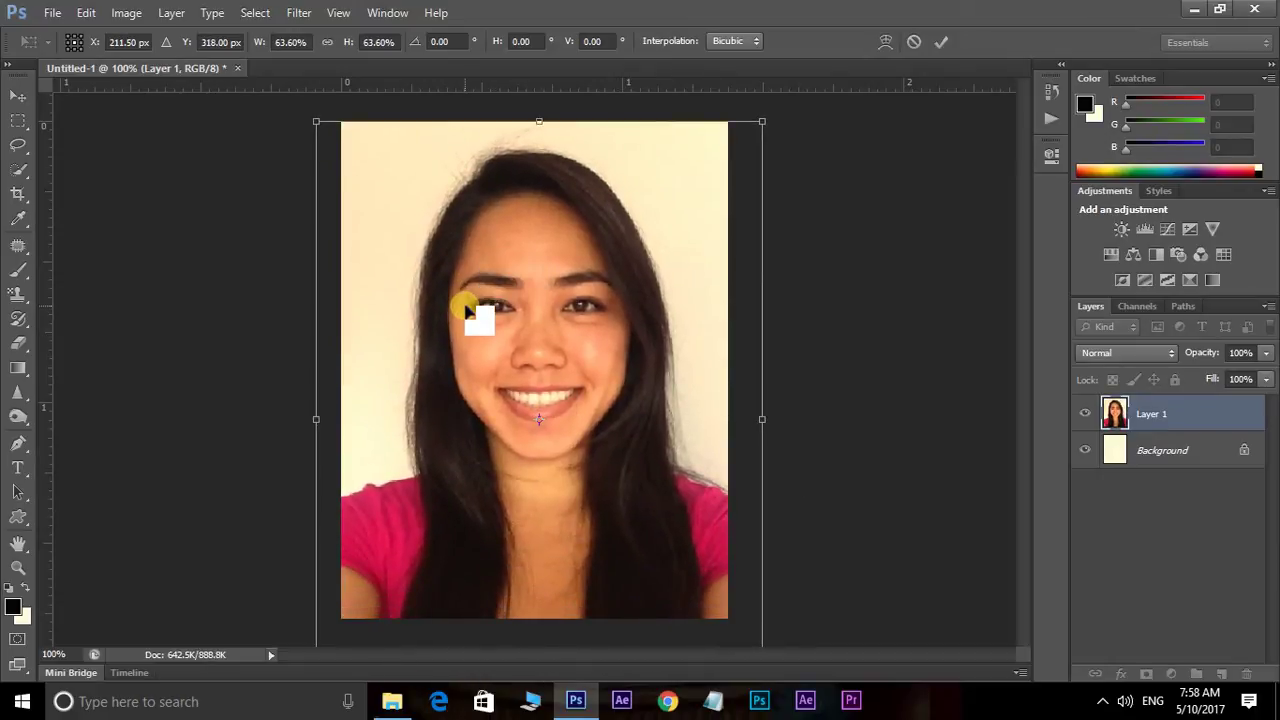
{"action": "key", "text": "Return"}
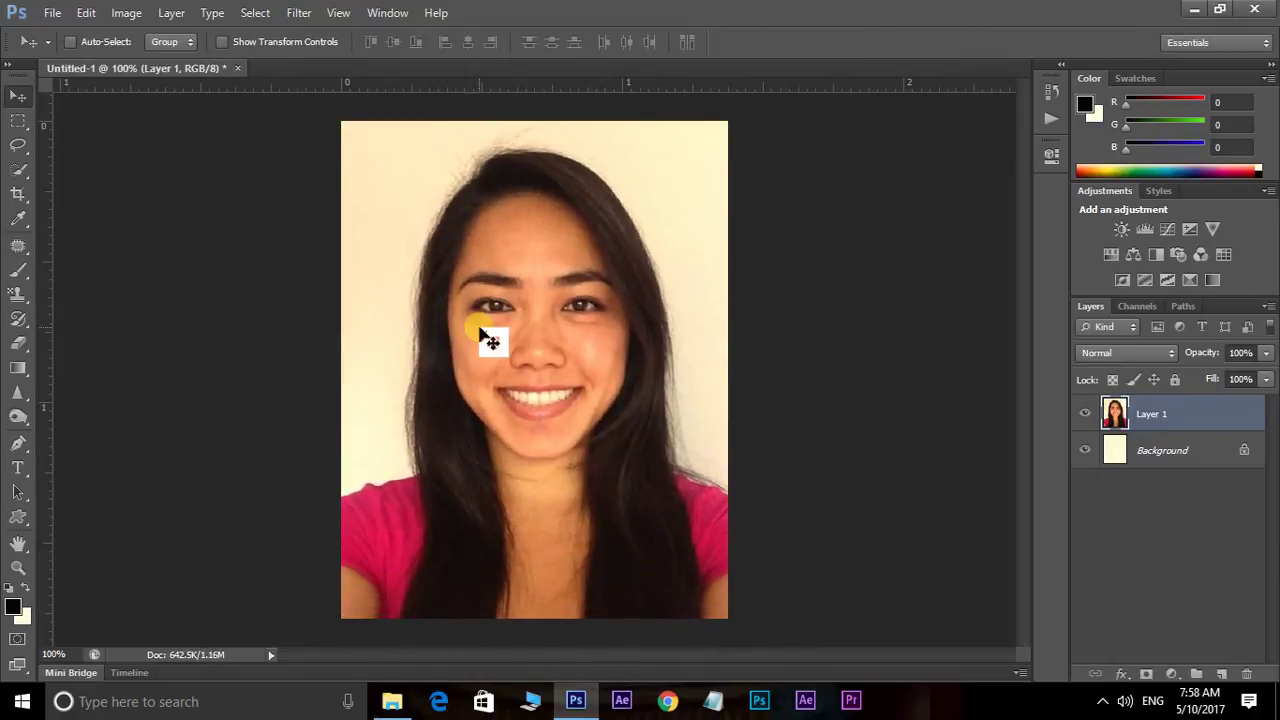
{"action": "left_click", "coordinate": [1178, 459], "text": "shift"}
{"action": "key", "text": "ctrl+e"}
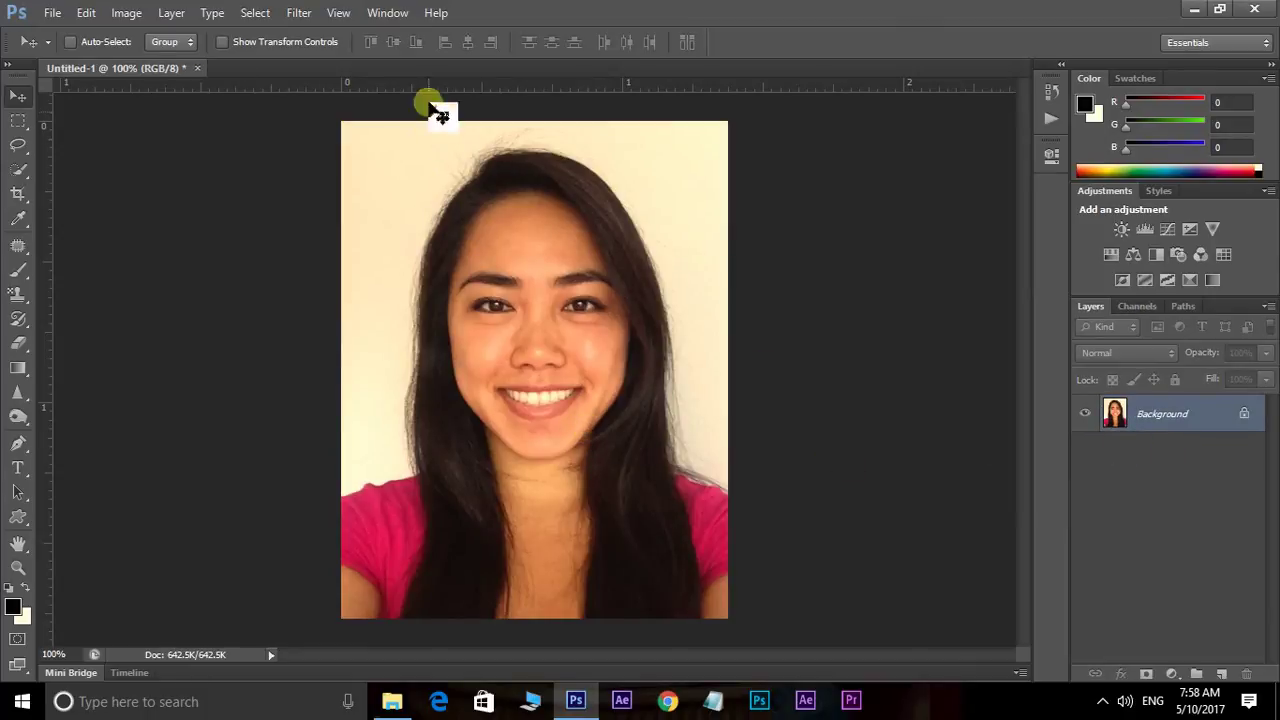
Step: Show the Actions panel and replay the recorded Play Action on the portrait
{"action": "left_click", "coordinate": [387, 12]}
{"action": "left_click", "coordinate": [397, 104]}
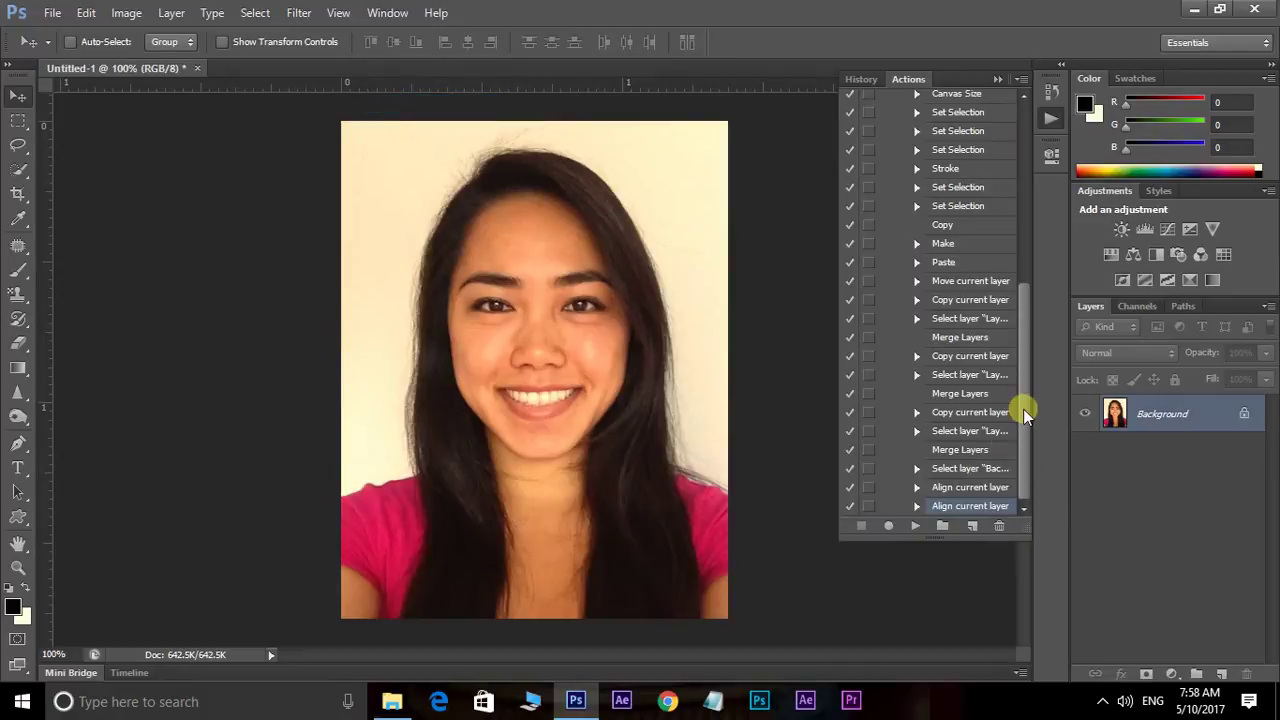
{"action": "left_click_drag", "start_coordinate": [1025, 391], "coordinate": [1023, 309]}
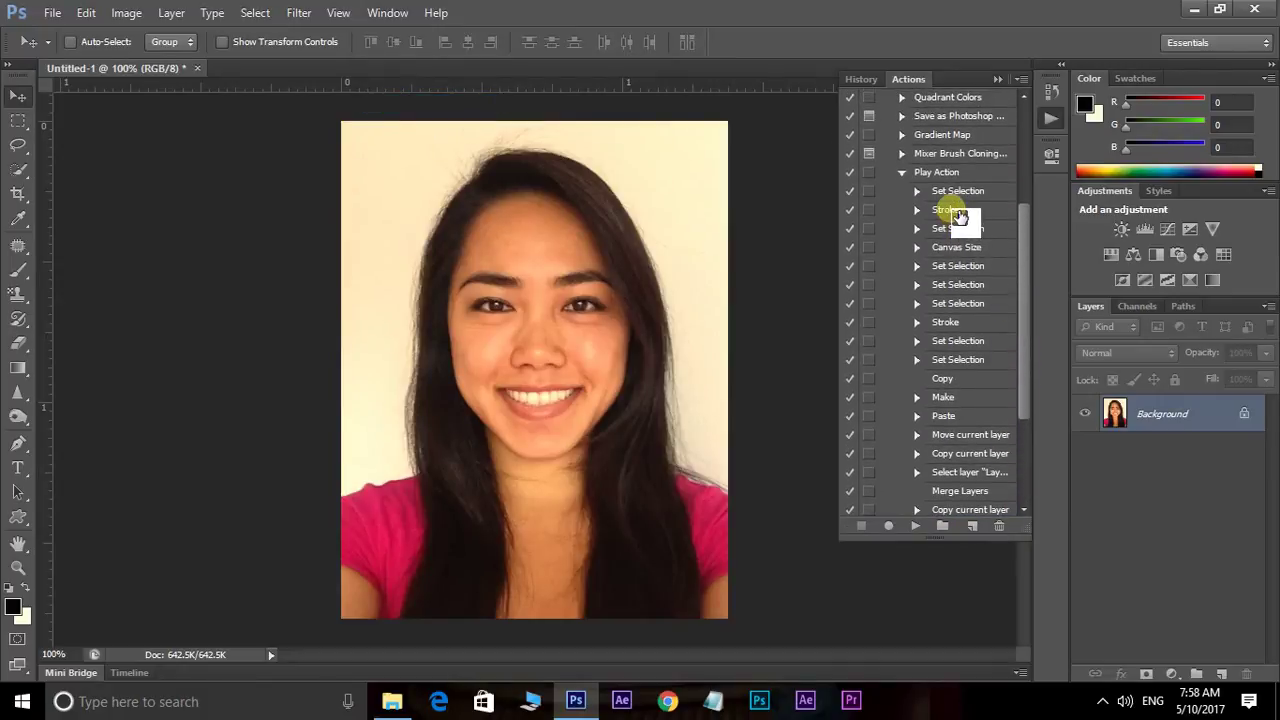
{"action": "left_click_drag", "start_coordinate": [945, 209], "coordinate": [960, 340]}
{"action": "left_click_drag", "start_coordinate": [1026, 366], "coordinate": [1028, 470]}
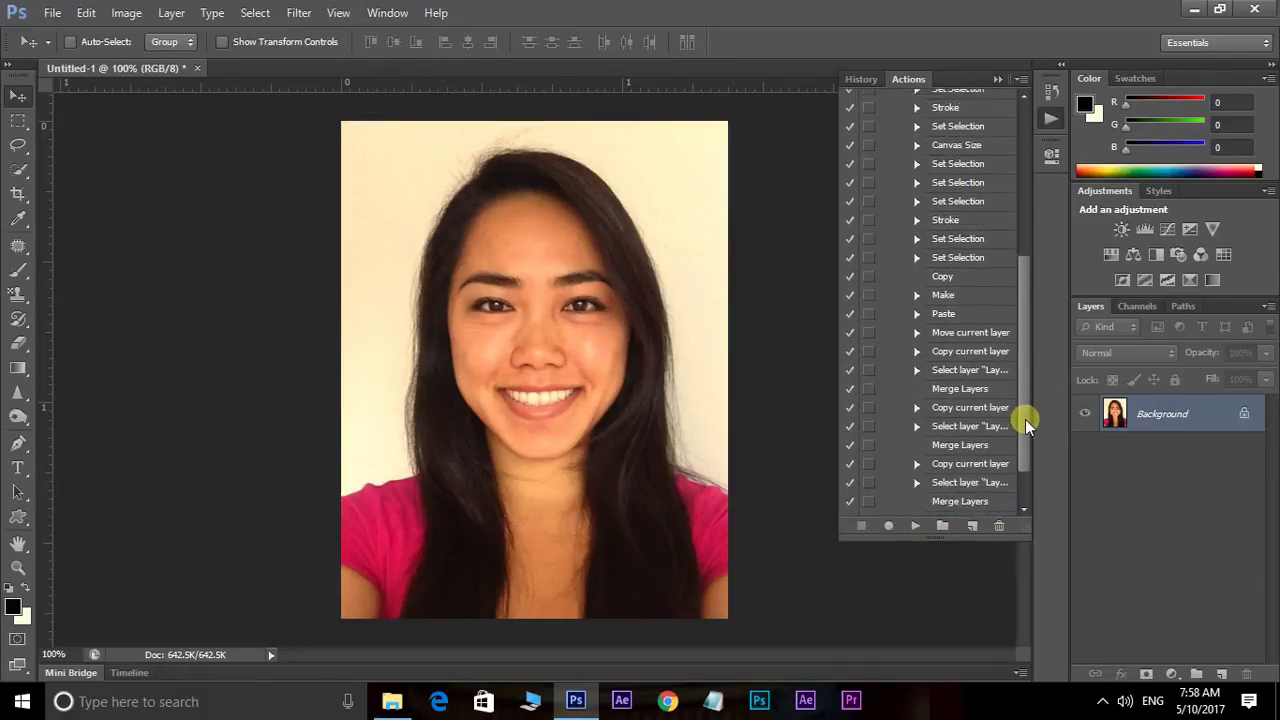
{"action": "mouse_move", "coordinate": [970, 506]}
{"action": "left_mouse_down"}
{"action": "mouse_move", "coordinate": [975, 254]}
{"action": "mouse_move", "coordinate": [1020, 334]}
{"action": "mouse_move", "coordinate": [1014, 190]}
{"action": "left_mouse_up"}
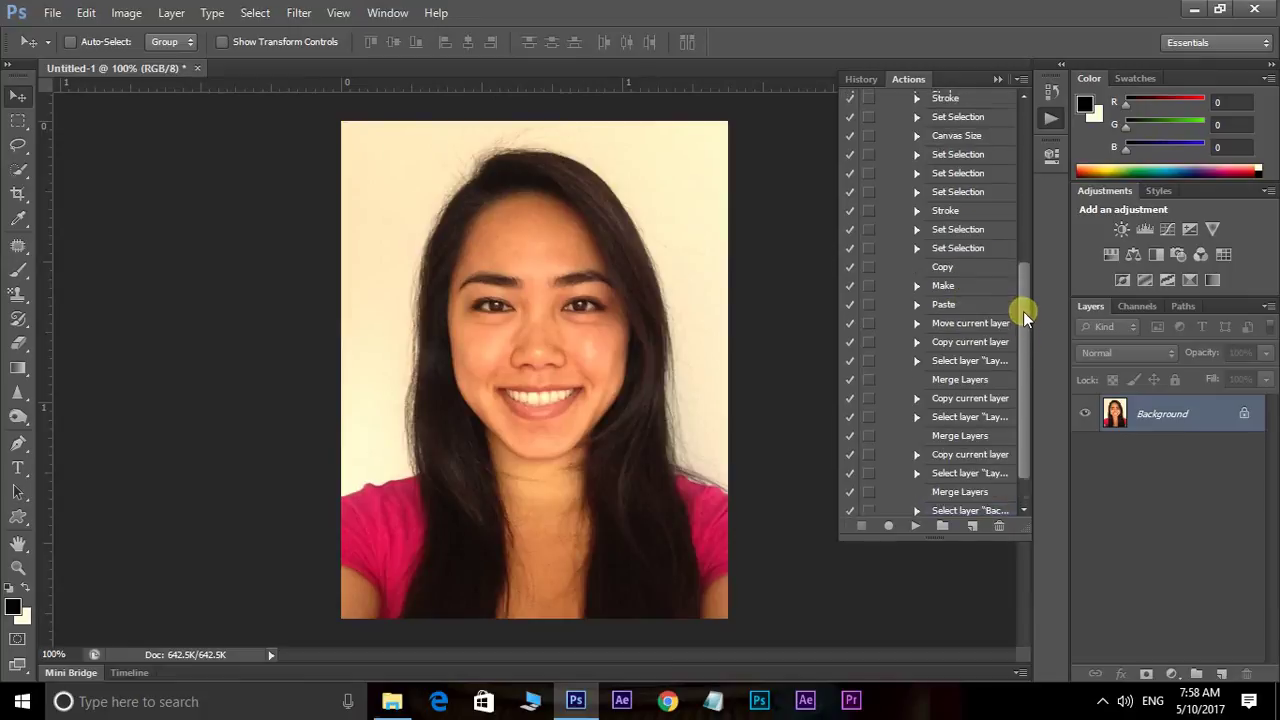
{"action": "mouse_move", "coordinate": [975, 250]}
{"action": "left_mouse_down"}
{"action": "mouse_move", "coordinate": [940, 308]}
{"action": "mouse_move", "coordinate": [943, 445]}
{"action": "mouse_move", "coordinate": [924, 538]}
{"action": "mouse_move", "coordinate": [918, 527]}
{"action": "left_mouse_up"}
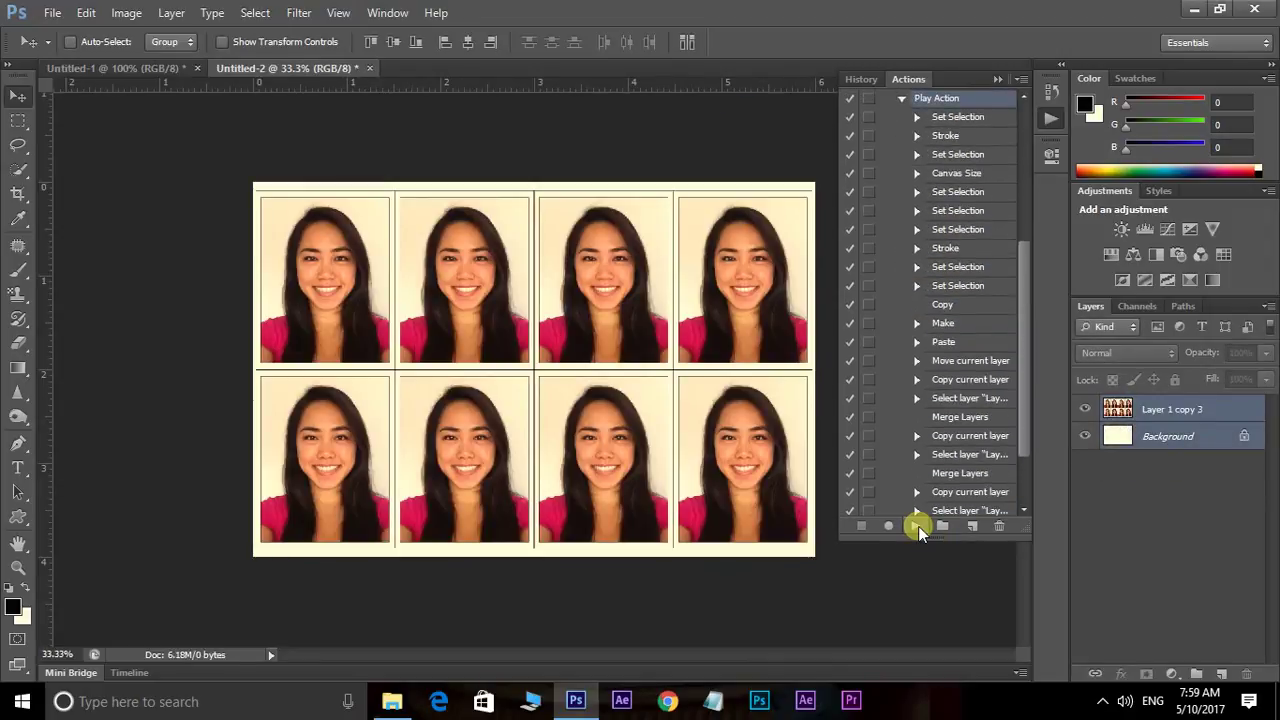
Step: Collapse the Actions panel, zoom to 66.67% and pan across the eight-photo sheet
{"action": "key", "text": "ctrl+plus"}
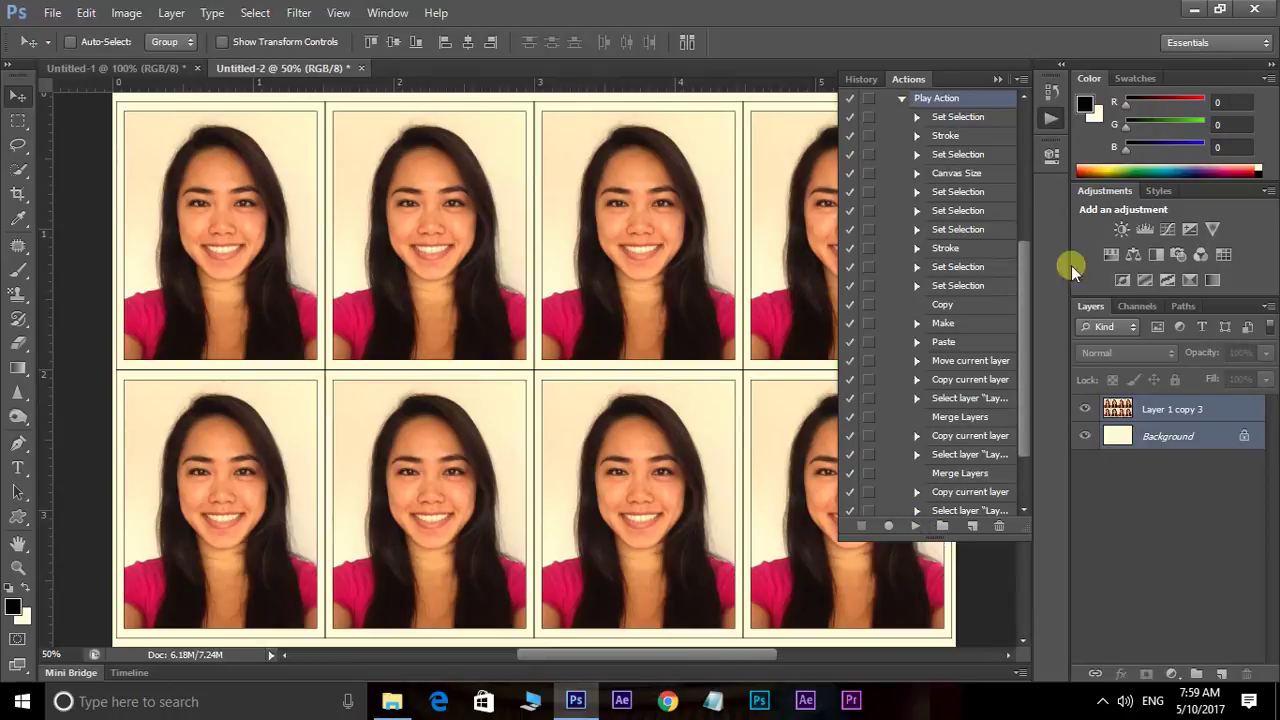
{"action": "left_click", "coordinate": [997, 78]}
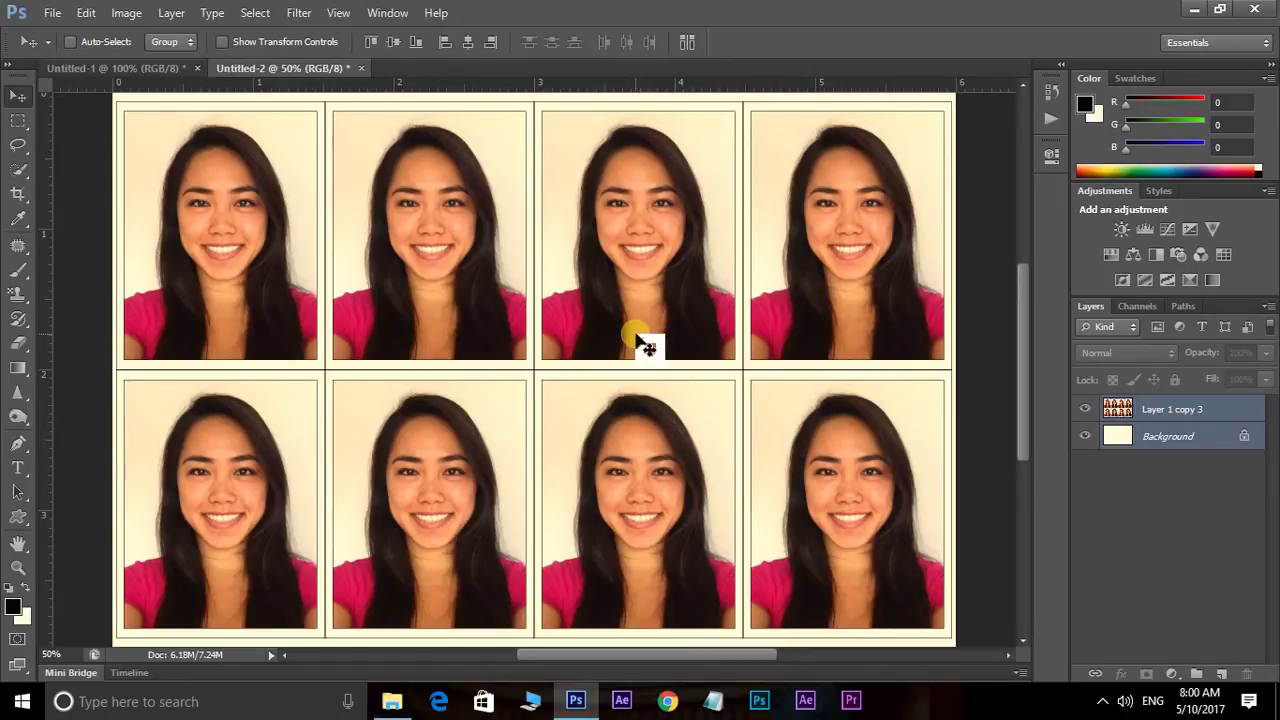
{"action": "key", "text": "ctrl+plus"}
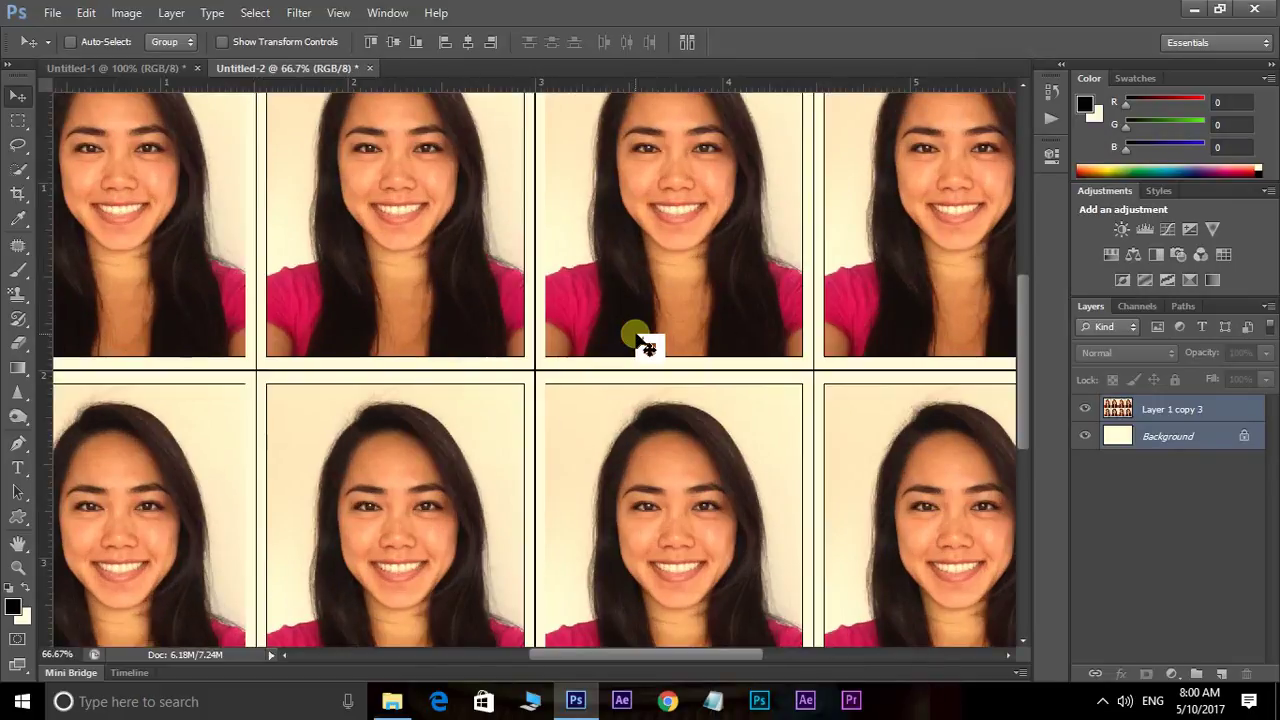
{"action": "mouse_move", "coordinate": [406, 257]}
{"action": "left_mouse_down"}
{"action": "mouse_move", "coordinate": [791, 472]}
{"action": "mouse_move", "coordinate": [612, 414]}
{"action": "mouse_move", "coordinate": [808, 414]}
{"action": "mouse_move", "coordinate": [661, 392]}
{"action": "left_mouse_up"}
{"action": "left_click_drag", "start_coordinate": [836, 315], "coordinate": [763, 343]}
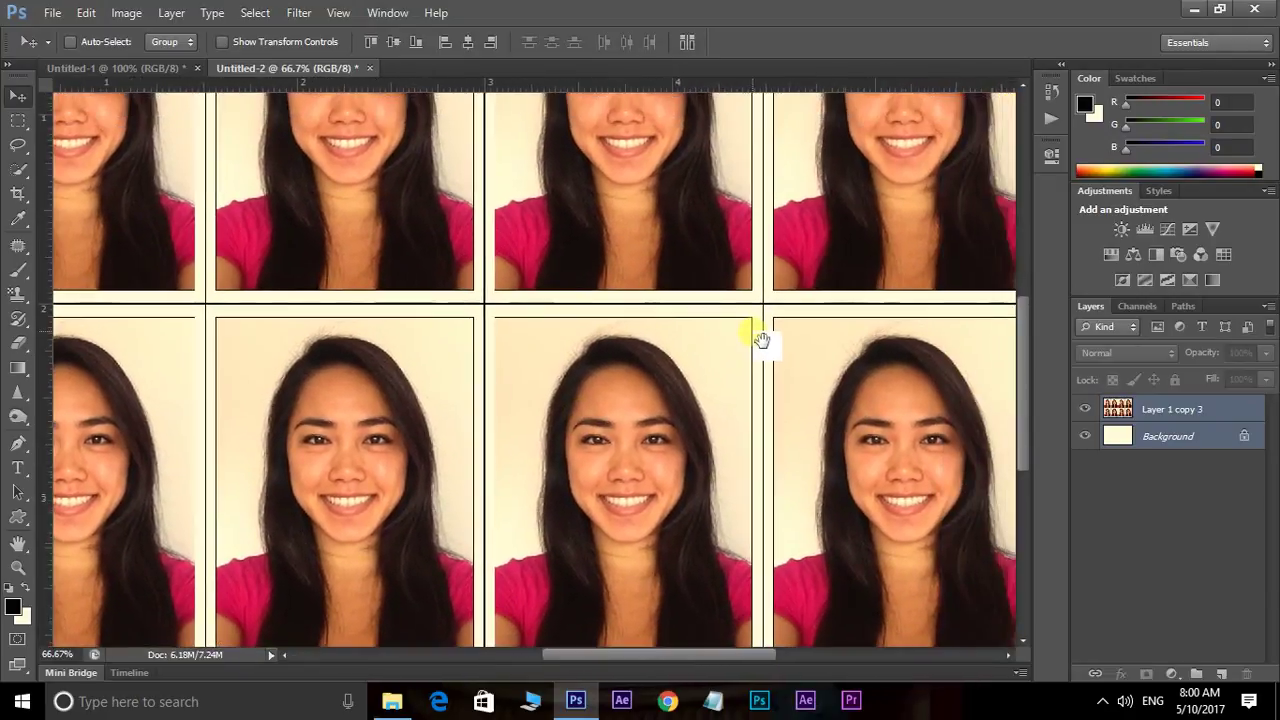
{"action": "left_click_drag", "start_coordinate": [651, 287], "coordinate": [713, 415]}
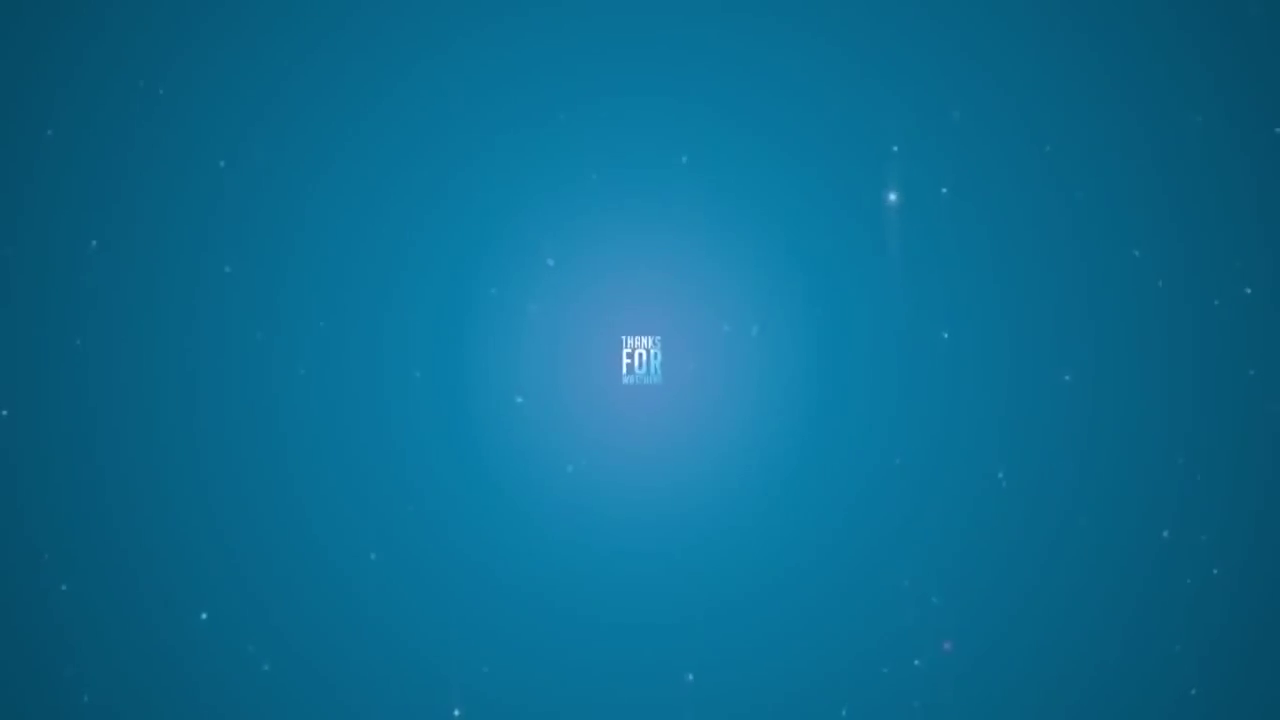